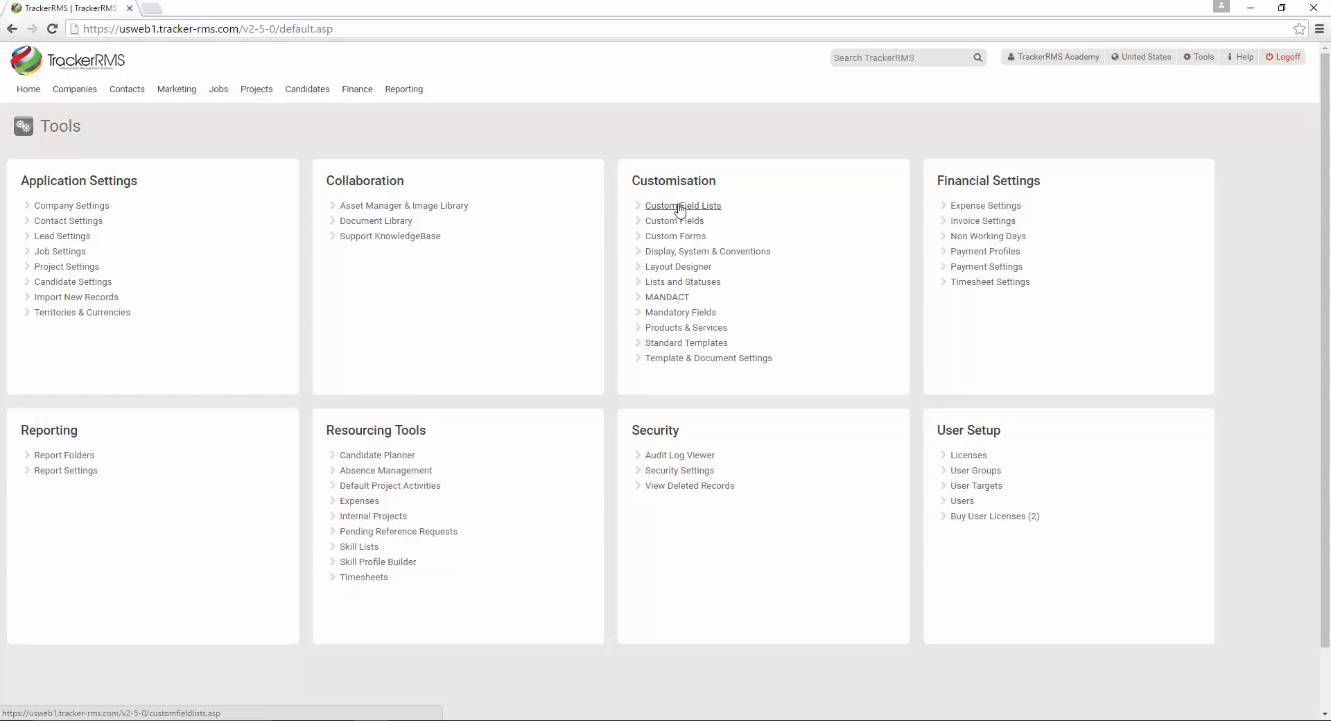
pyautogui.click(681, 206)
pyautogui.click(691, 222)
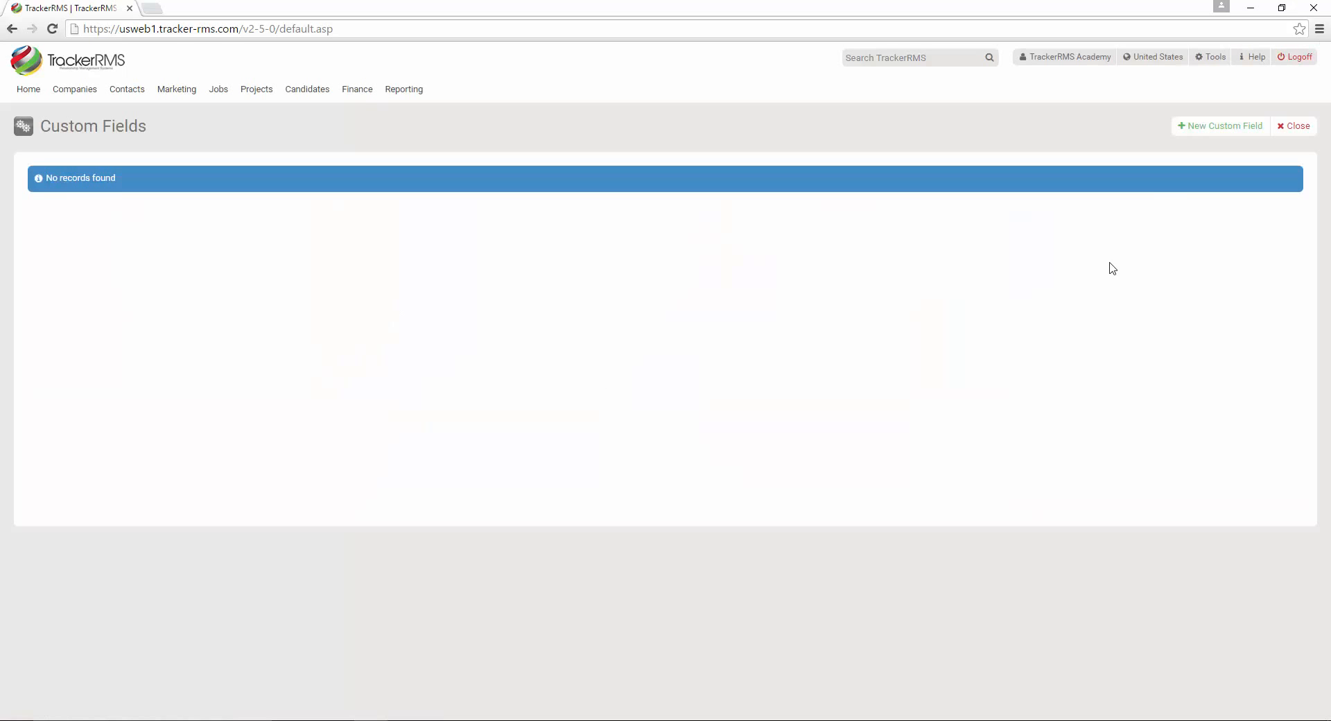
pyautogui.click(1229, 132)
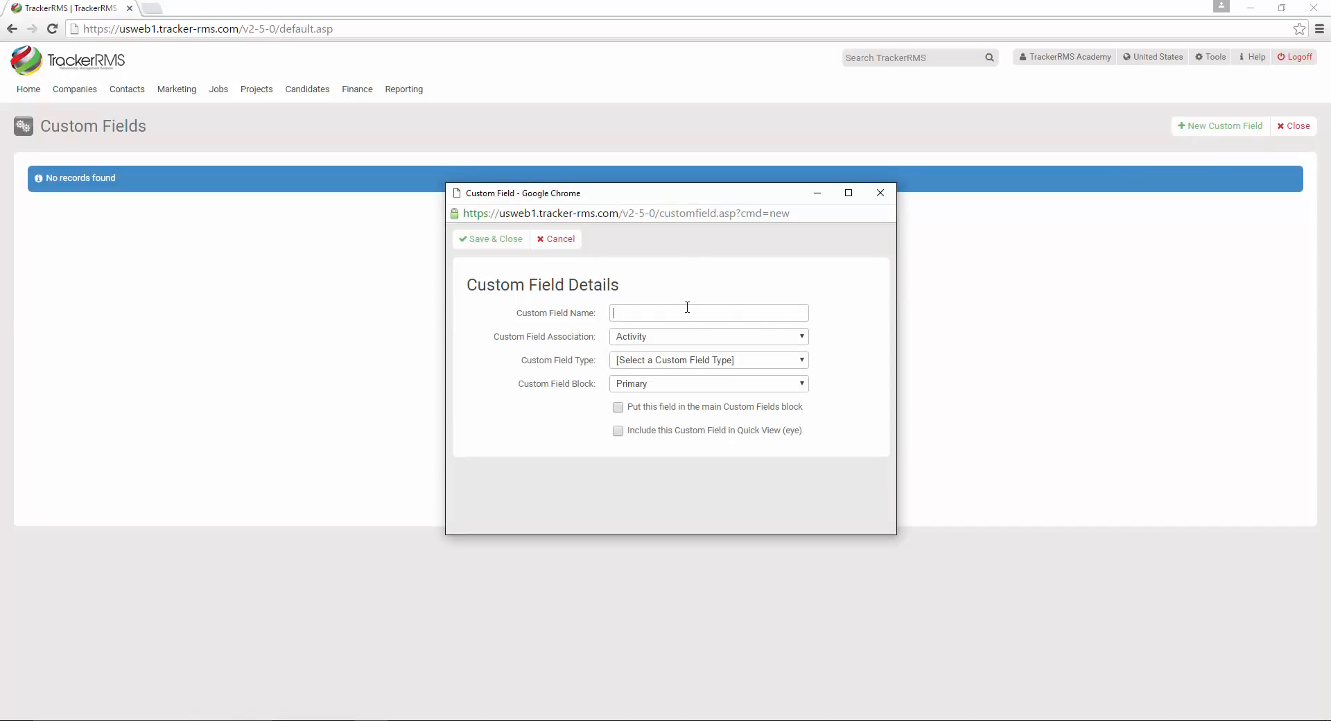
pyautogui.write('Ranking')
pyautogui.click(654, 340)
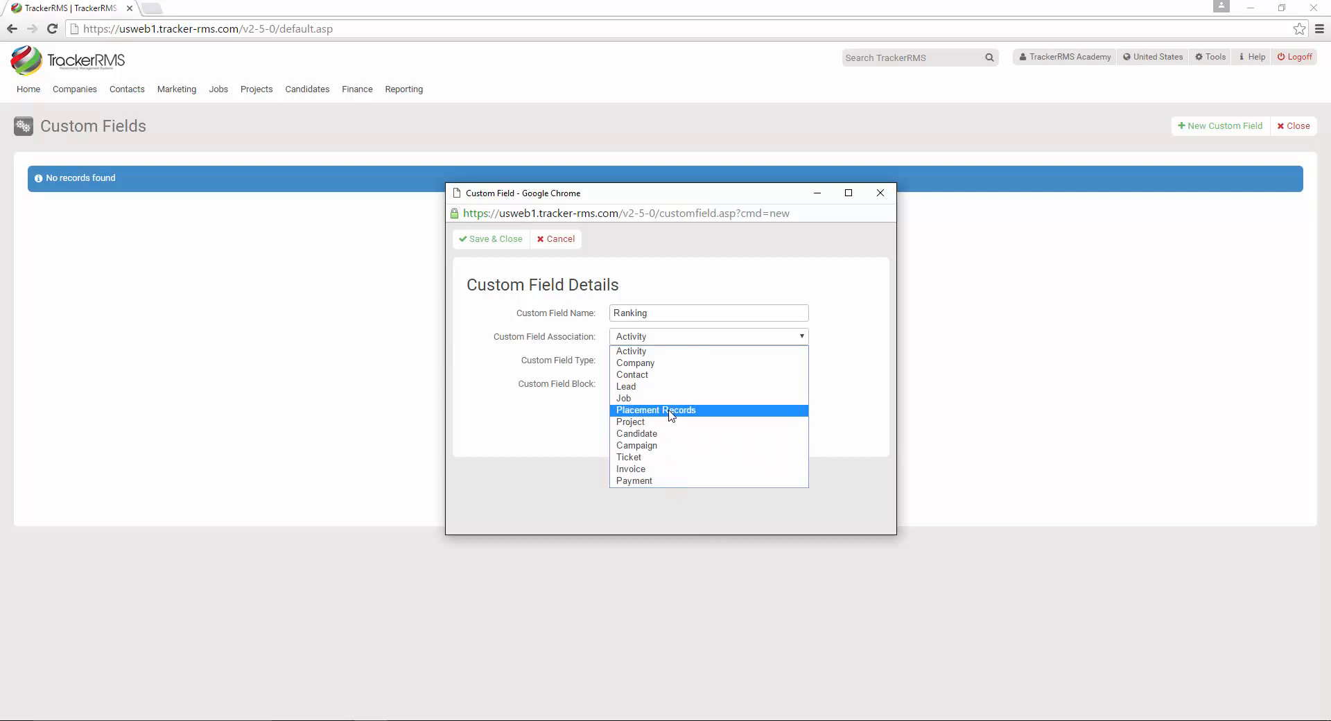
pyautogui.click(667, 318)
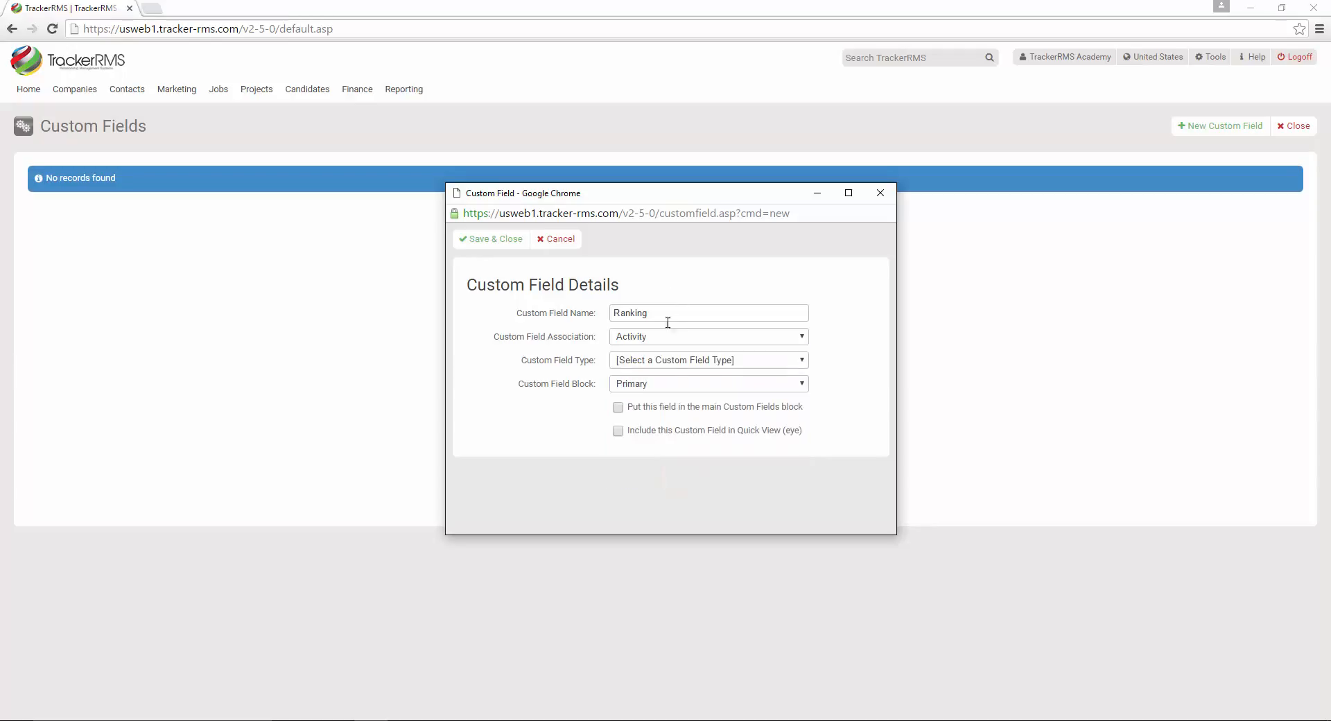
pyautogui.click(670, 361)
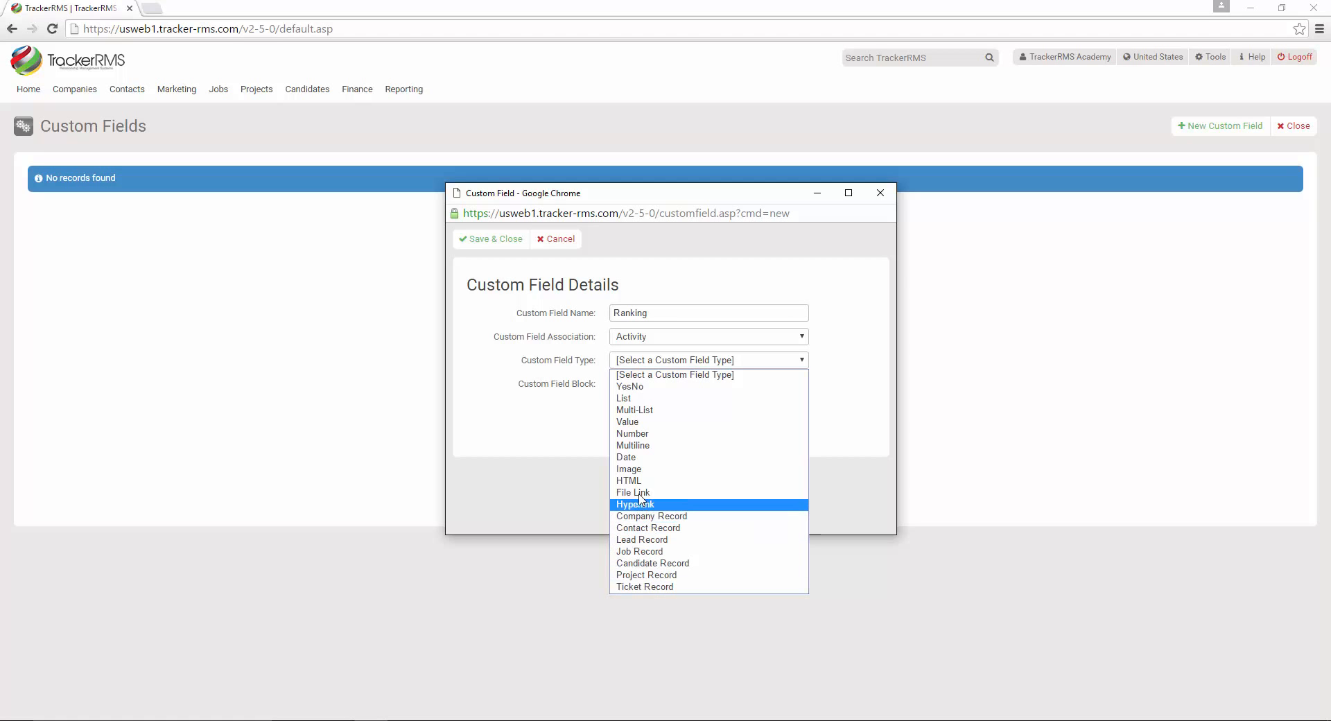
pyautogui.click(607, 318)
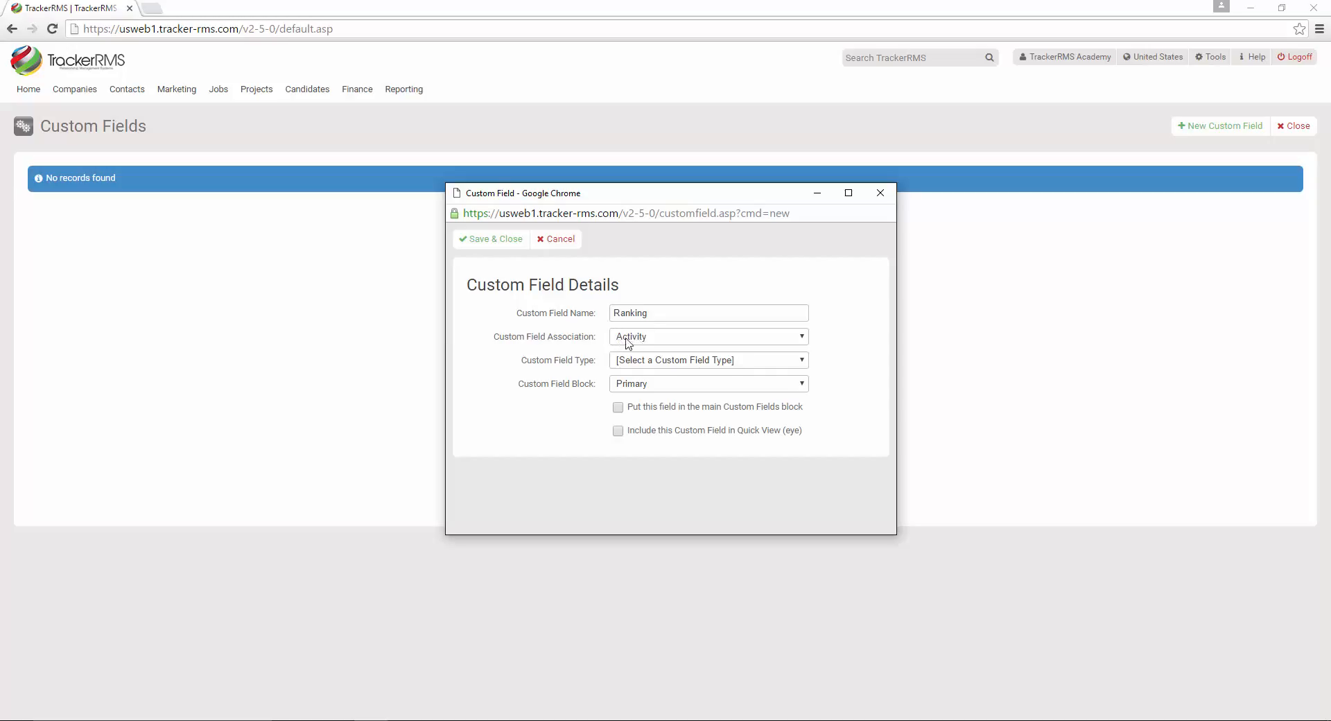
pyautogui.click(880, 193)
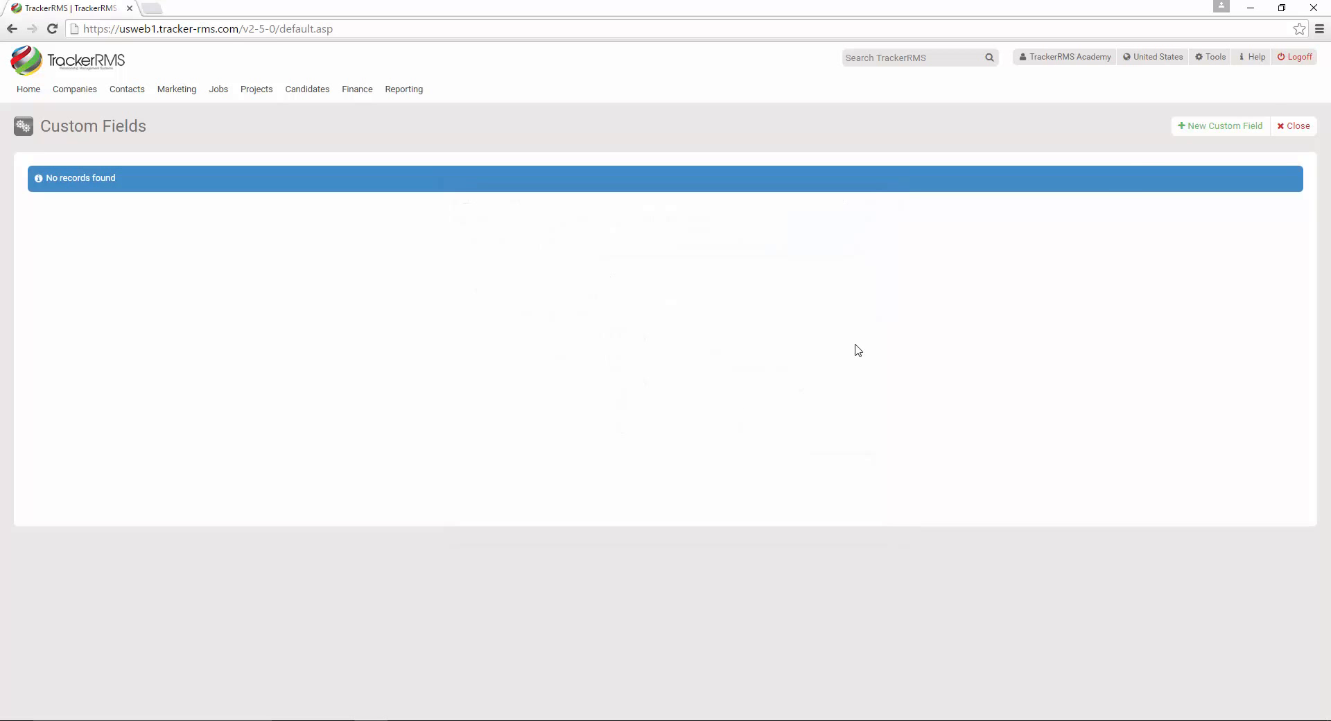
# Step: Start a new custom field list named Ranking in the customisation settings
pyautogui.click(1210, 59)
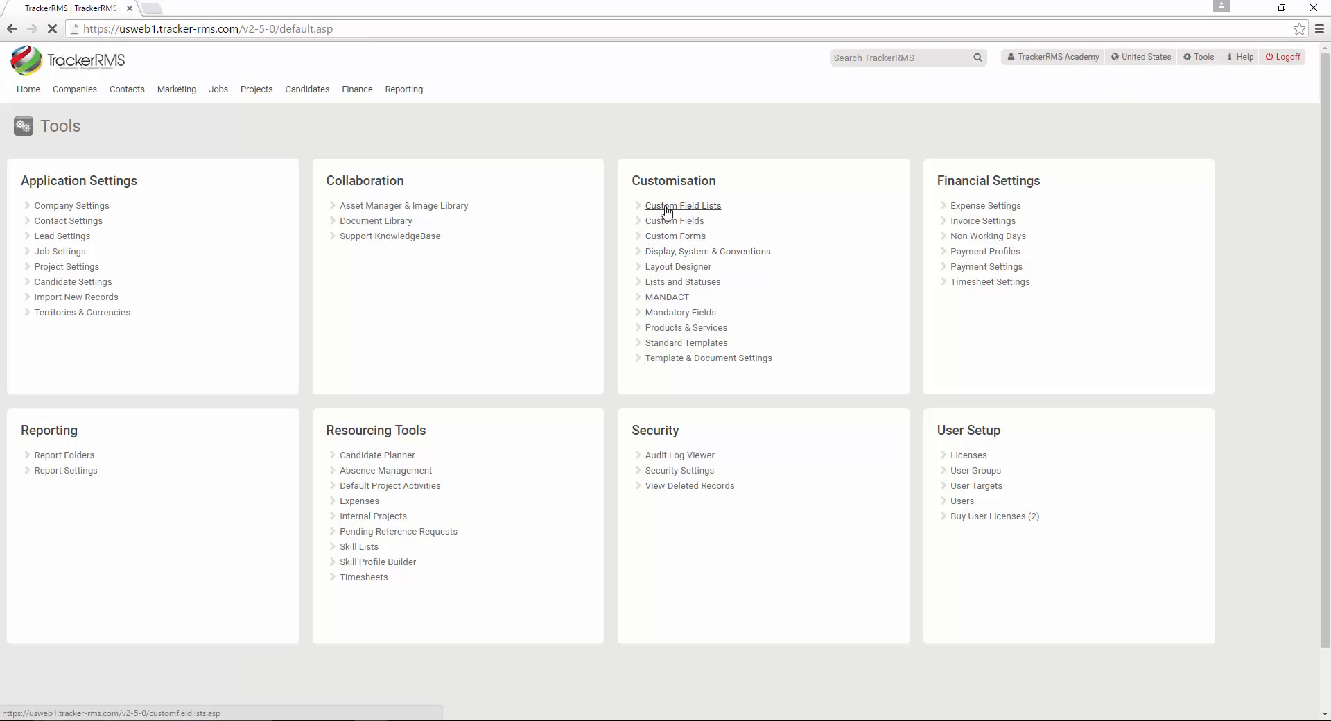
pyautogui.click(666, 210)
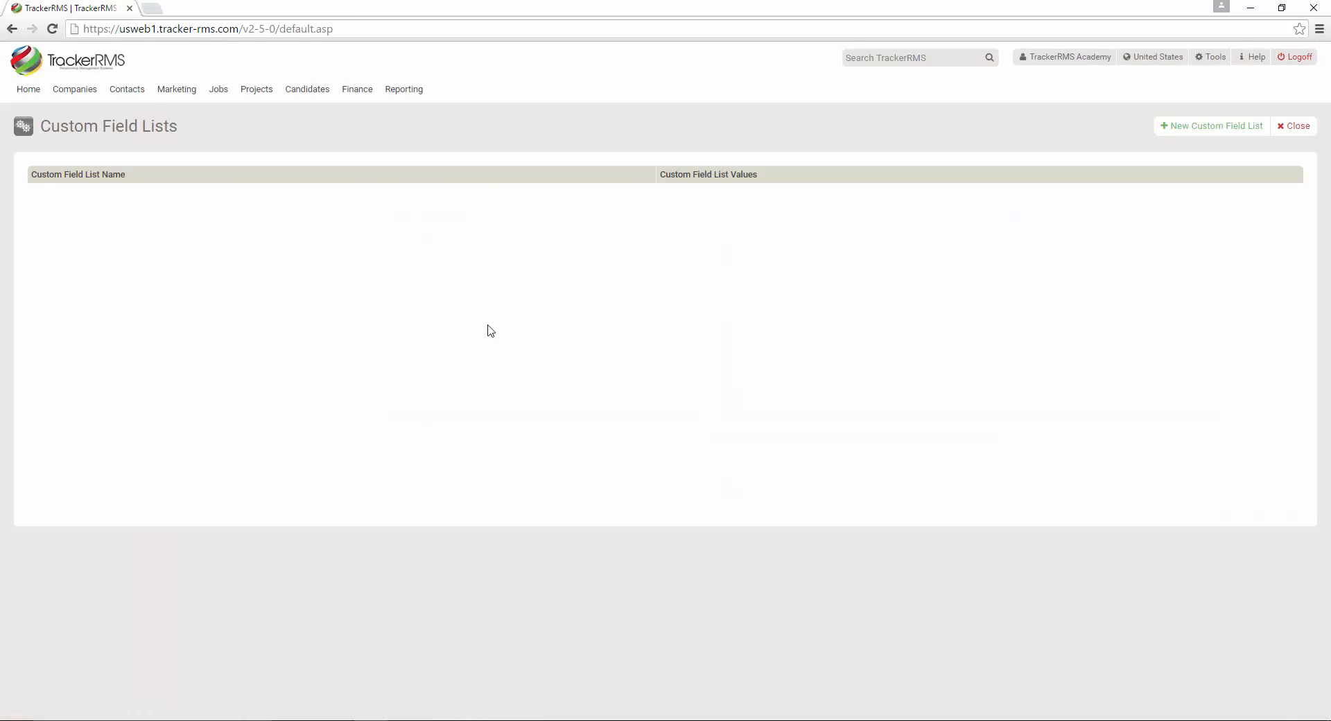
pyautogui.click(1214, 127)
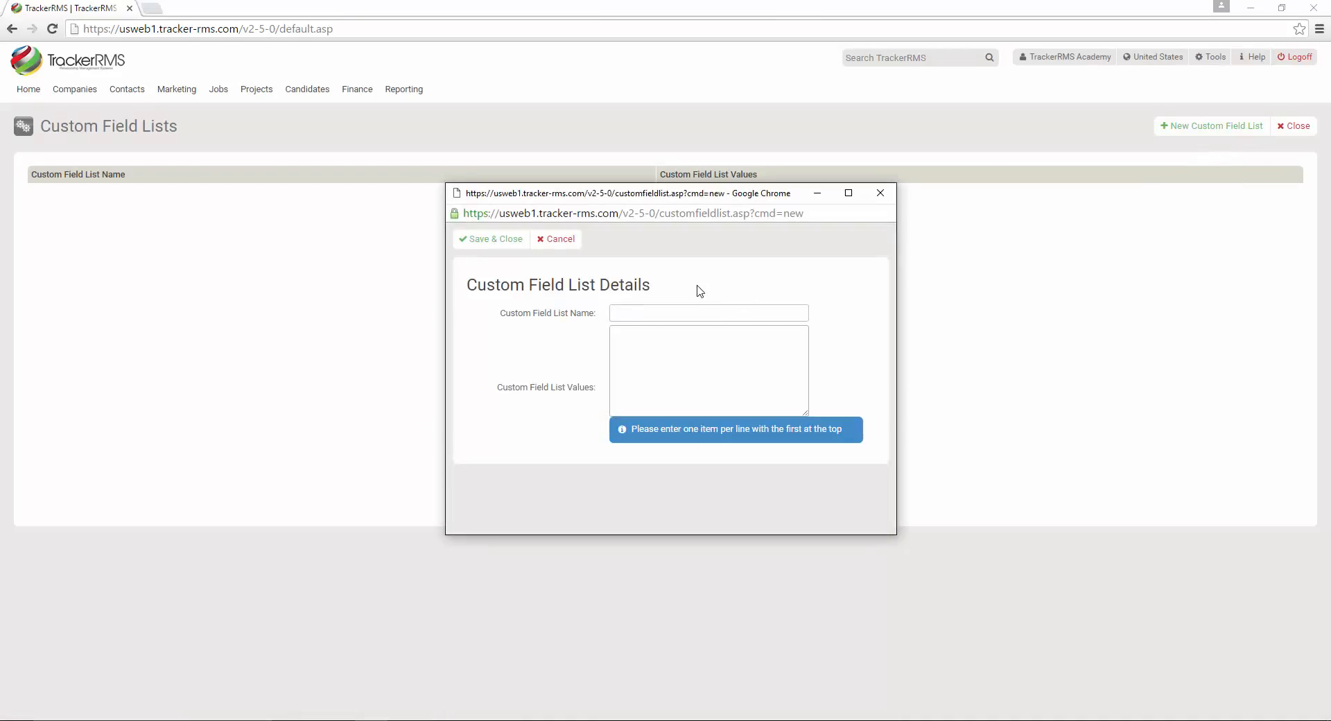
pyautogui.write('Ranking')
# Step: Enter Very Good, Good, Okay, Not good and Bad as the list's values, one per line without blank lines, and save the list
pyautogui.press('Tab')
pyautogui.write('Verg GoGooay N')
pyautogui.press('BackSpace')
pyautogui.press('BackSpace')
pyautogui.press('Return')
pyautogui.write('Not goo')
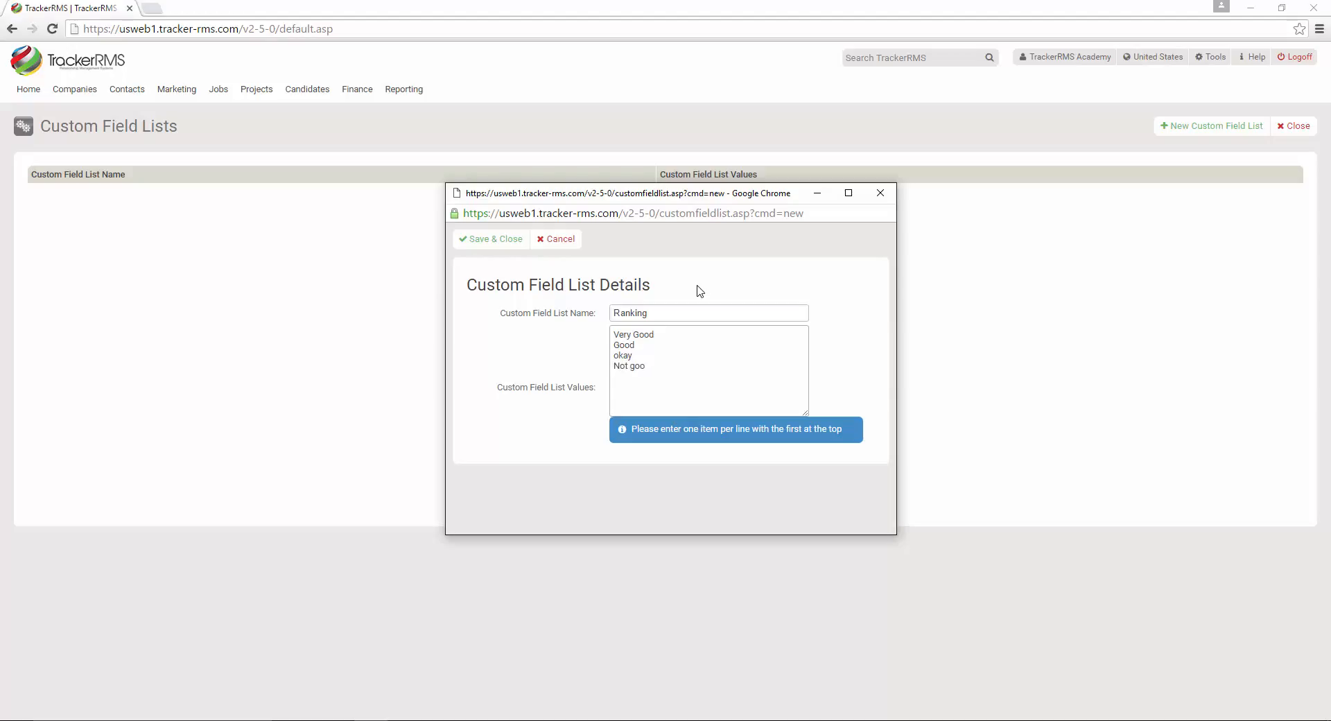
pyautogui.write('d')
pyautogui.press('Return')
pyautogui.write('Ba')
pyautogui.press('BackSpace')
pyautogui.write('O')
pyautogui.click(622, 391)
pyautogui.click(510, 248)
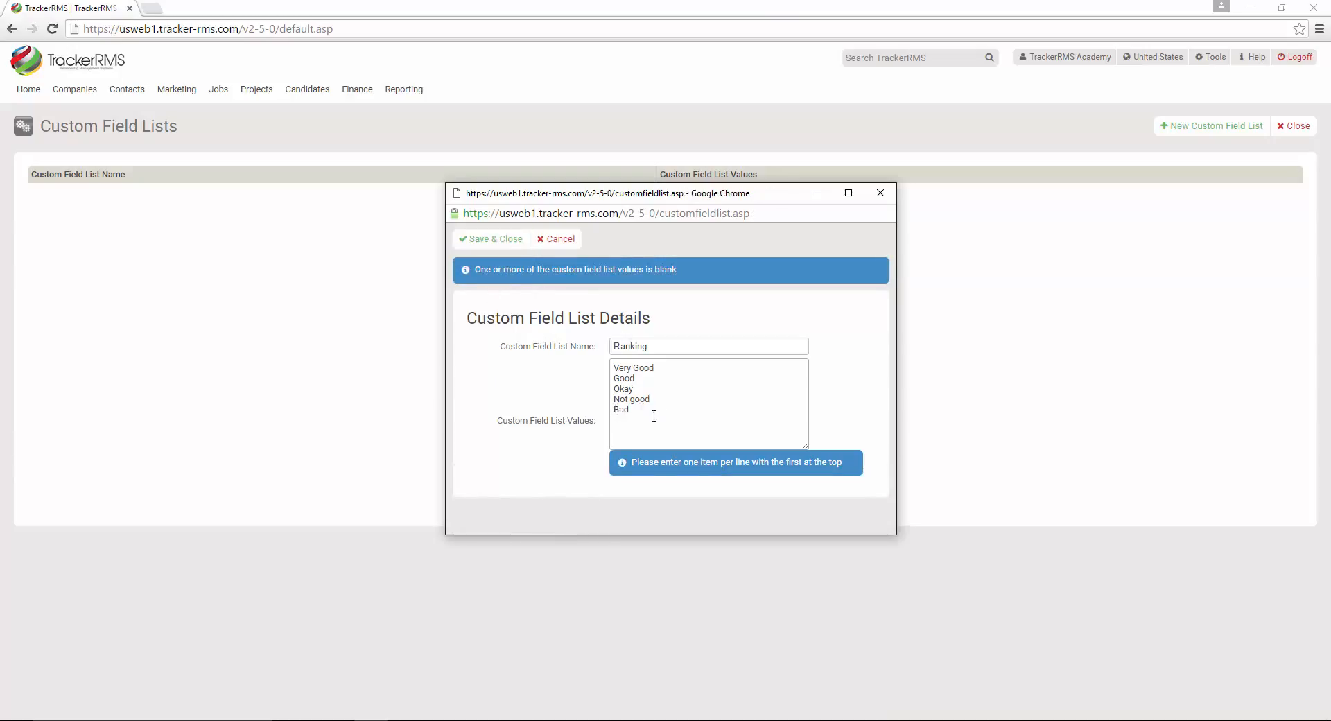
pyautogui.click(505, 244)
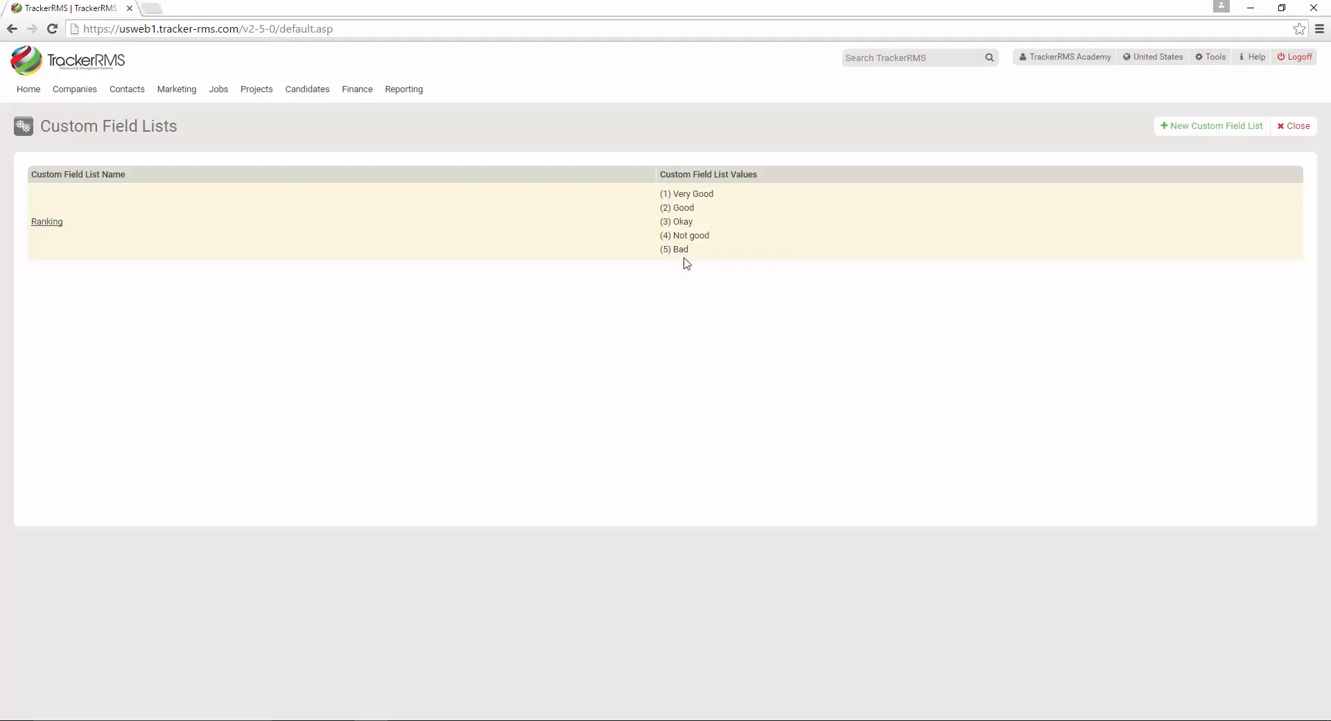
# Step: Start a new custom field named Ranking and associate it with Candidate
pyautogui.click(1212, 60)
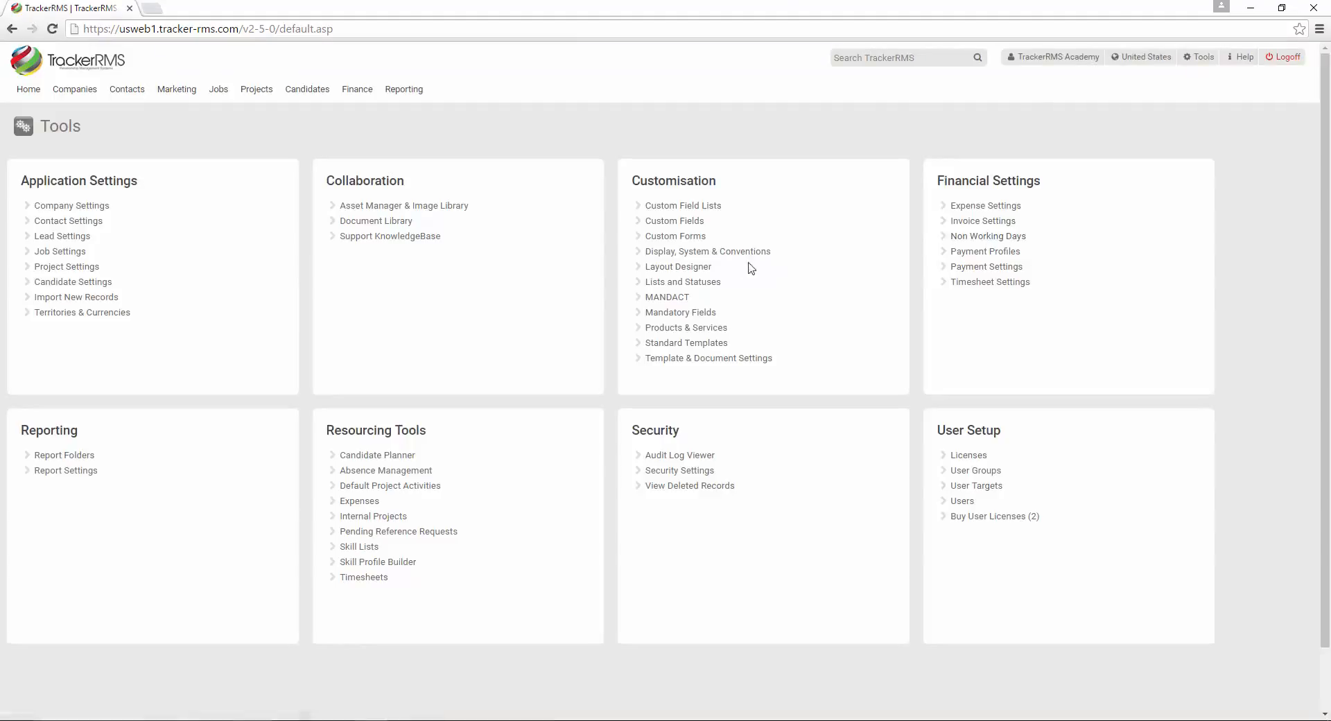
pyautogui.click(676, 222)
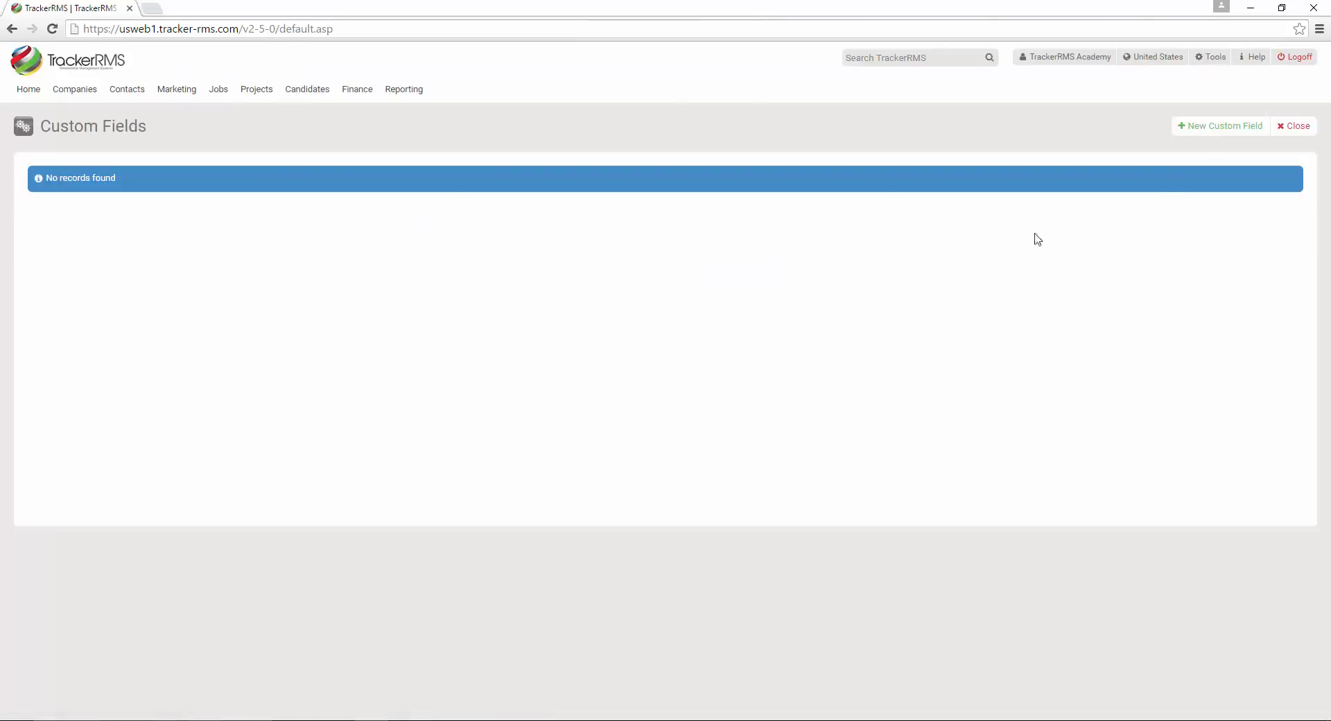
pyautogui.click(1201, 129)
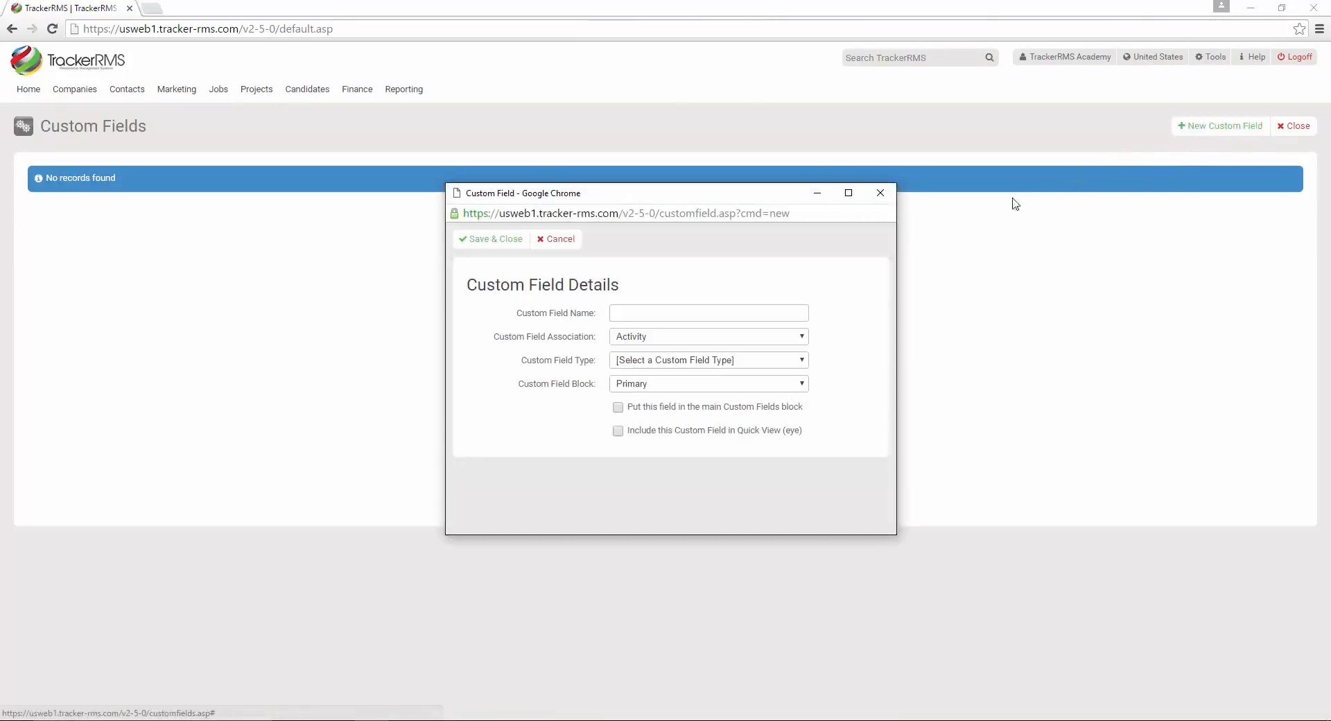
pyautogui.click(725, 308)
pyautogui.write('Ra')
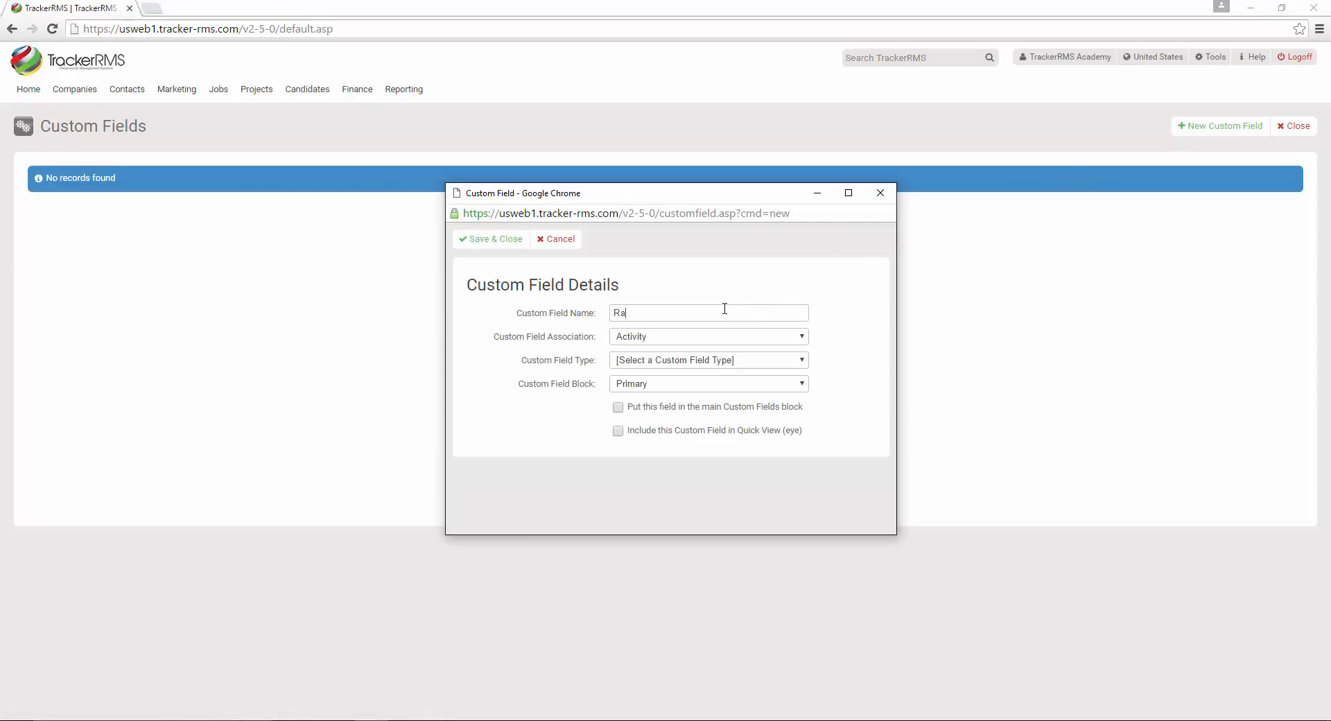
pyautogui.write('nking')
pyautogui.click(688, 337)
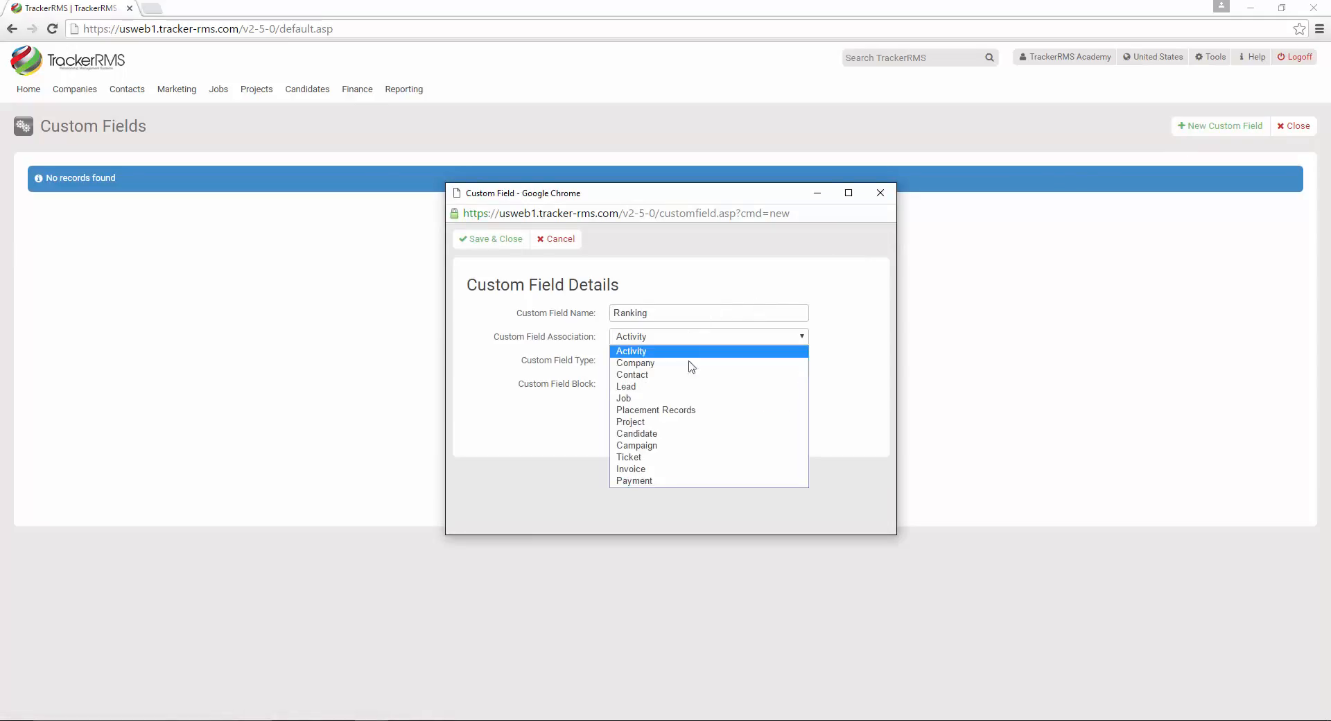
pyautogui.click(706, 435)
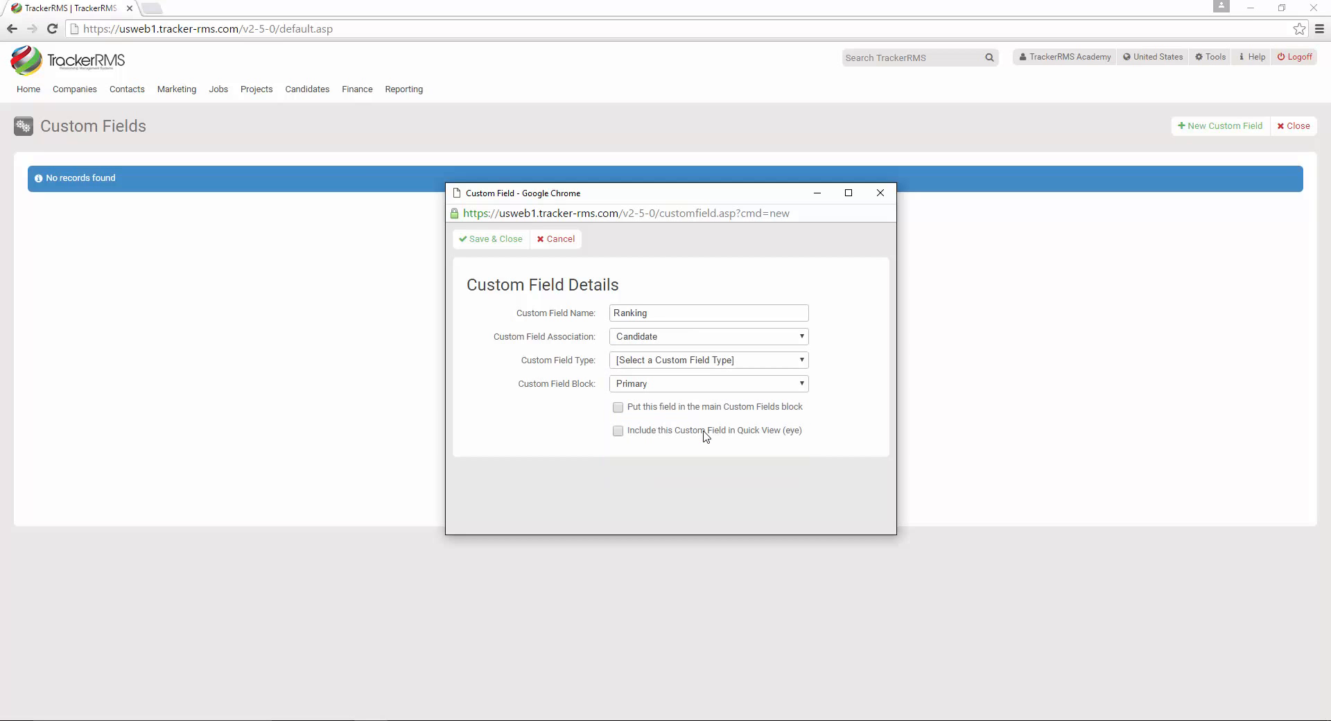
# Step: Set the custom field's type to List and use the Ranking custom field list
pyautogui.click(677, 362)
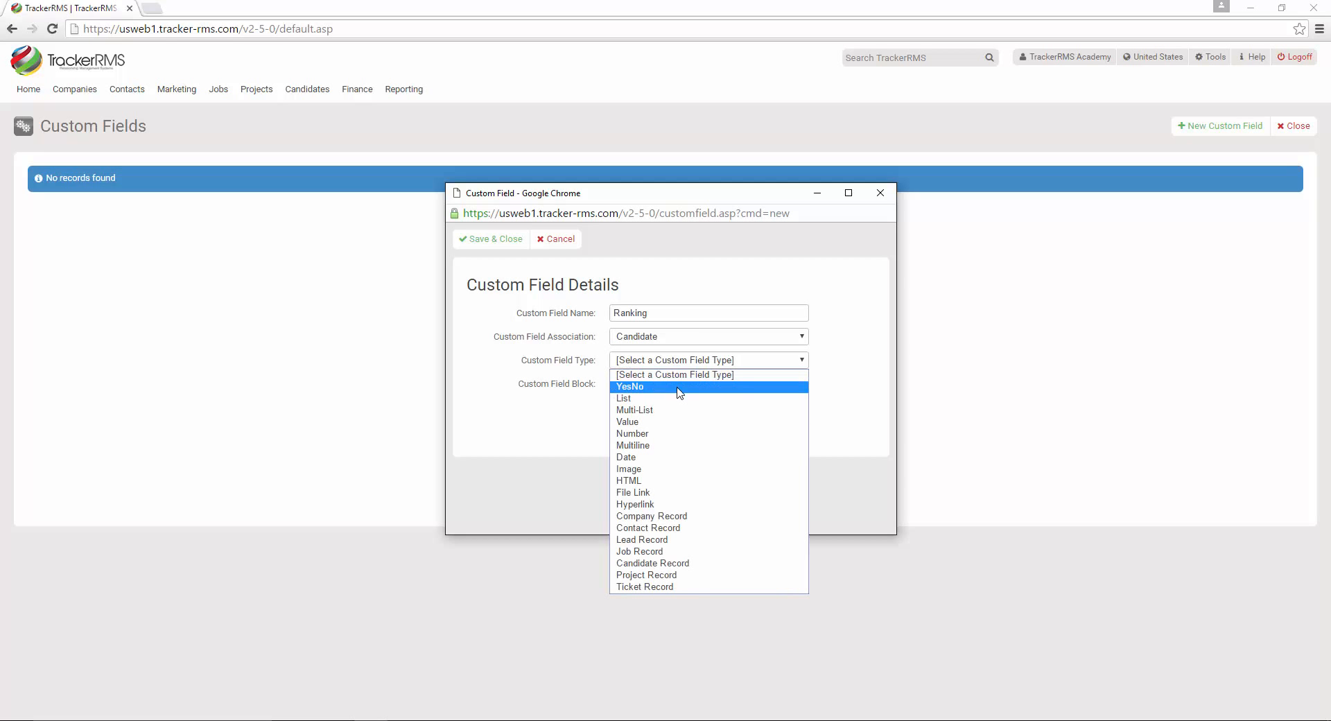
pyautogui.click(679, 400)
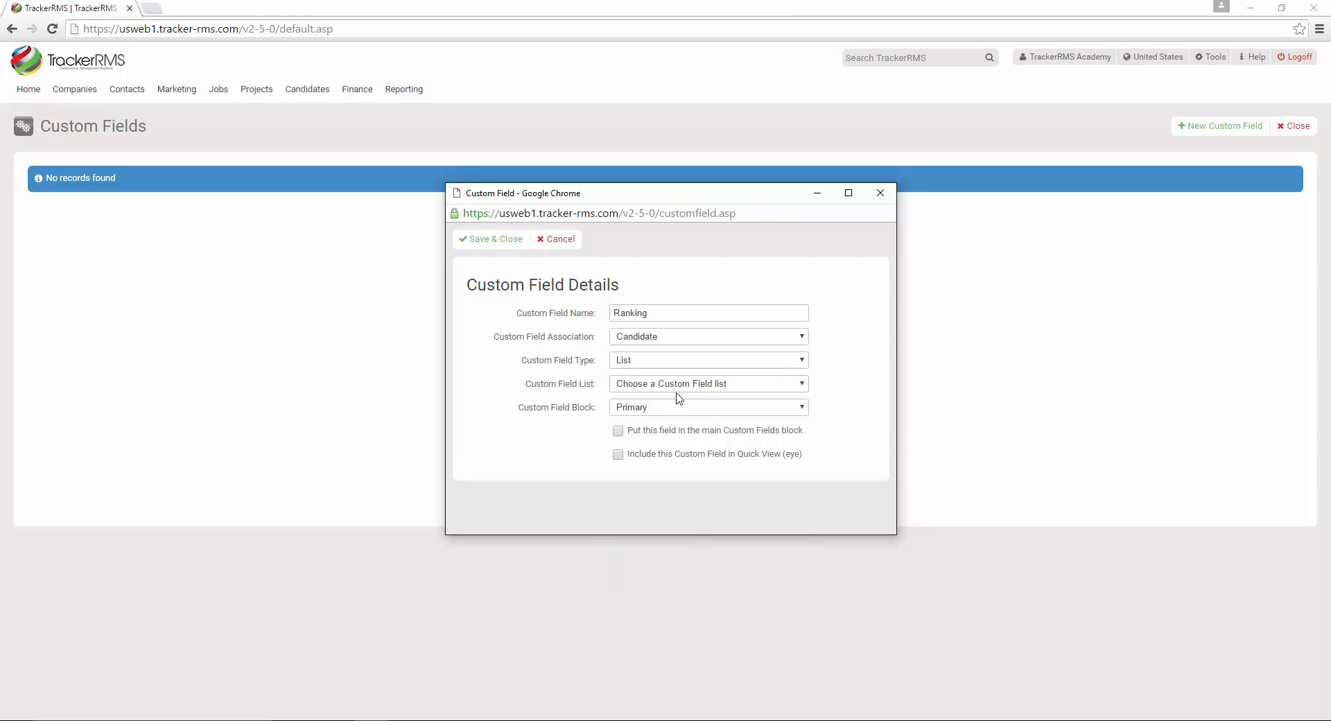
pyautogui.click(676, 390)
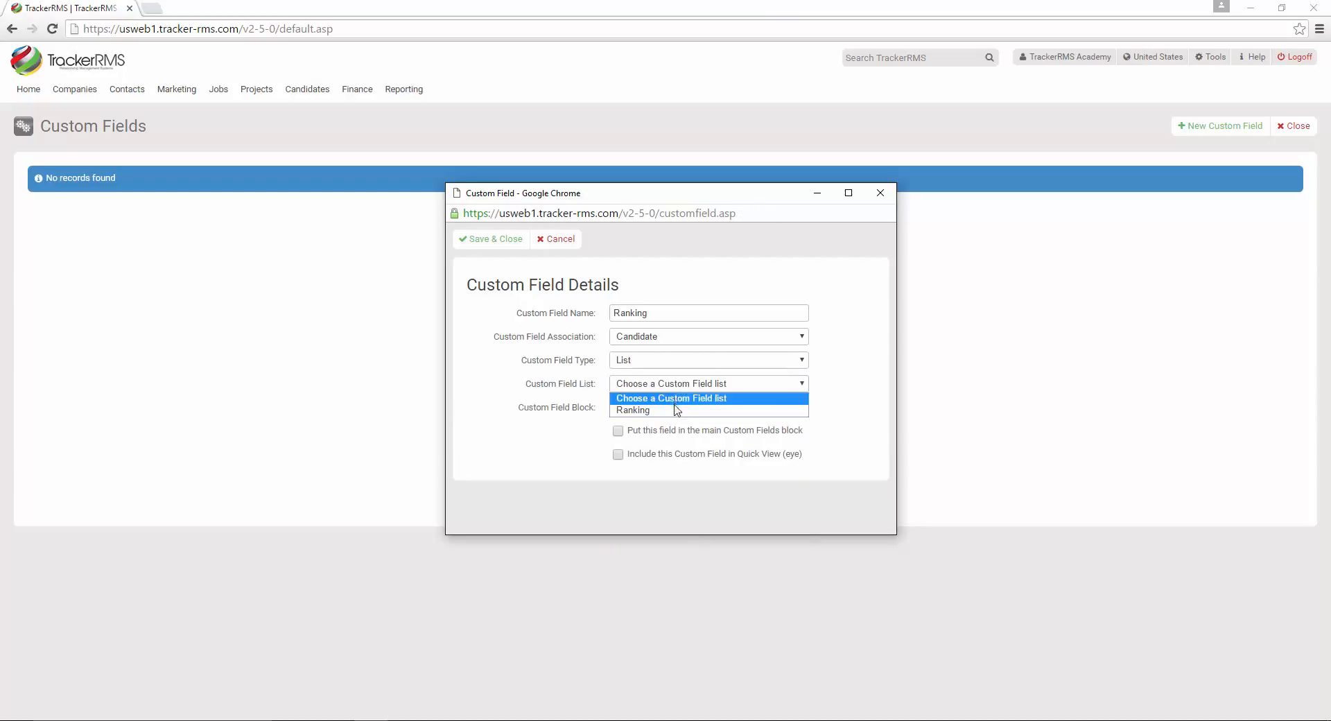
pyautogui.click(677, 407)
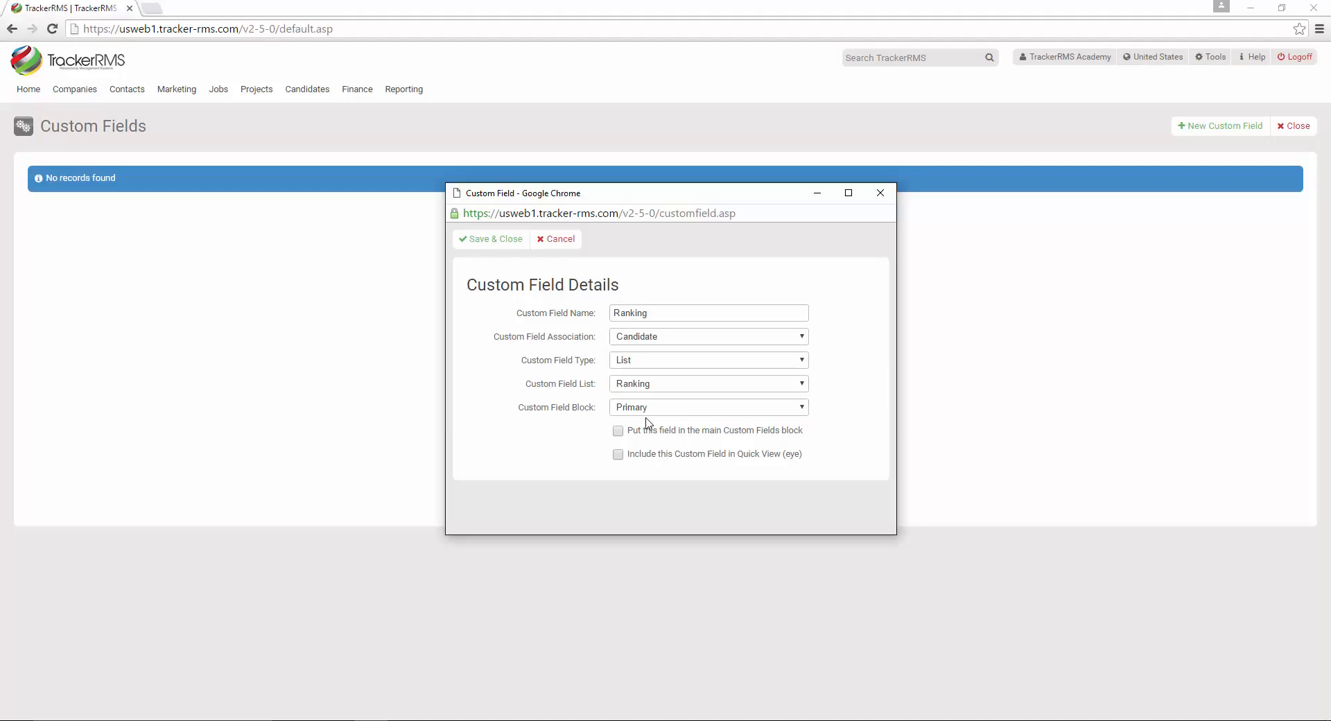
# Step: Keep the field in the Primary block, include it in the main Custom Fields block and Quick View, and save it
pyautogui.click(686, 409)
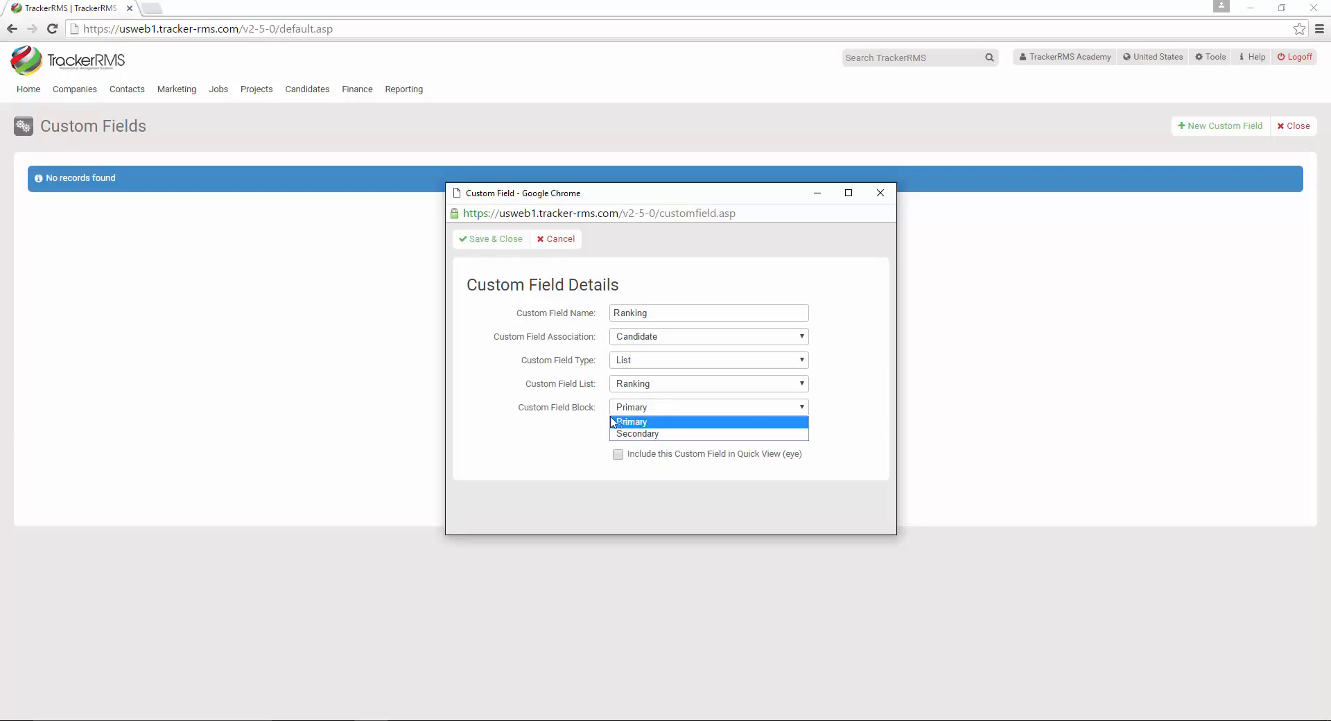
pyautogui.click(611, 422)
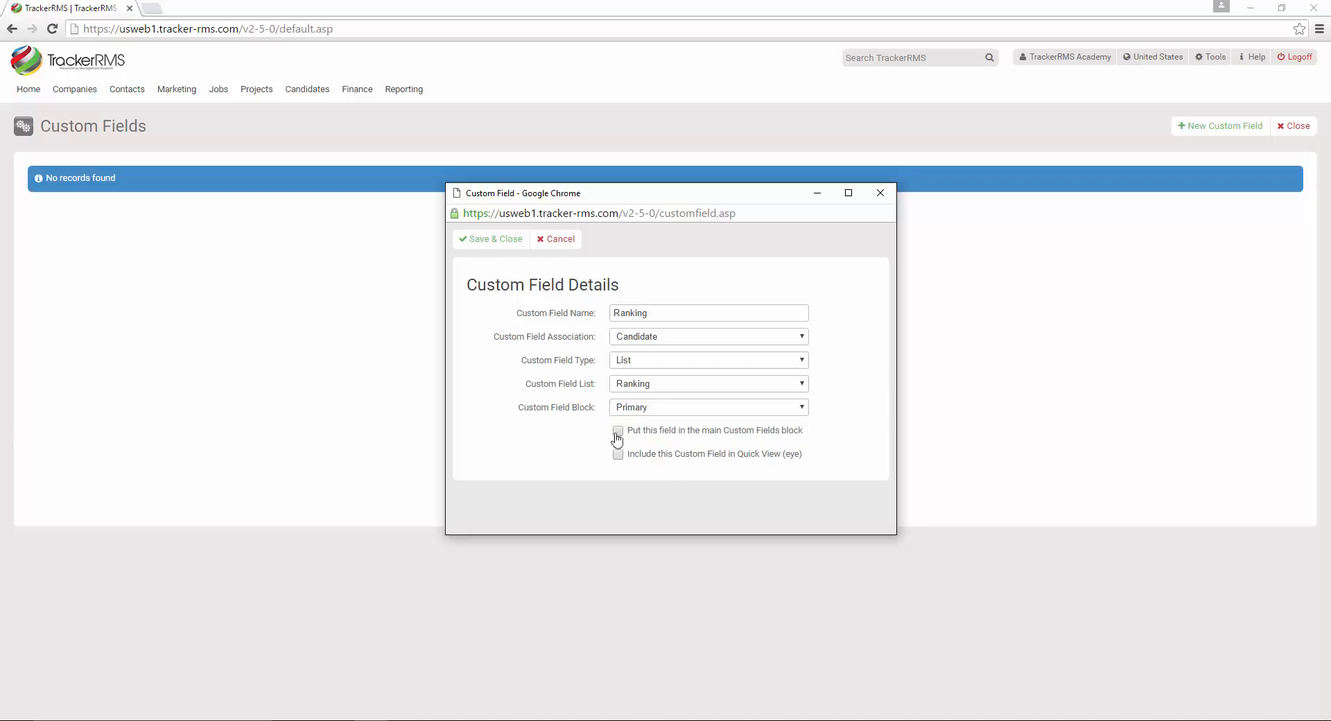
pyautogui.click(617, 431)
pyautogui.click(493, 241)
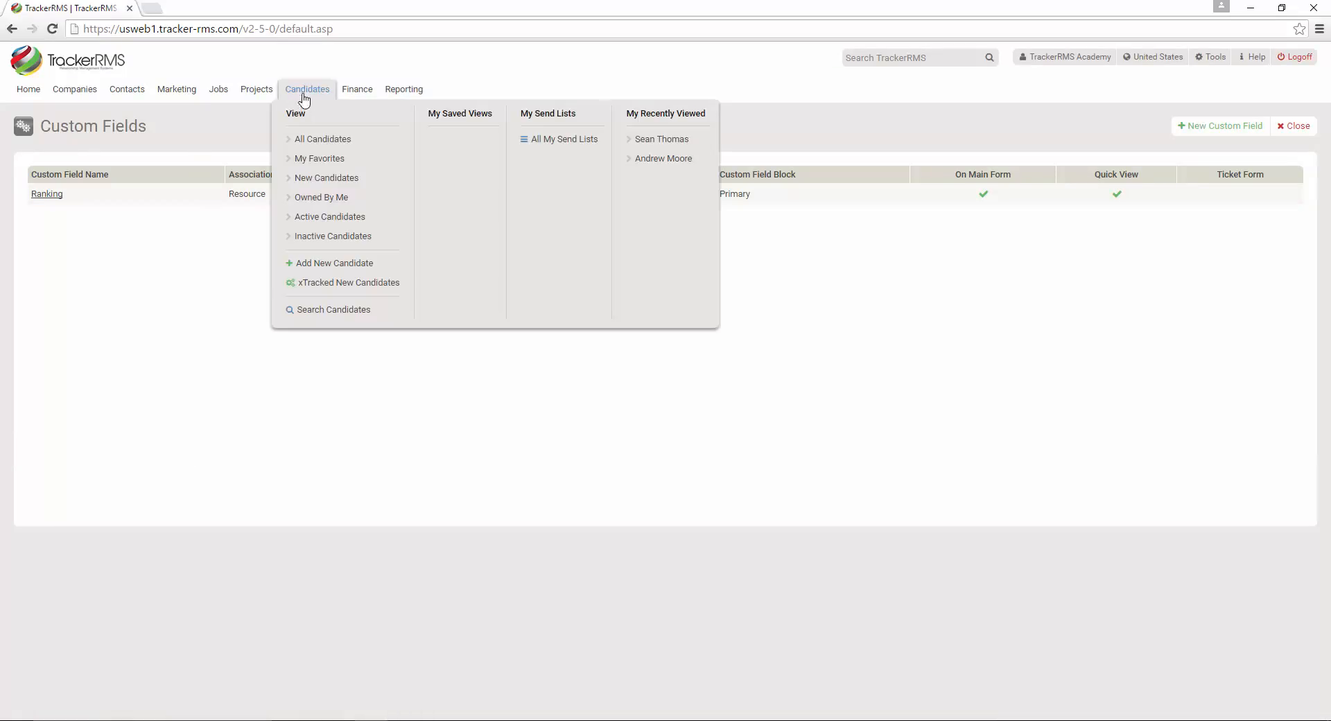
# Step: Set the Ranking custom field to Okay on the first recently viewed candidate's record and save the changes
pyautogui.click(302, 93)
pyautogui.click(664, 139)
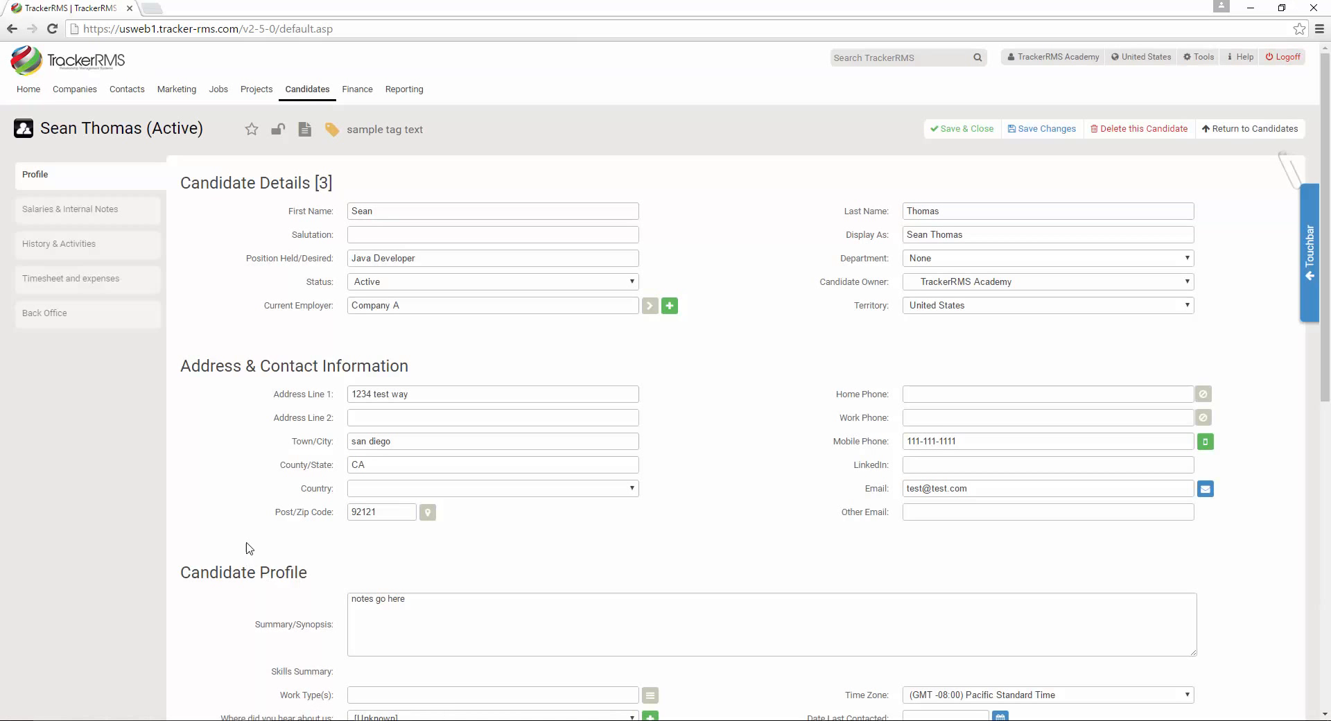
pyautogui.scroll(-6, 250, 549)
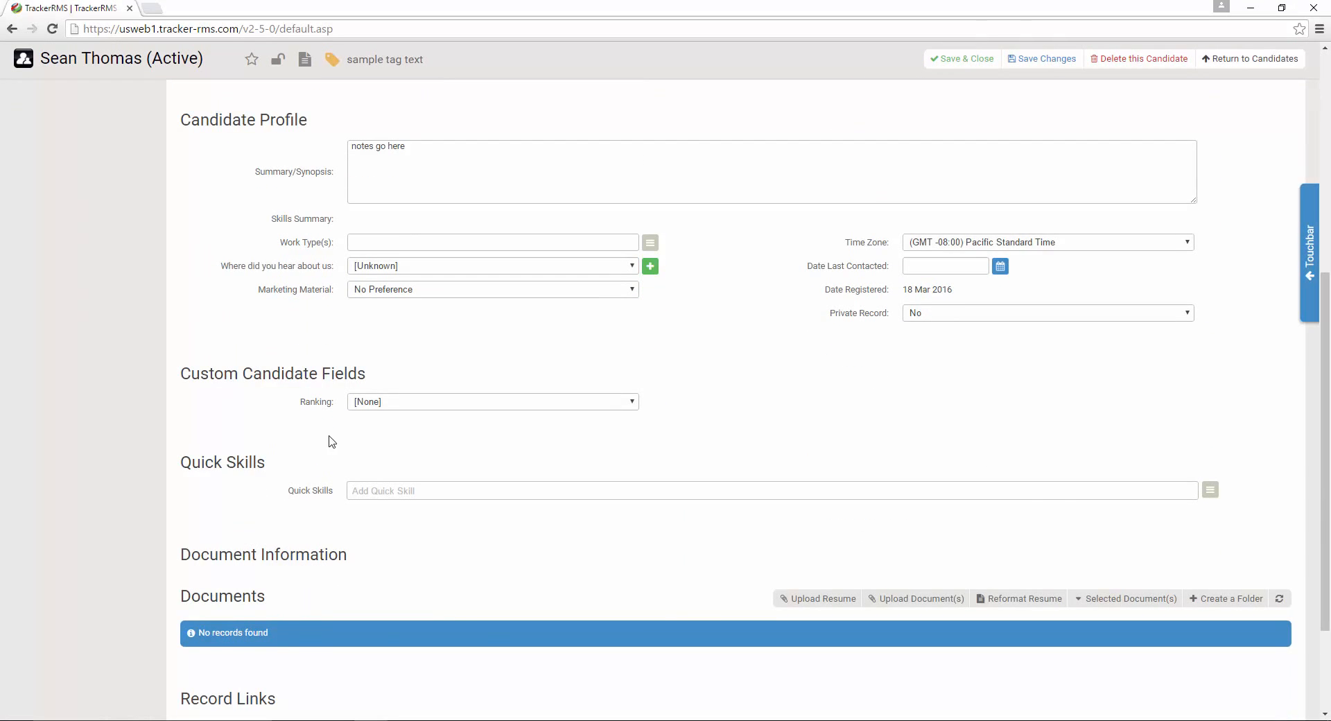
pyautogui.click(529, 404)
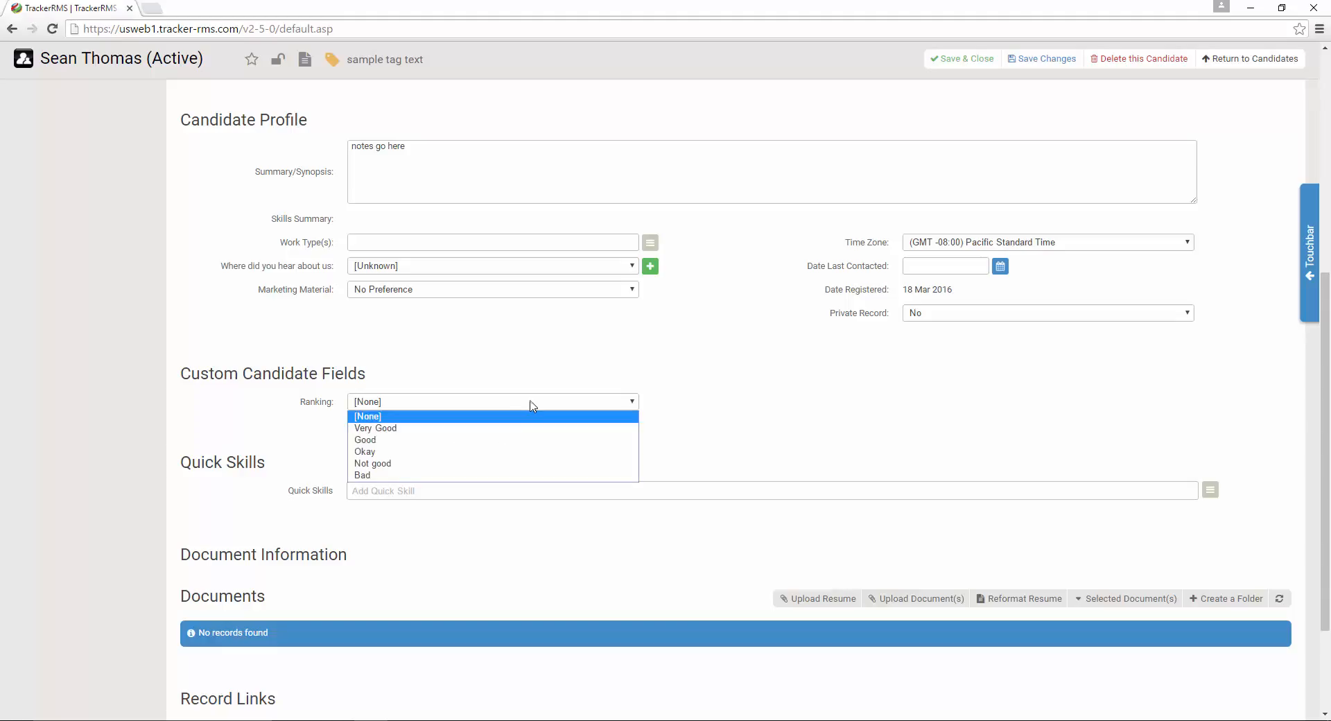
pyautogui.click(529, 452)
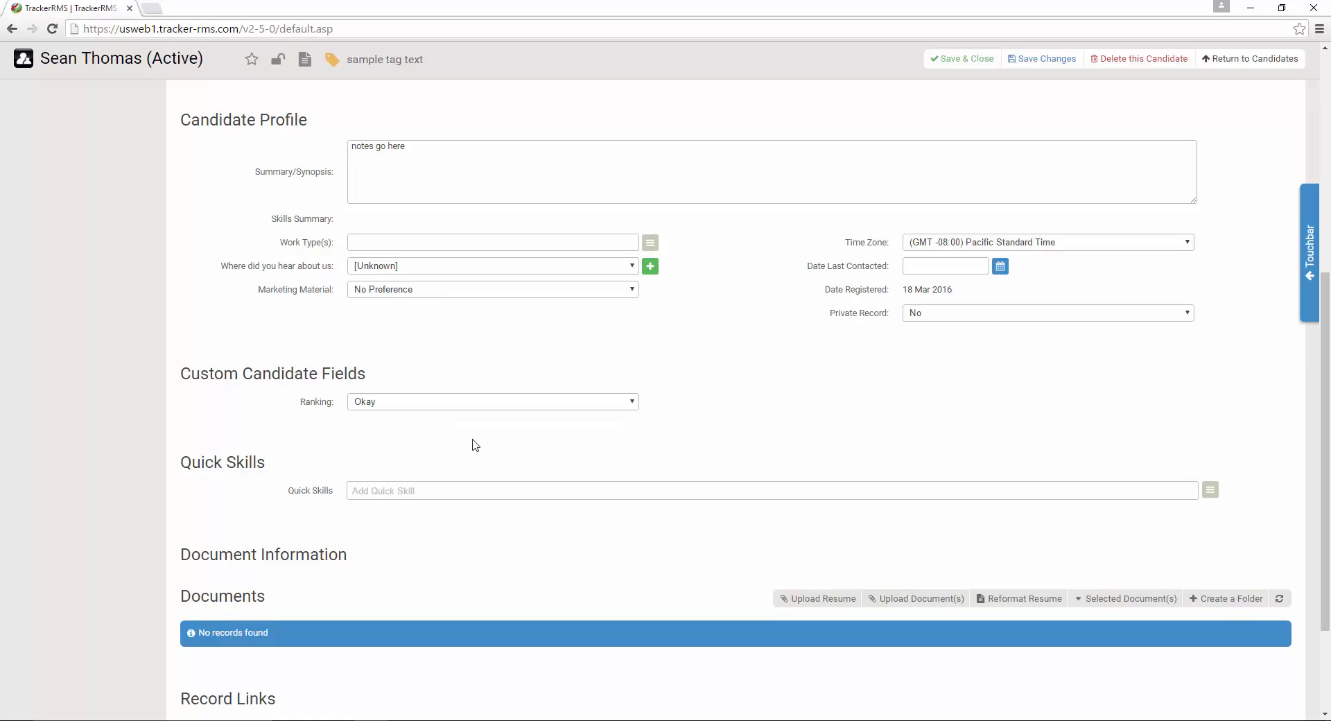
pyautogui.scroll(2, 805, 320)
pyautogui.click(1042, 59)
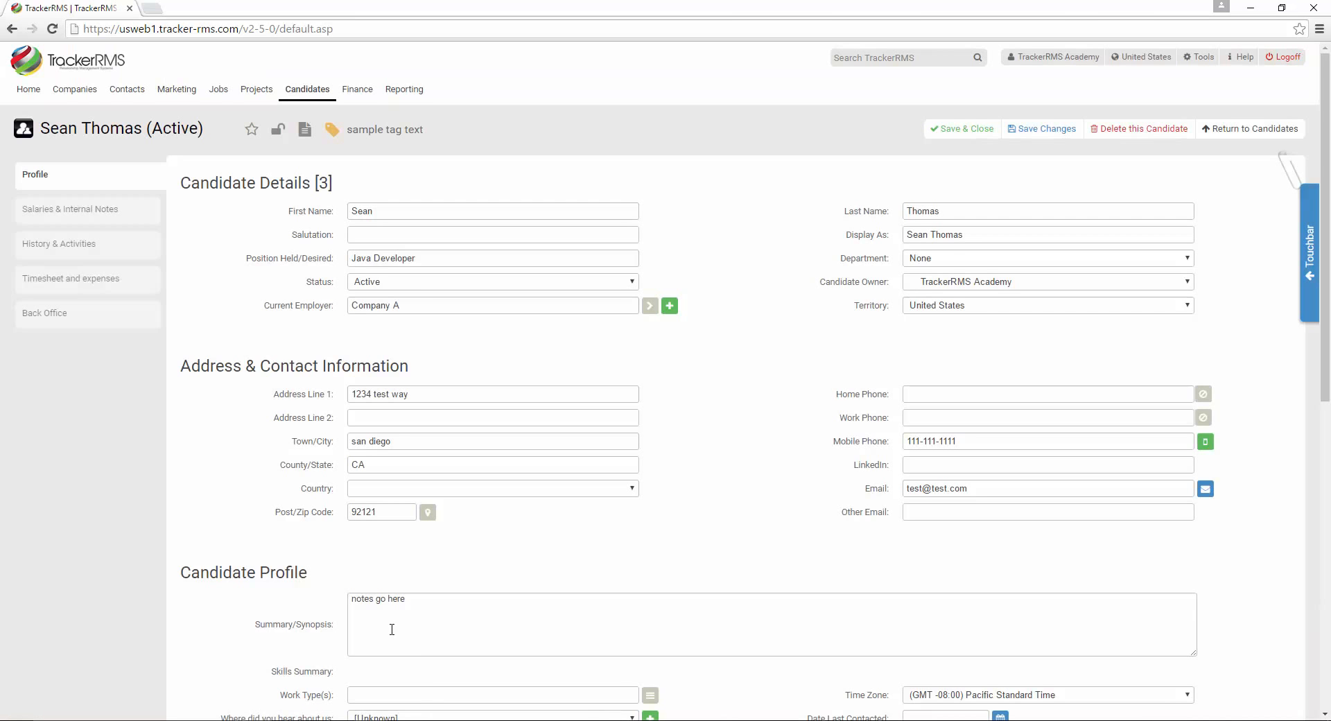
pyautogui.scroll(-5, 390, 641)
# Step: Start a new custom field named Open To relocation and associate it with Candidate
pyautogui.click(1203, 56)
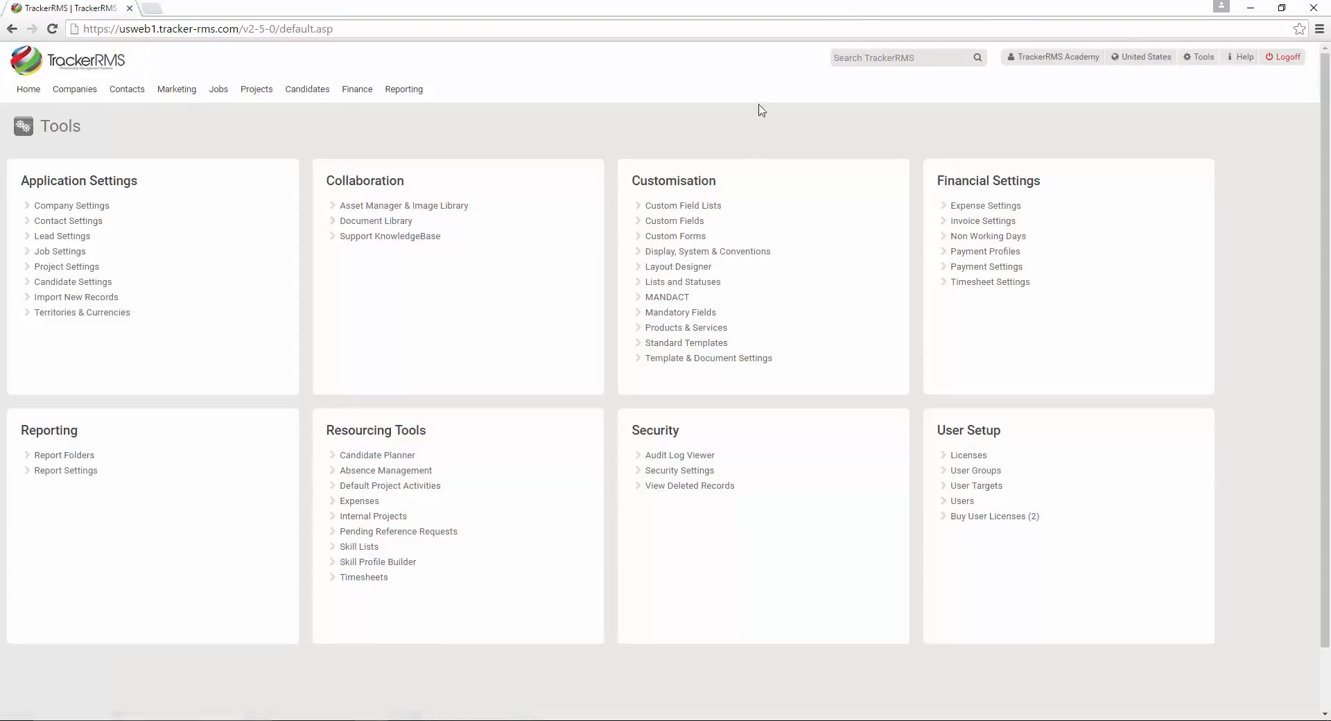
pyautogui.click(685, 222)
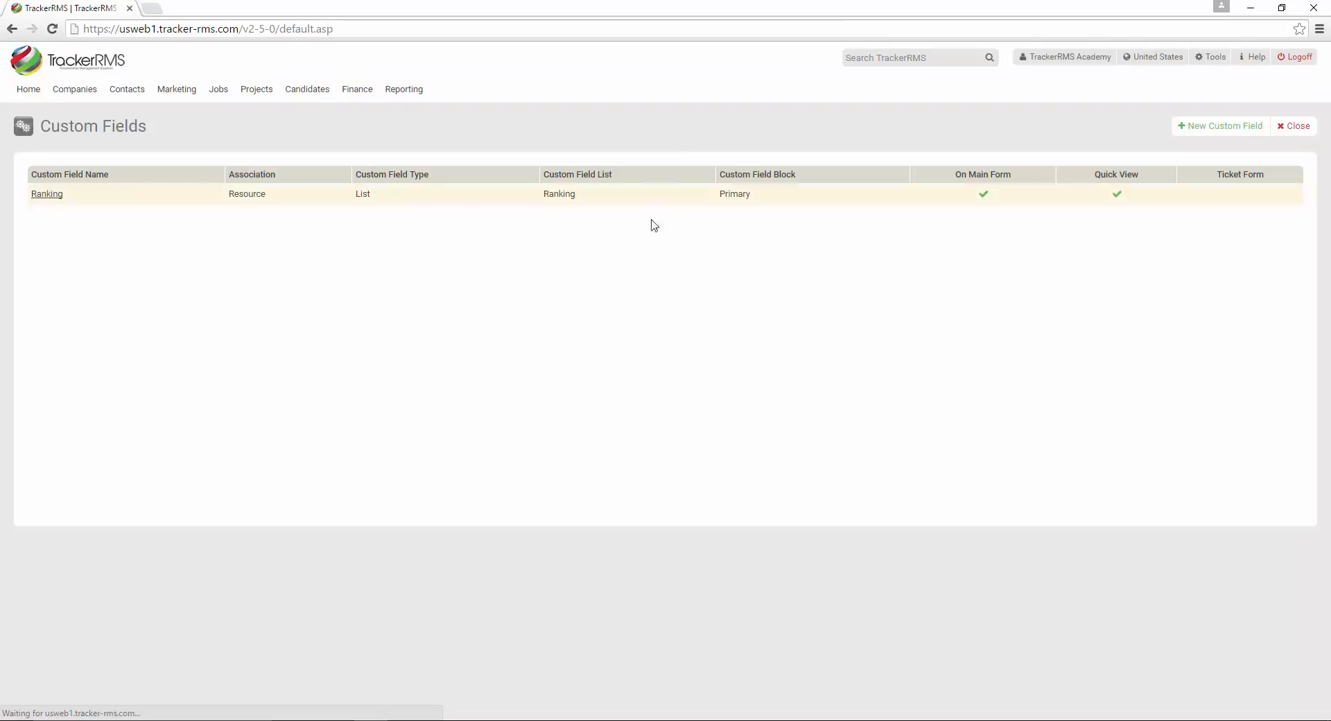
pyautogui.click(1208, 130)
pyautogui.click(697, 306)
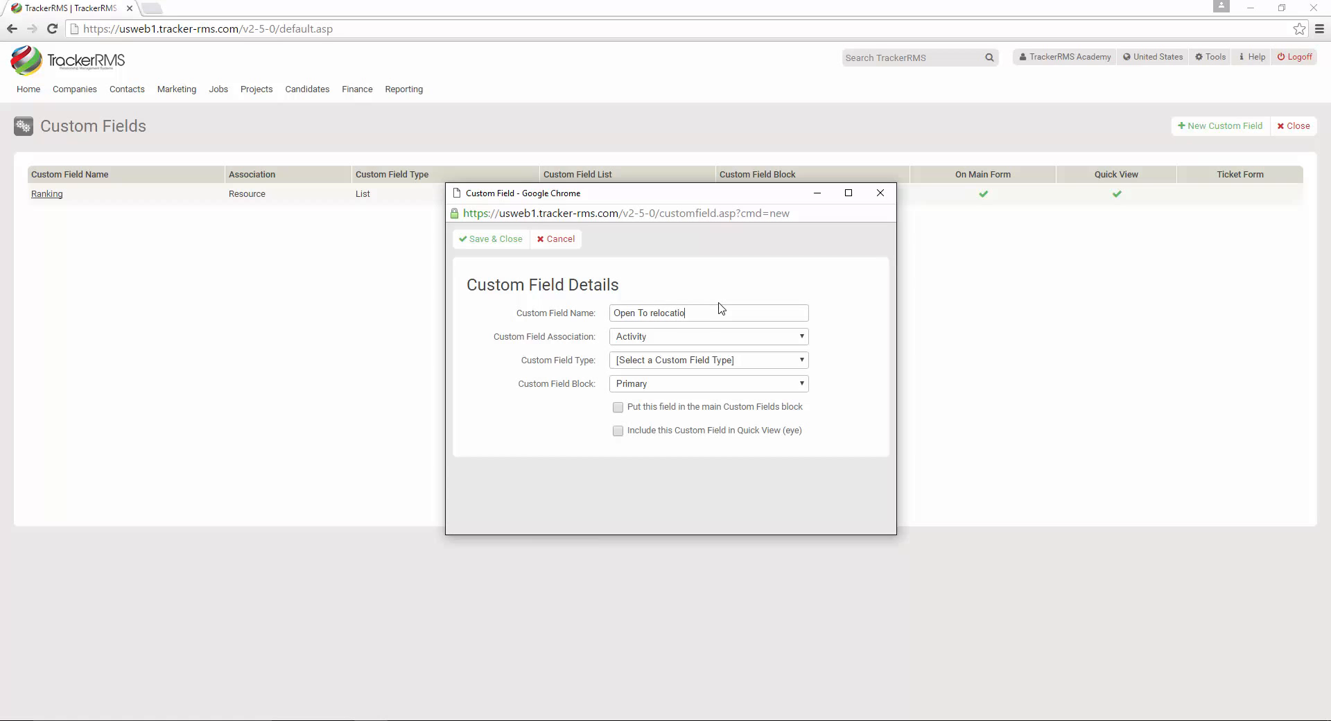
pyautogui.click(703, 338)
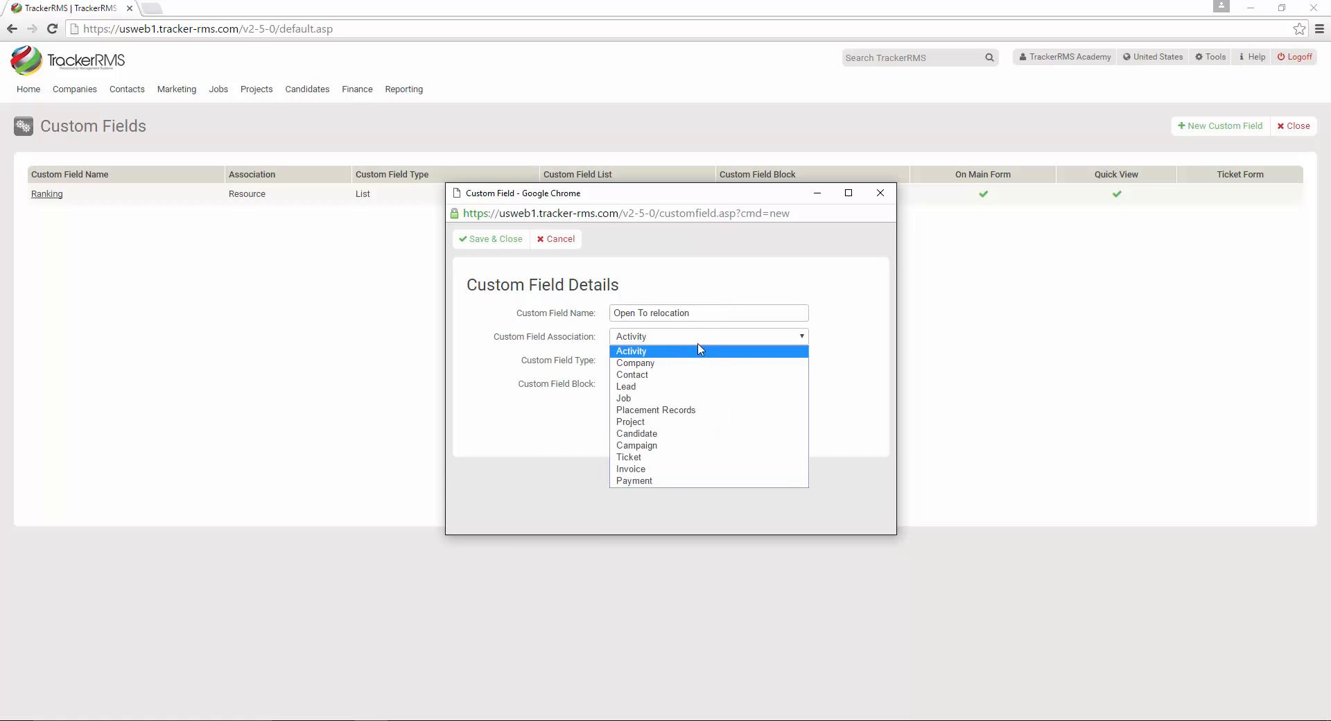
pyautogui.click(690, 434)
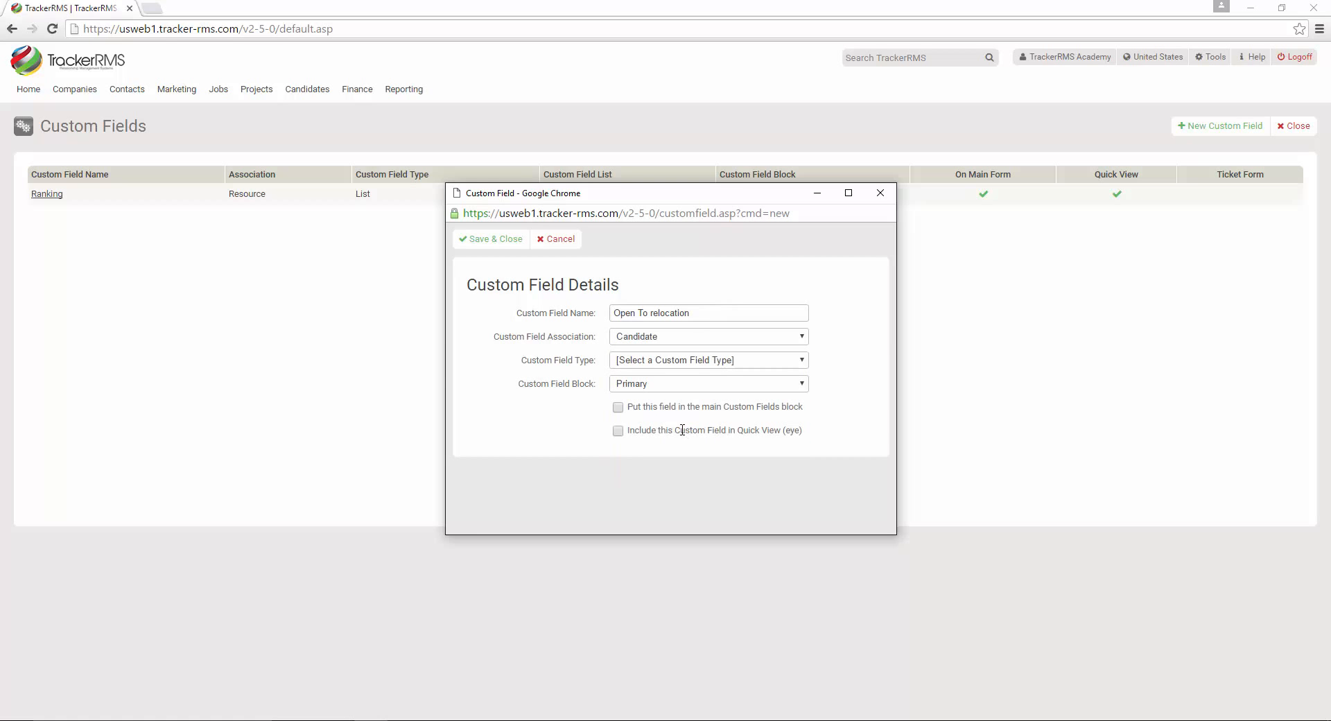
# Step: Set the field type to YesNo, include it in the main Custom Fields block and Quick View, and save it
pyautogui.click(651, 361)
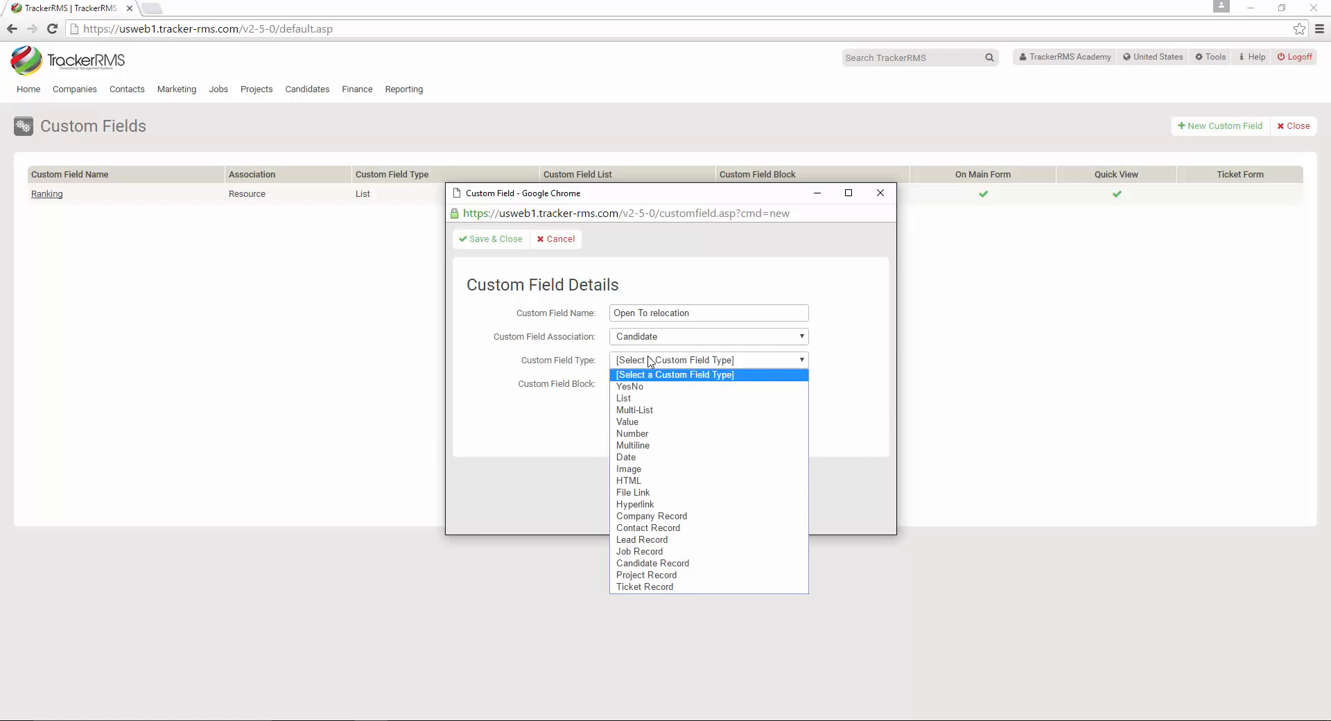
pyautogui.click(654, 386)
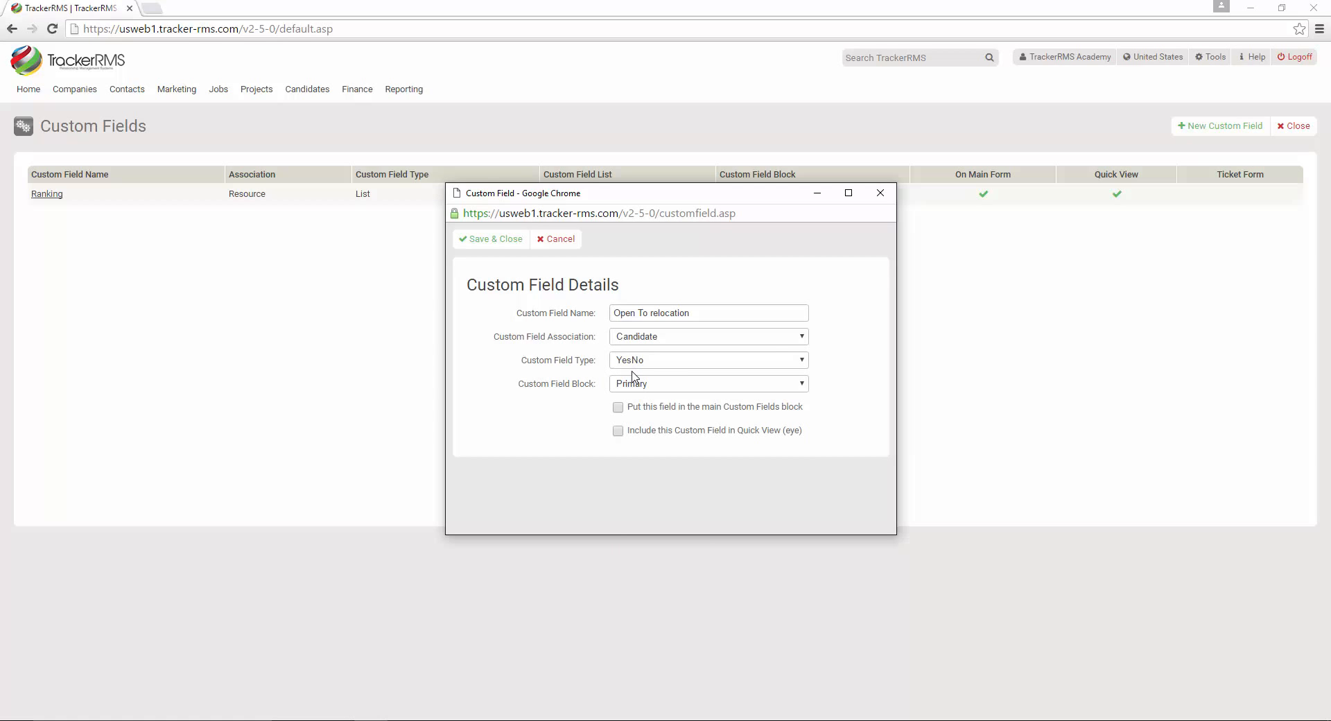
pyautogui.click(618, 408)
pyautogui.click(617, 431)
pyautogui.click(492, 239)
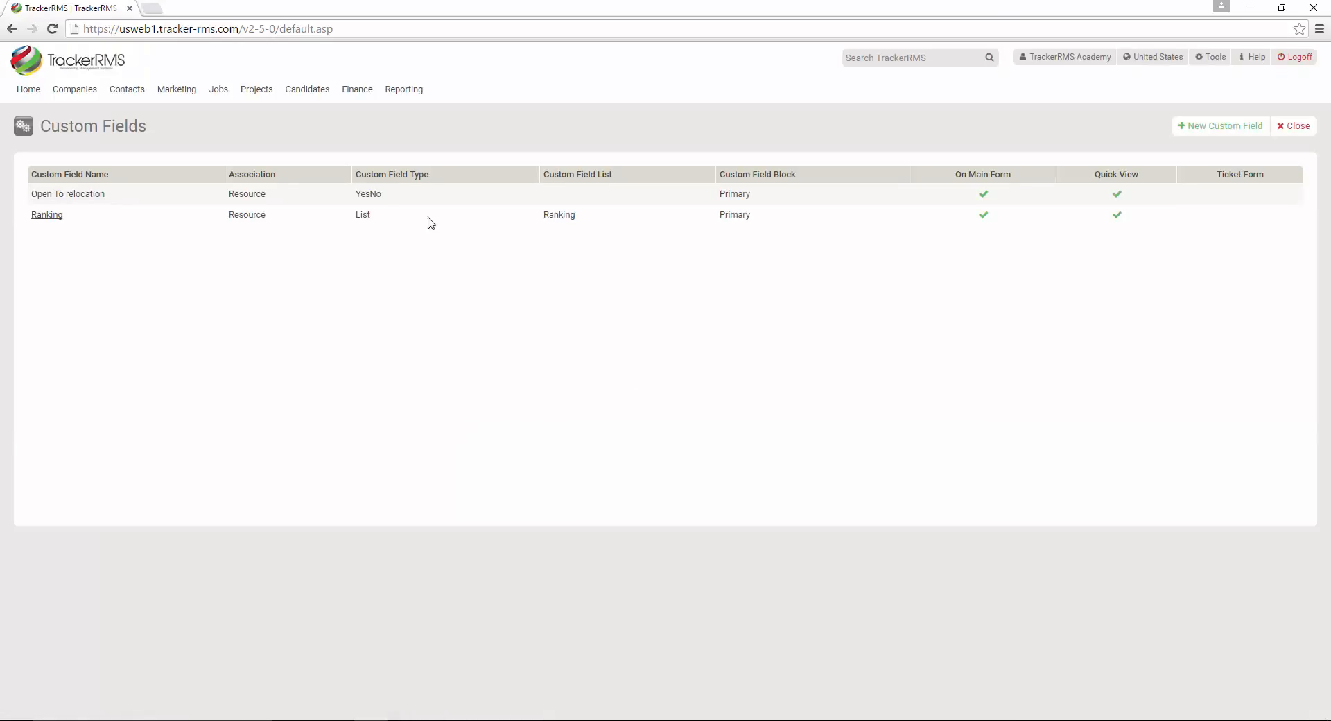
# Step: Open the first recently viewed candidate's record and examine the Open To relocation choices under Custom Candidate Fields
pyautogui.click(322, 88)
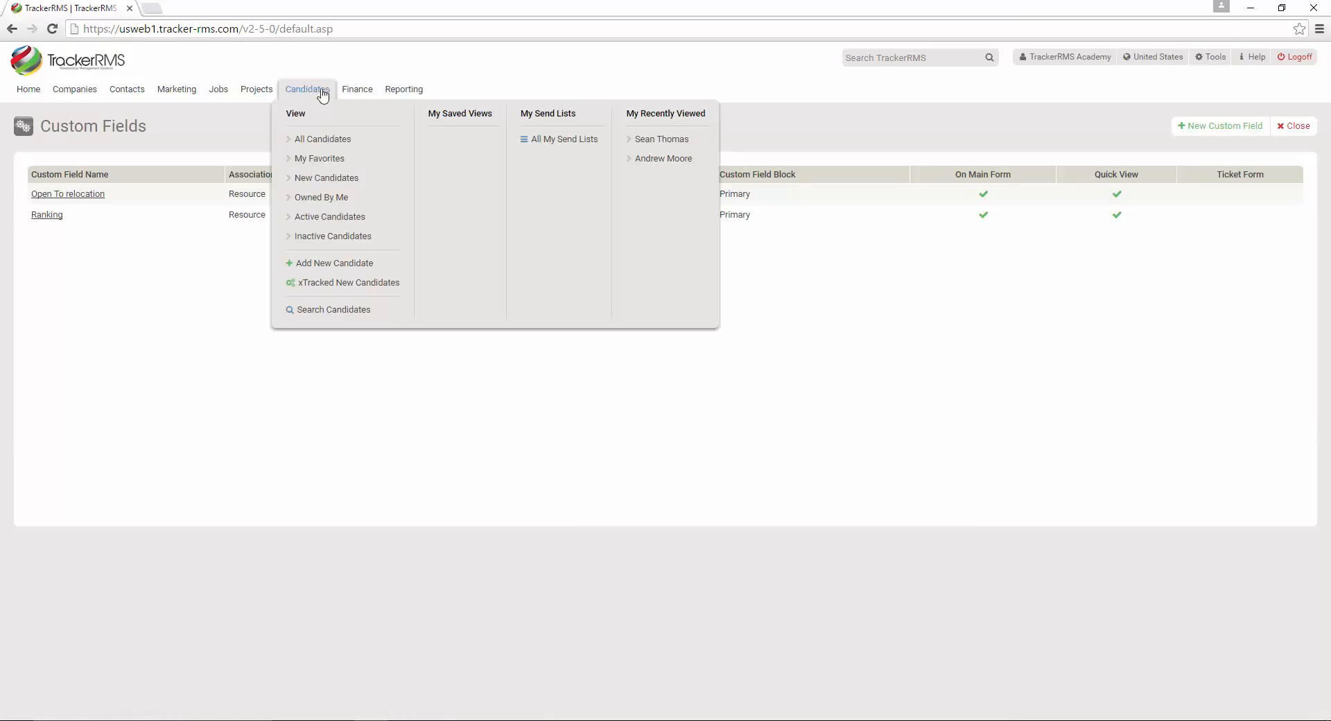
pyautogui.click(666, 150)
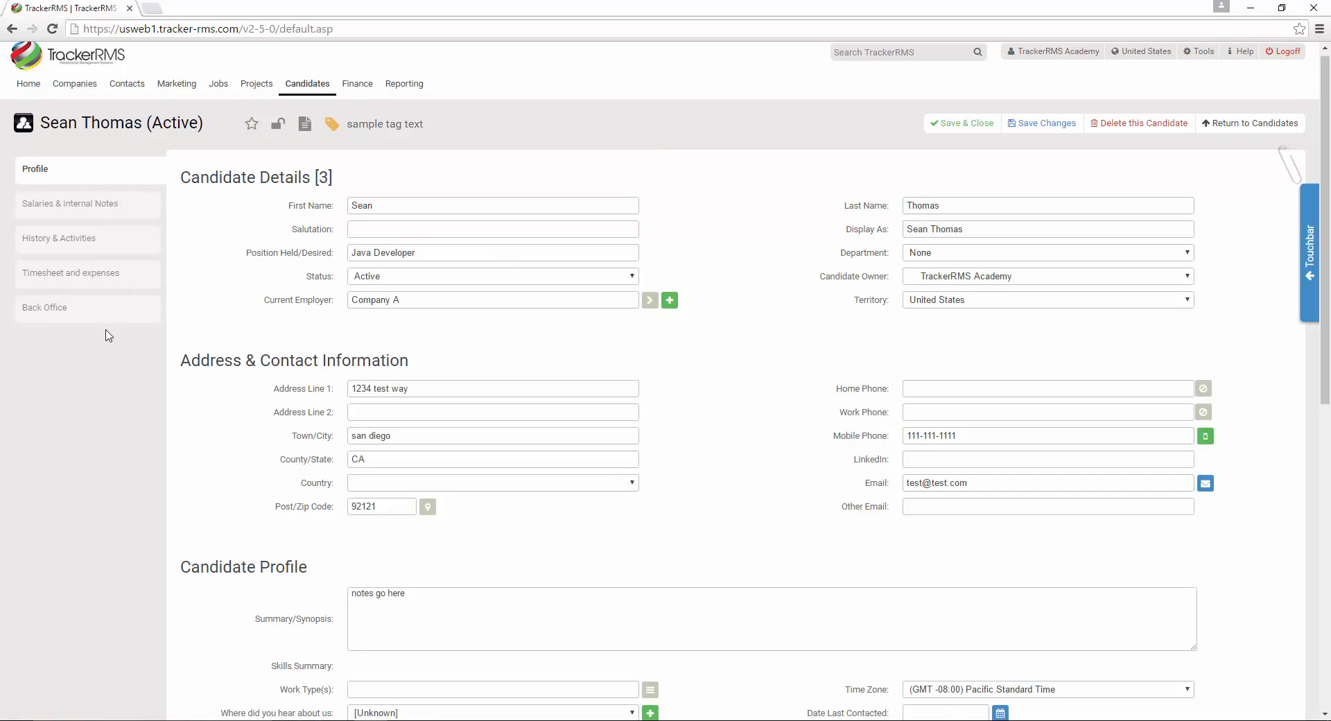
pyautogui.scroll(-5, 111, 332)
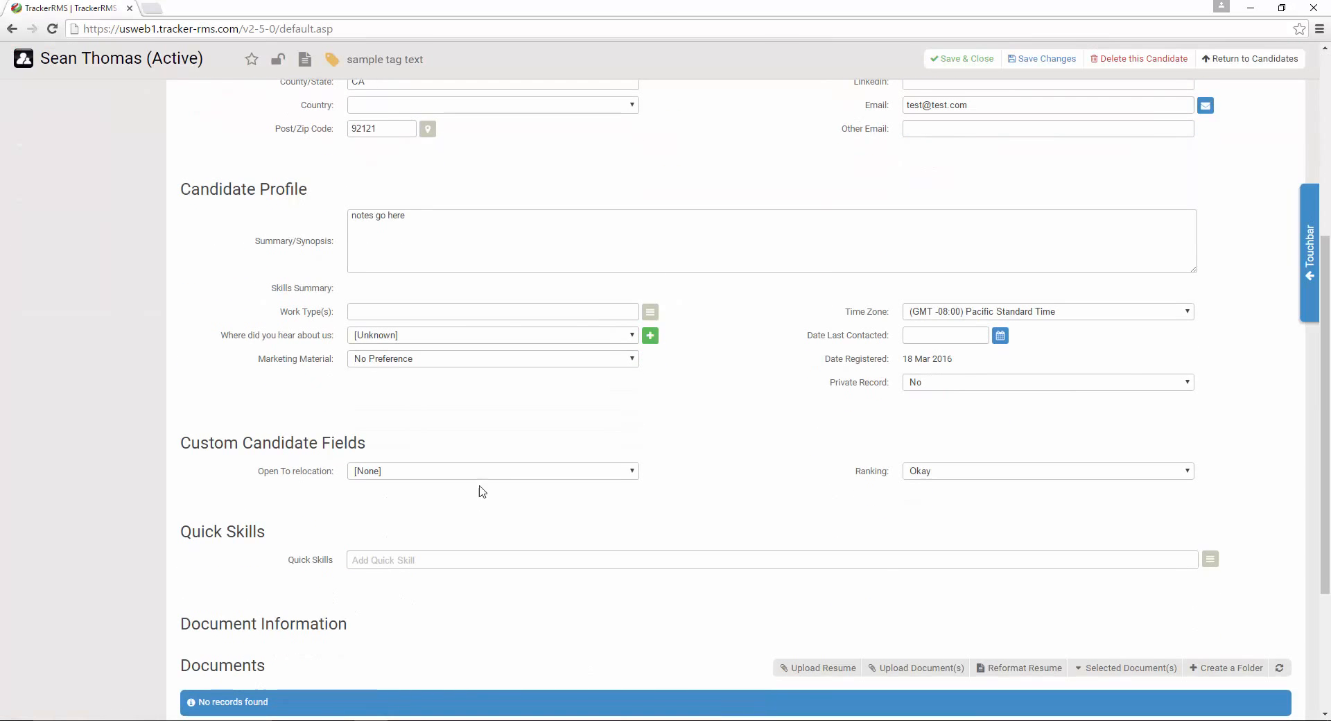
pyautogui.click(486, 472)
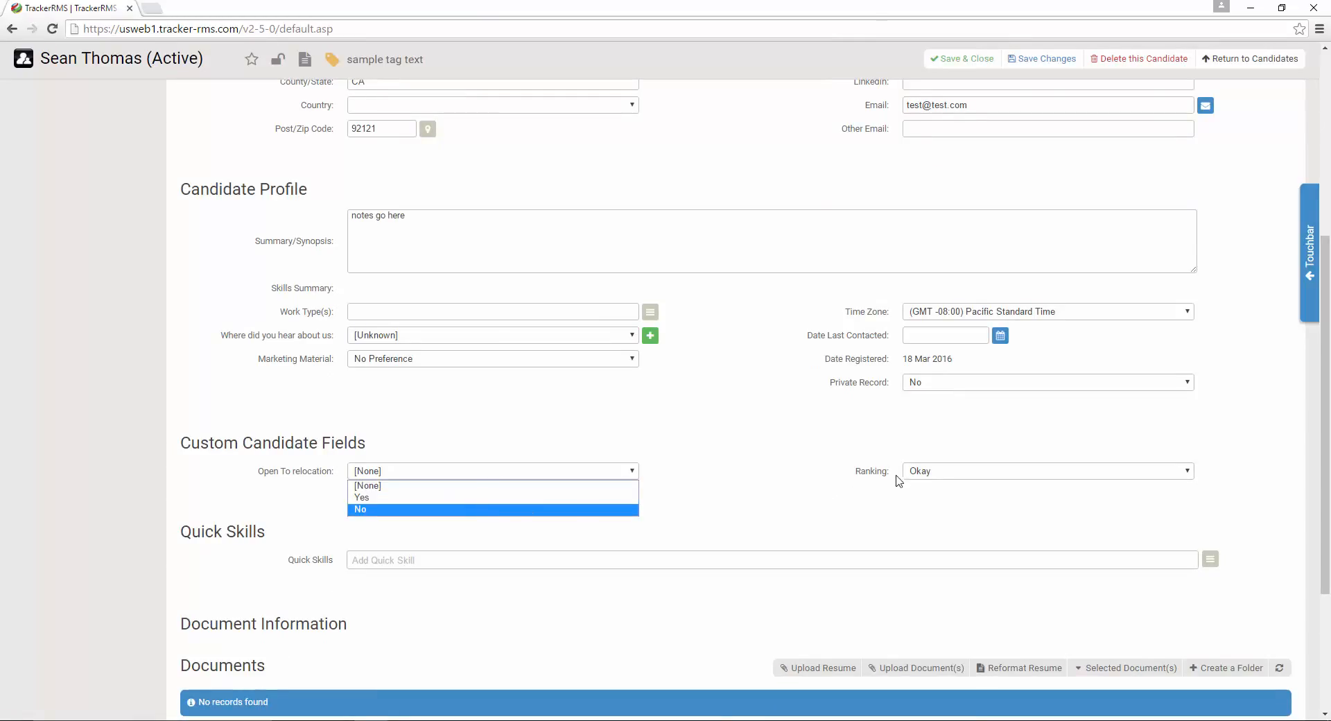
pyautogui.click(899, 478)
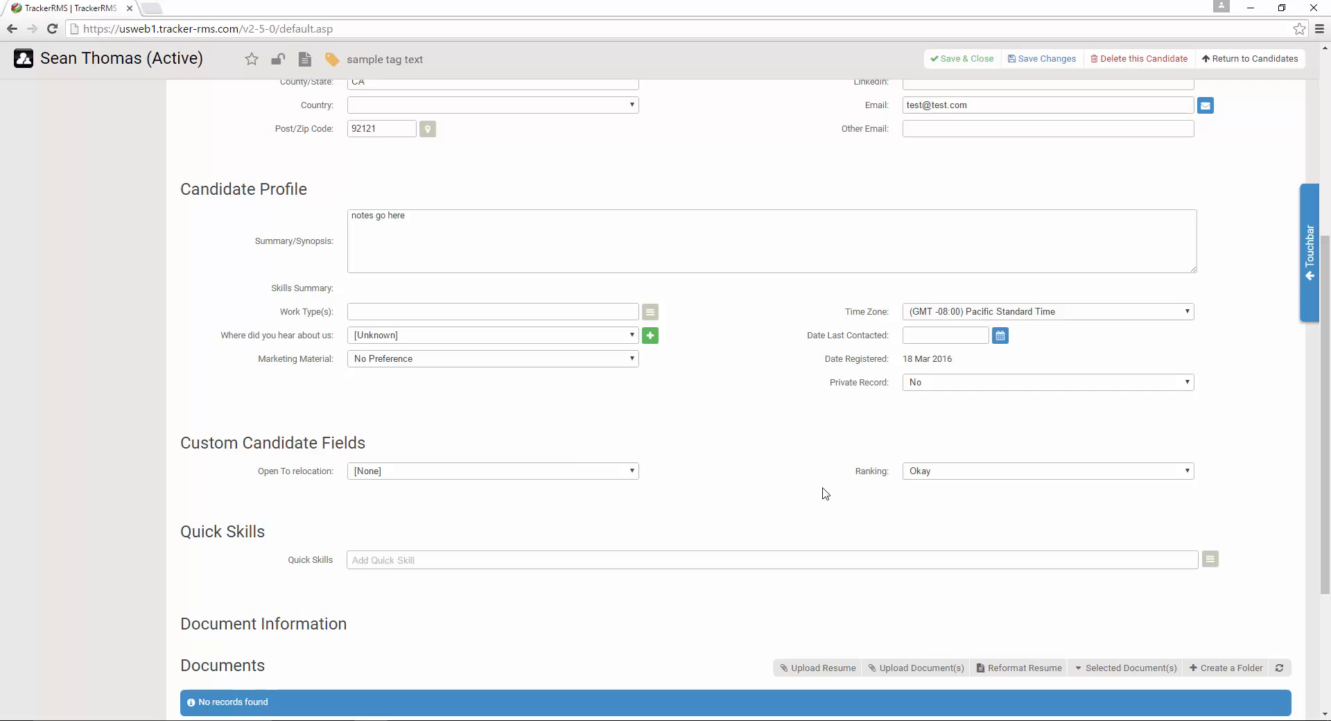
pyautogui.scroll(6, 837, 487)
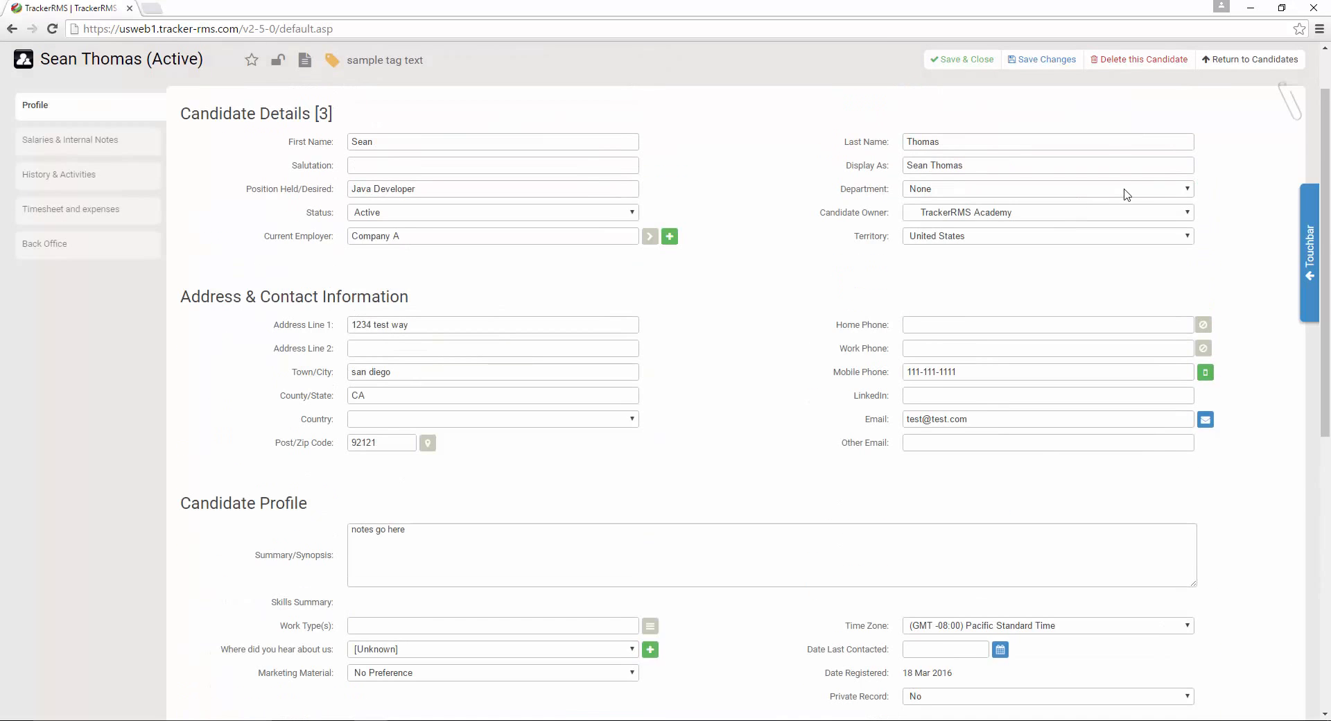
# Step: Rename the Ranking custom field as 1. Ranking and save it
pyautogui.click(1200, 56)
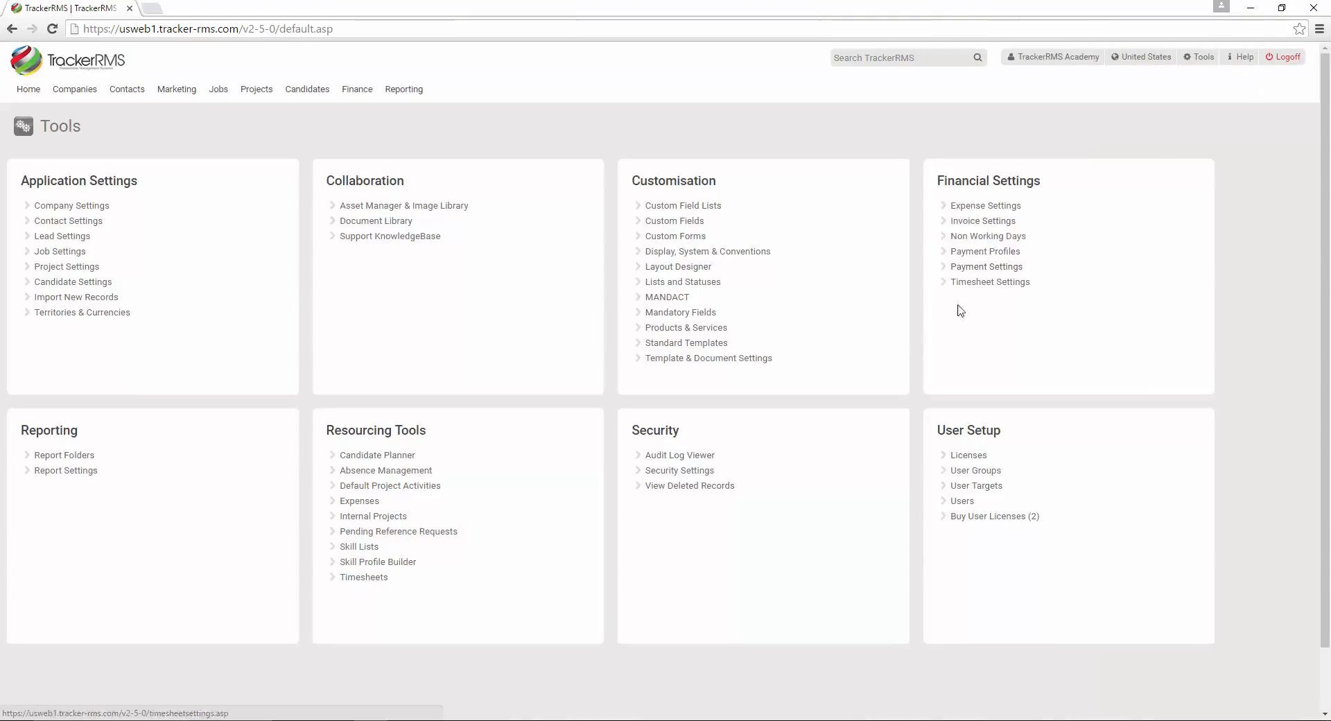
pyautogui.click(678, 222)
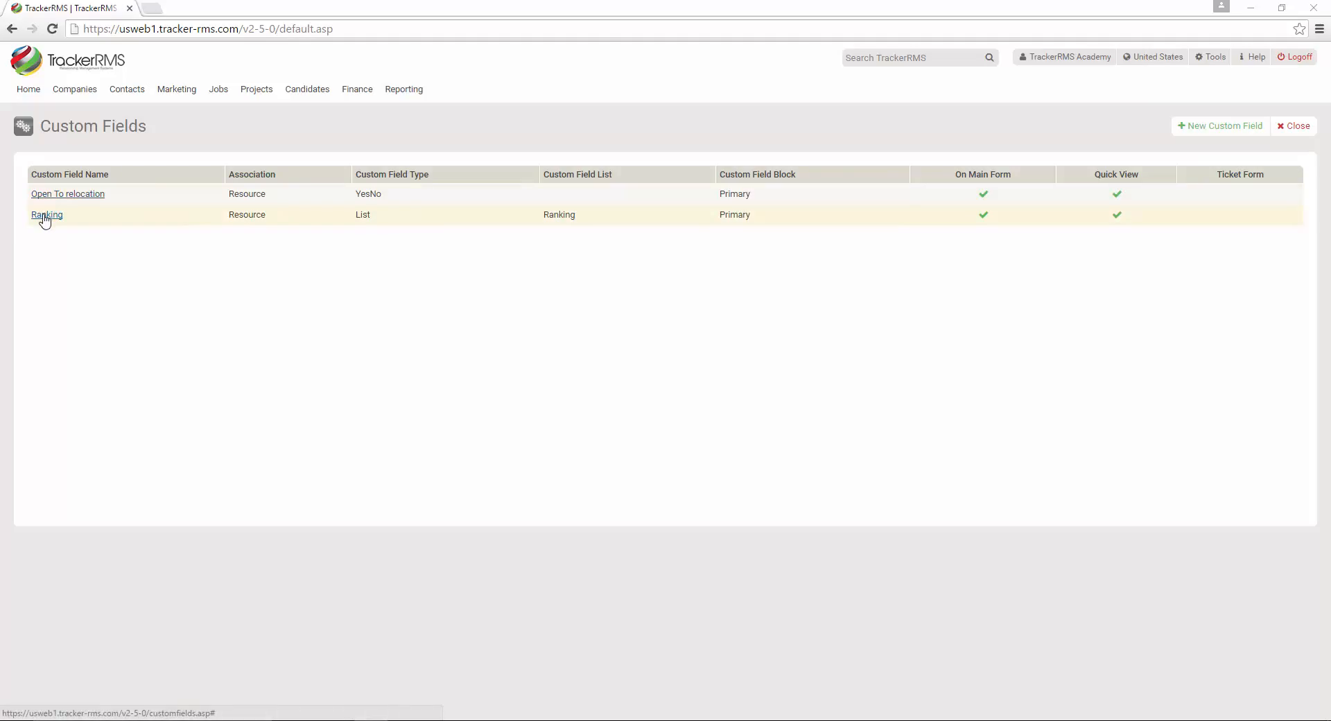
pyautogui.click(43, 216)
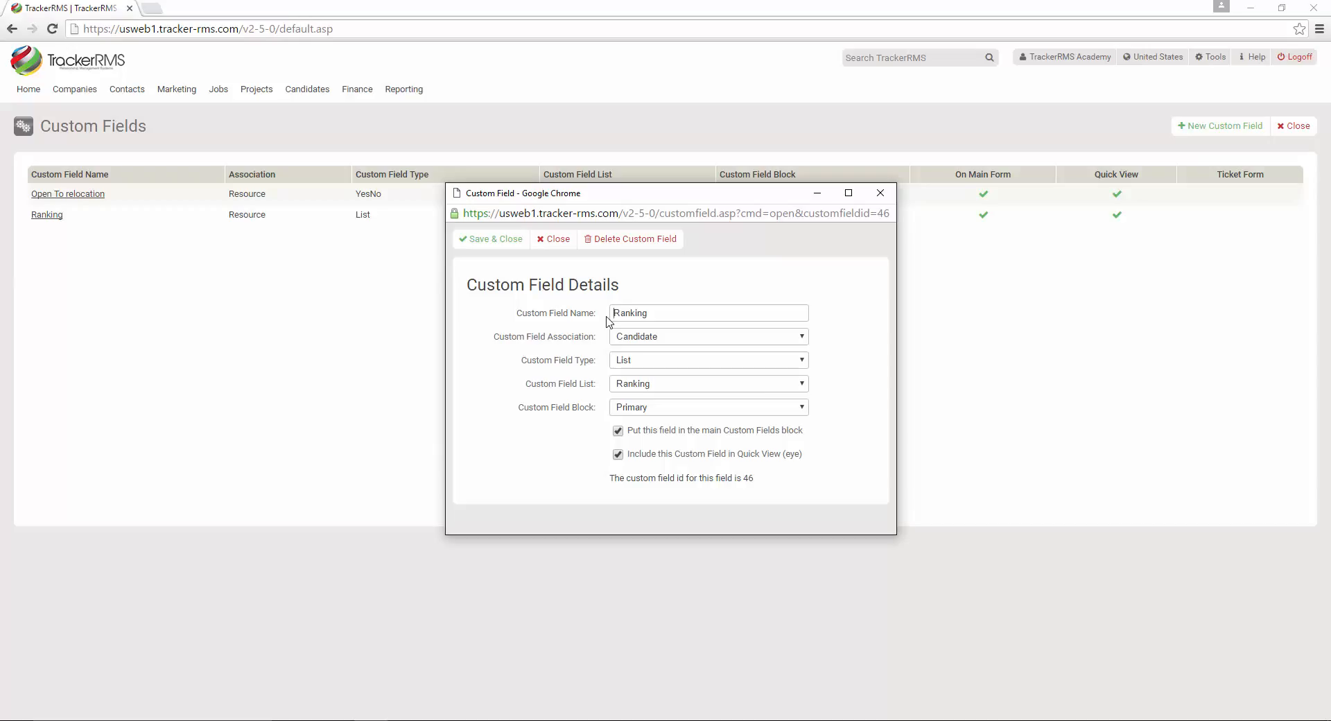
pyautogui.write('1.')
pyautogui.click(491, 238)
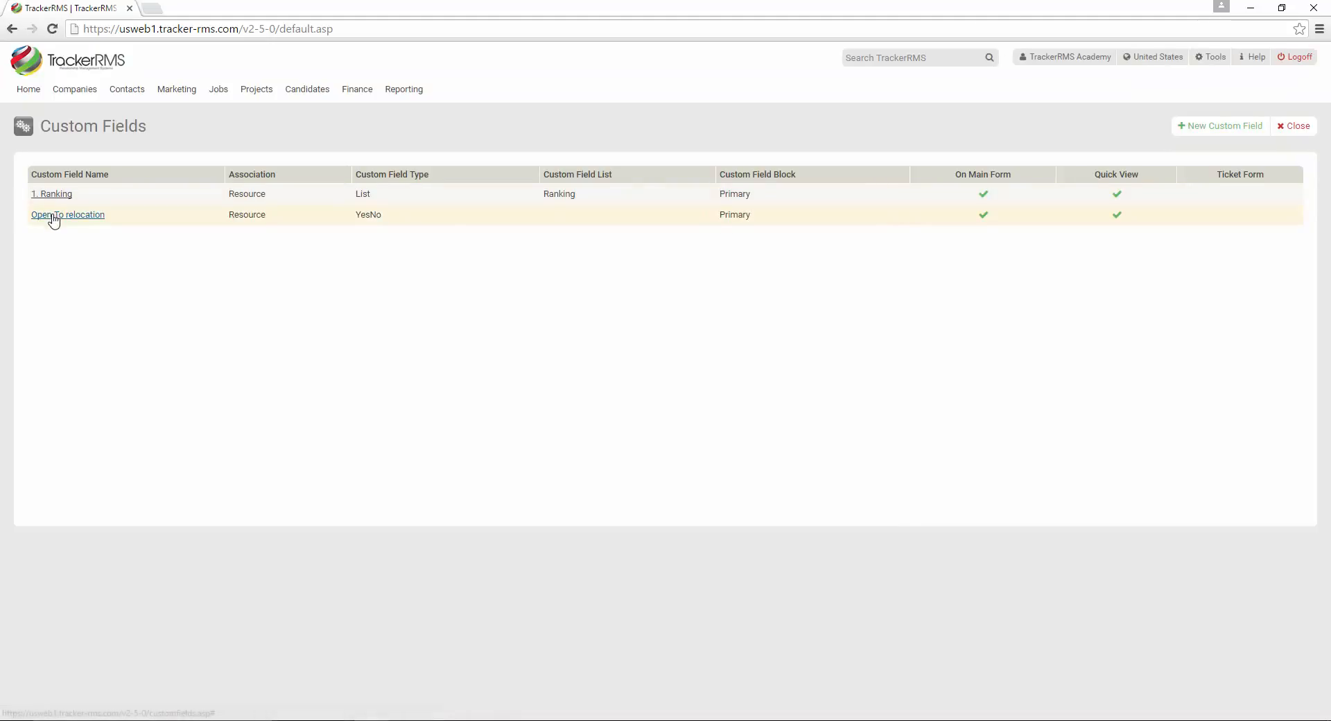
# Step: Rename the Open To relocation custom field as 2. Open To relocation and save it
pyautogui.click(54, 217)
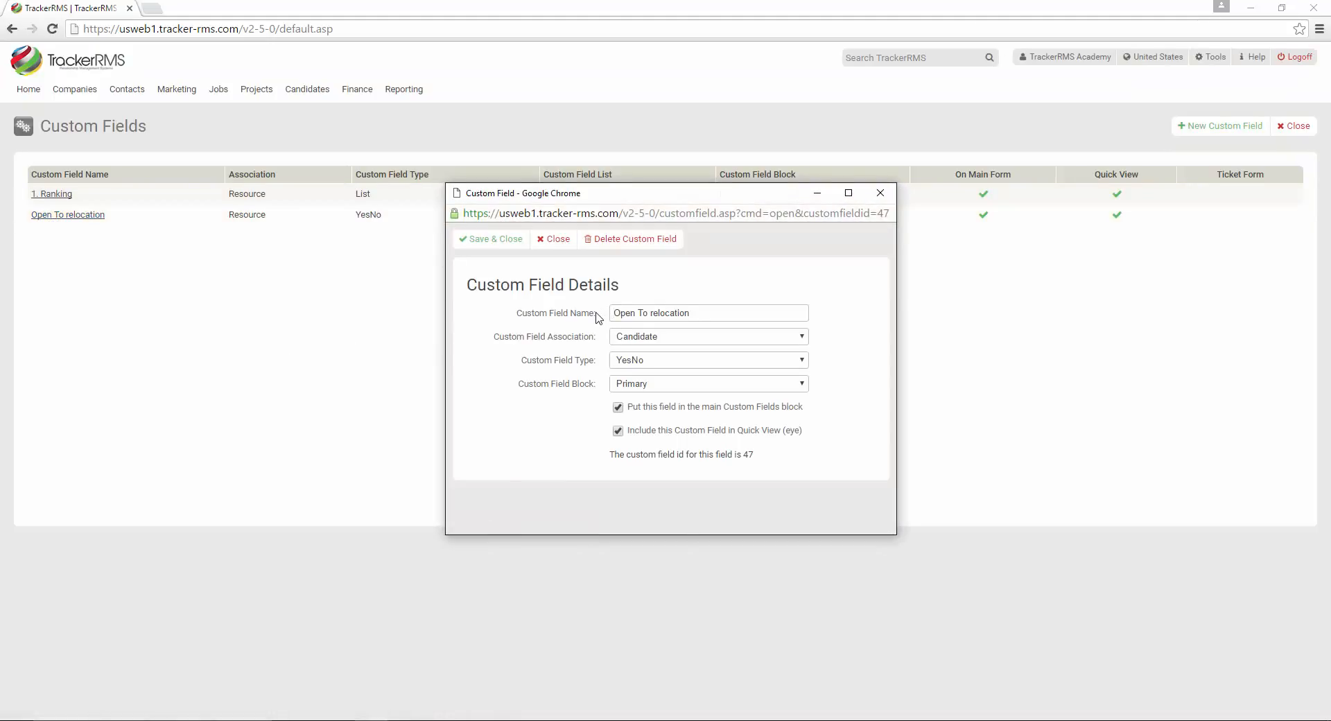
pyautogui.write('2.')
pyautogui.click(509, 241)
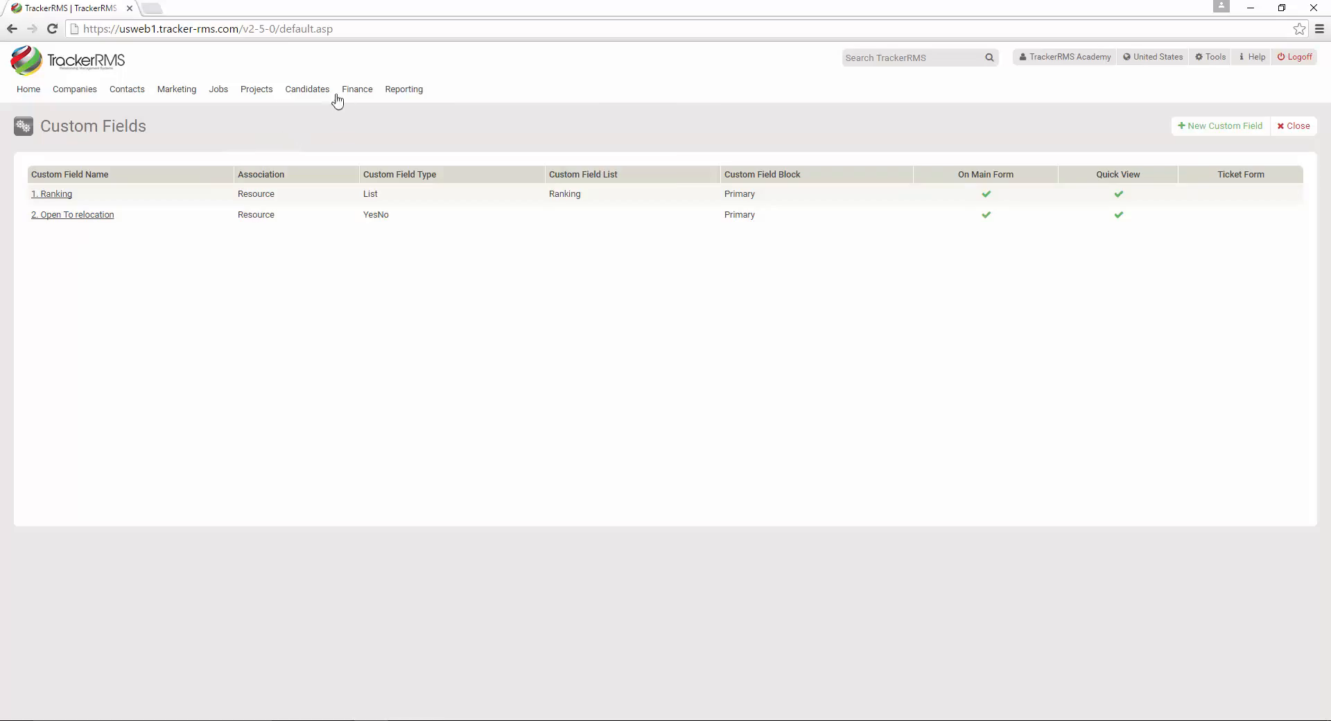
# Step: Check the order of the custom candidate fields on the first recently viewed candidate's record
pyautogui.moveTo(309, 91)
pyautogui.click(648, 141)
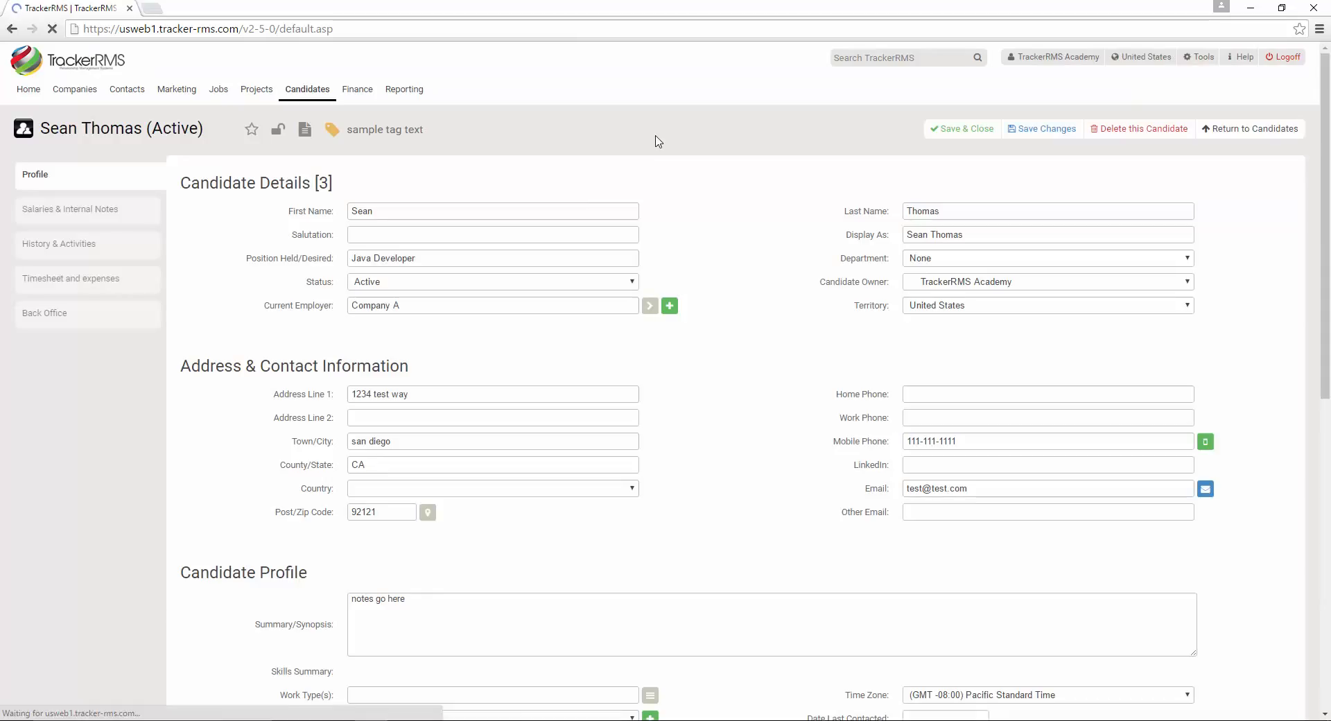
pyautogui.scroll(-8, 229, 353)
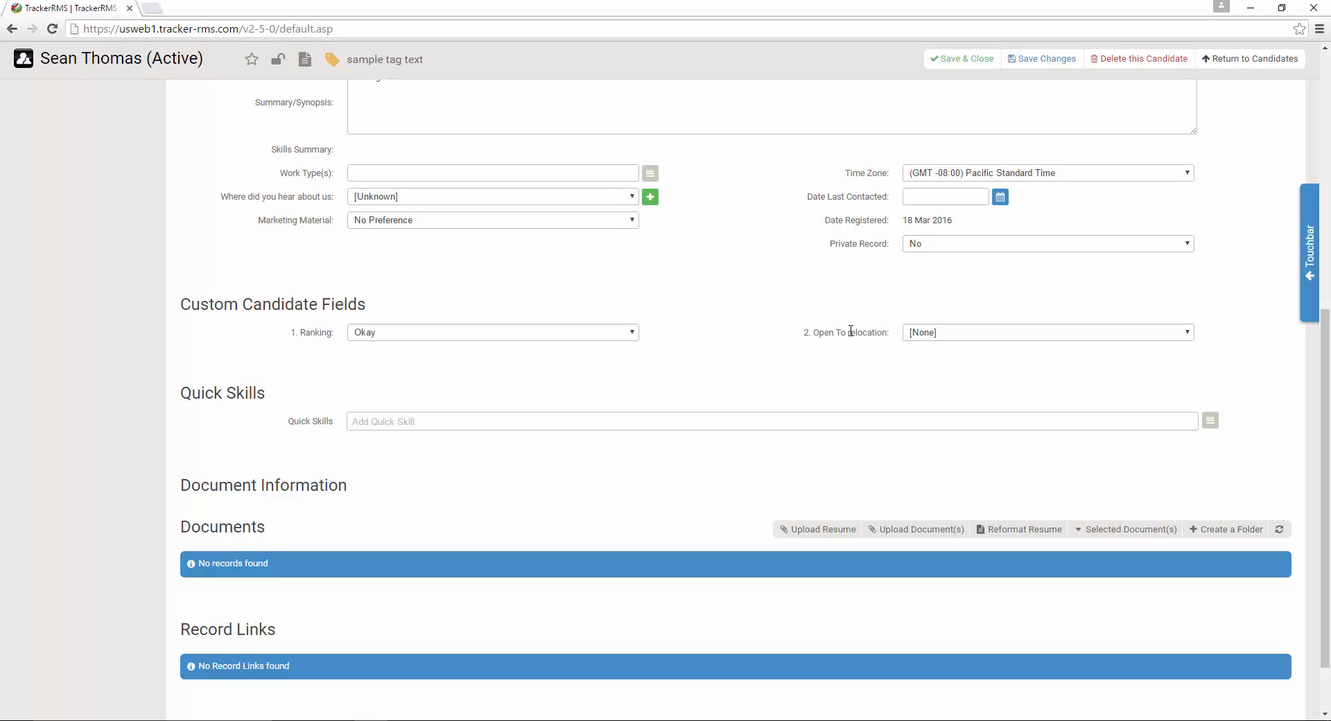
pyautogui.scroll(7, 851, 331)
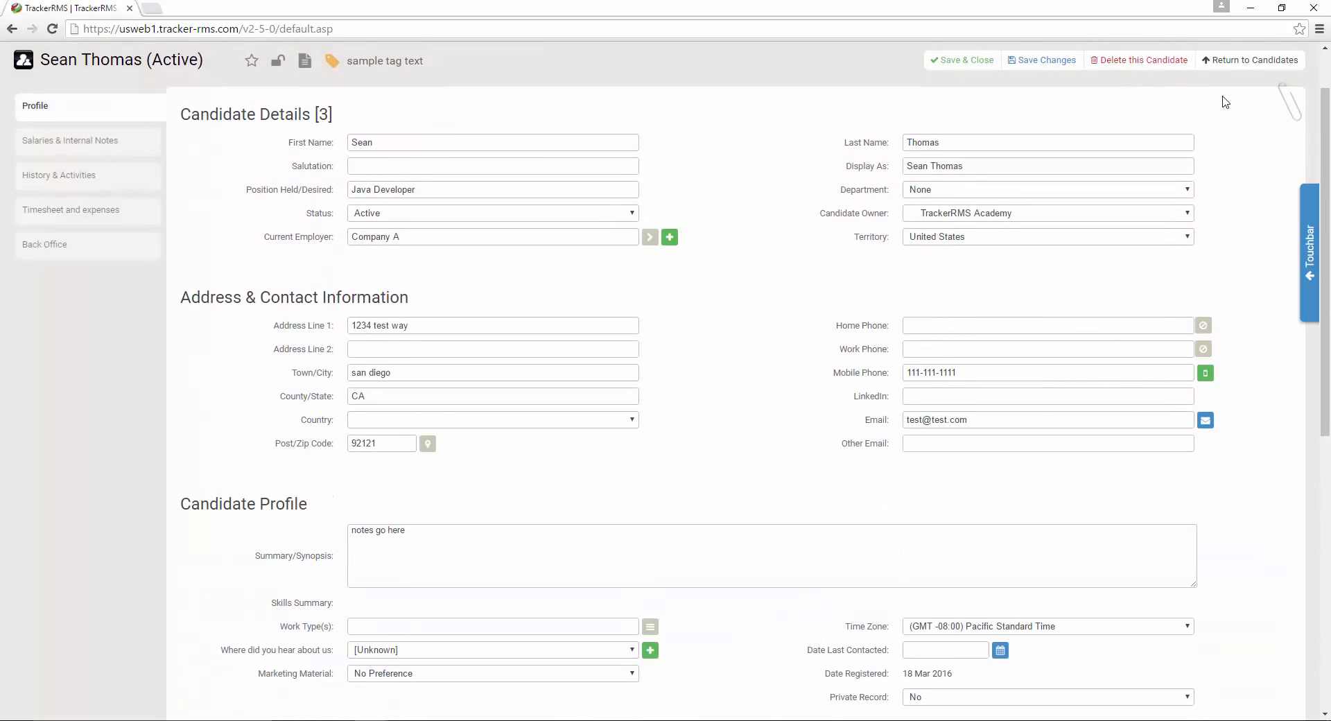
pyautogui.scroll(1, 1225, 102)
# Step: Review the details of the 2. Open To relocation custom field and close them without changes
pyautogui.click(1199, 58)
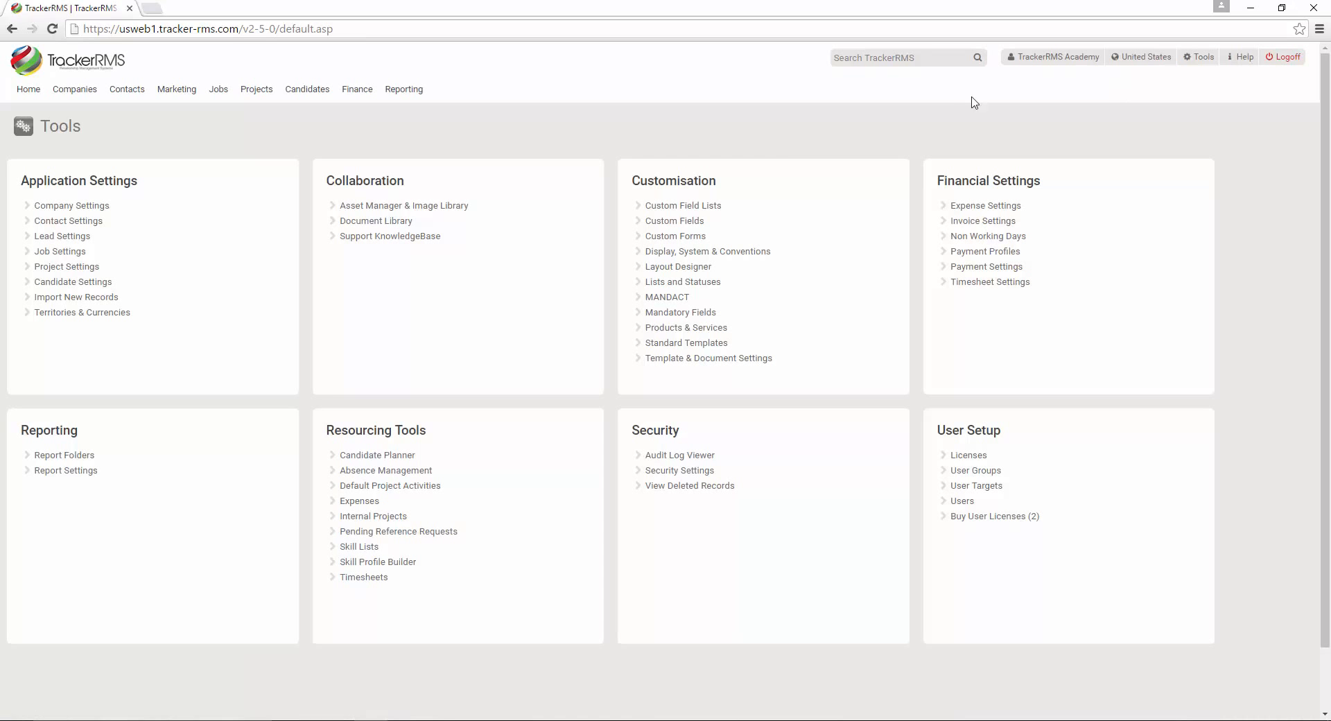
pyautogui.click(685, 220)
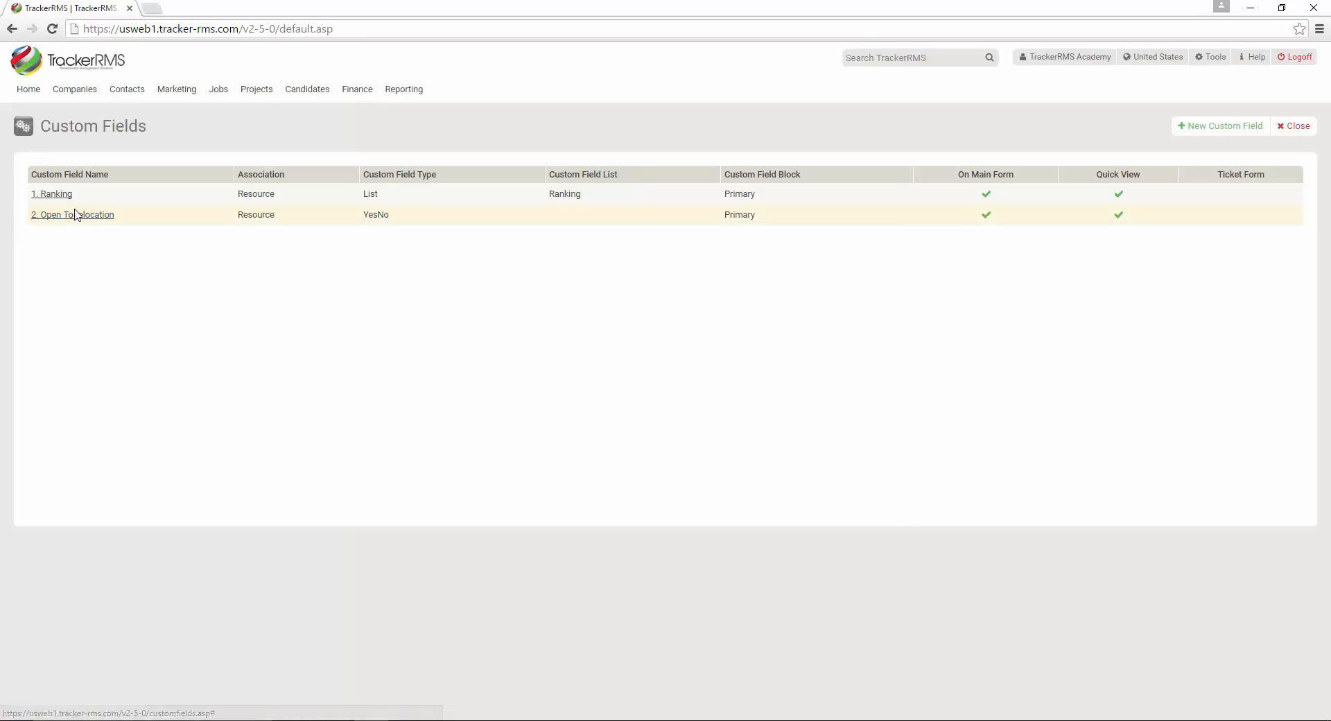
pyautogui.click(77, 216)
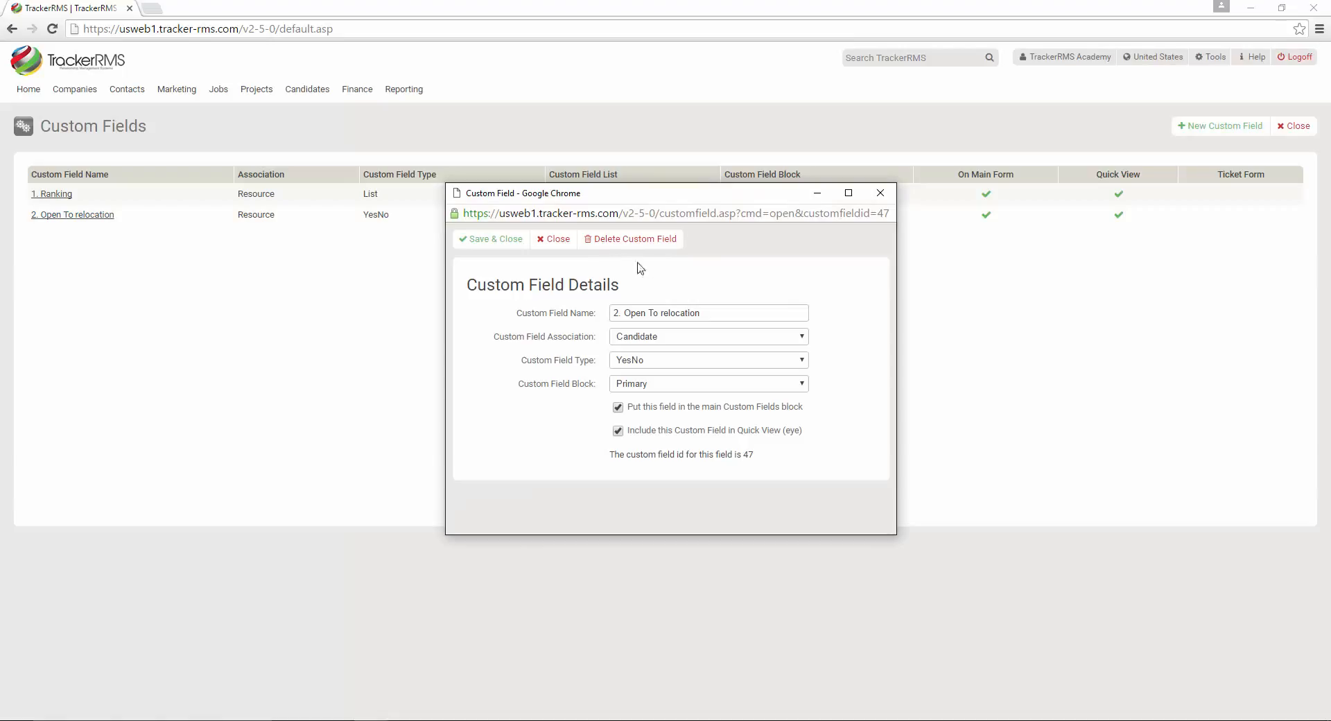
pyautogui.click(883, 197)
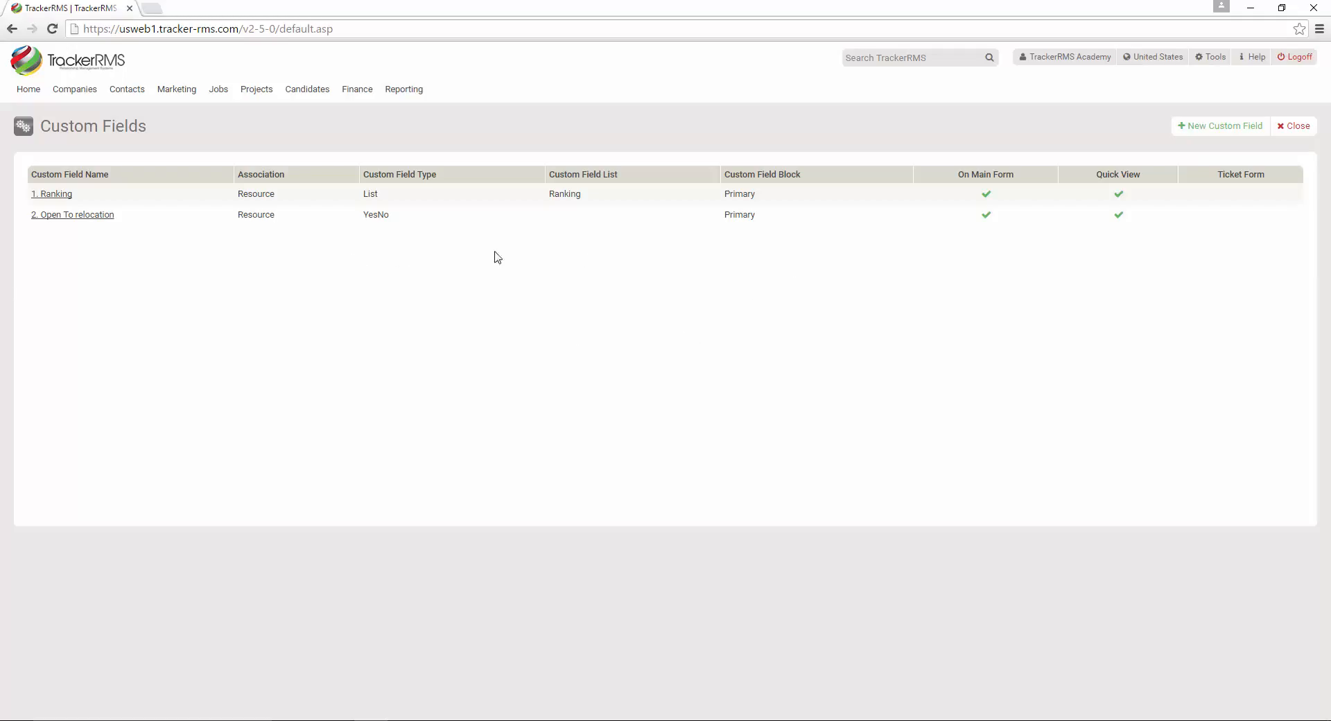
# Step: Add Excellent as the first value of the Ranking custom field list, above Very Good, and save the list
pyautogui.click(1203, 59)
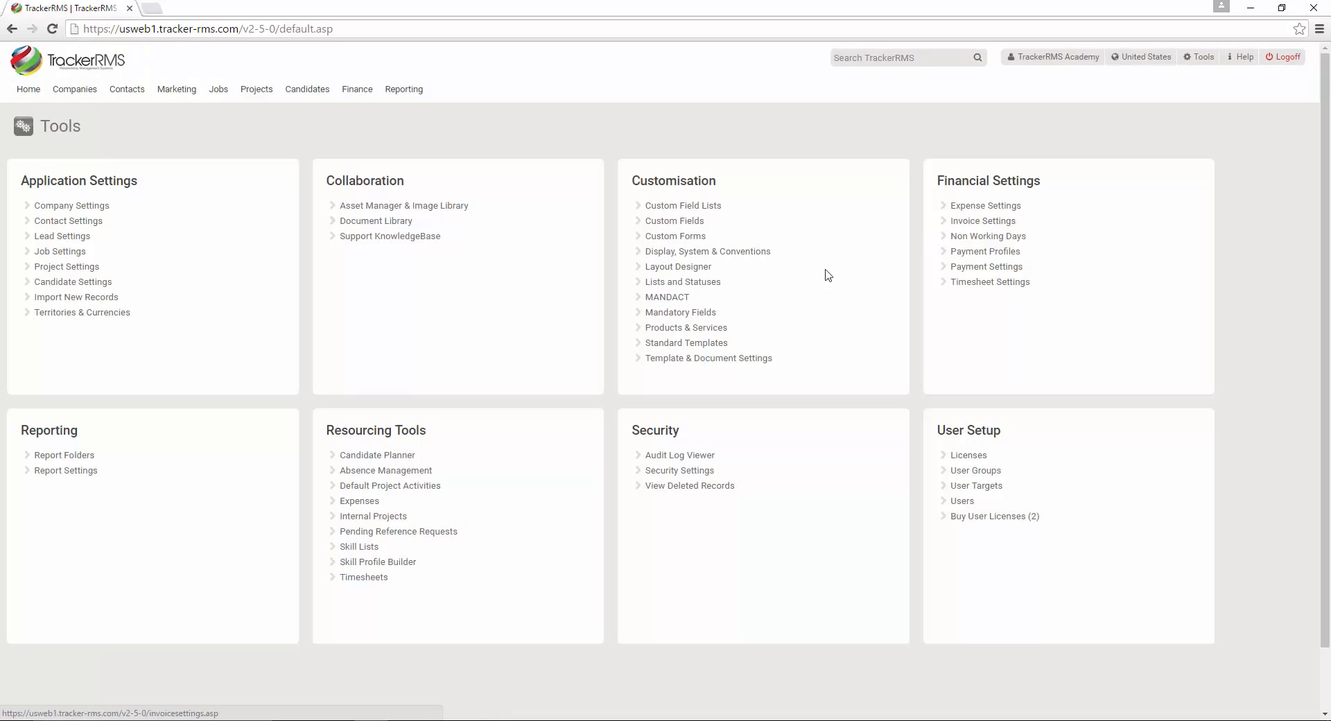
pyautogui.click(688, 207)
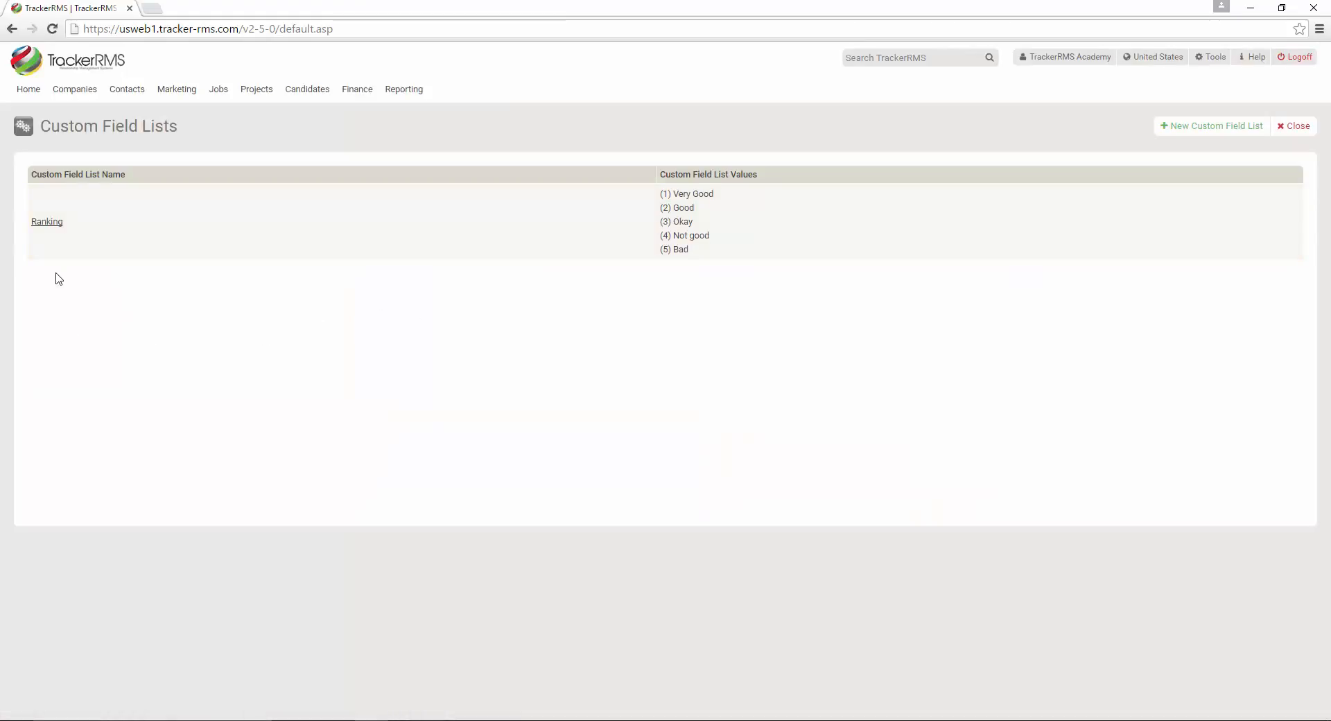
pyautogui.click(46, 222)
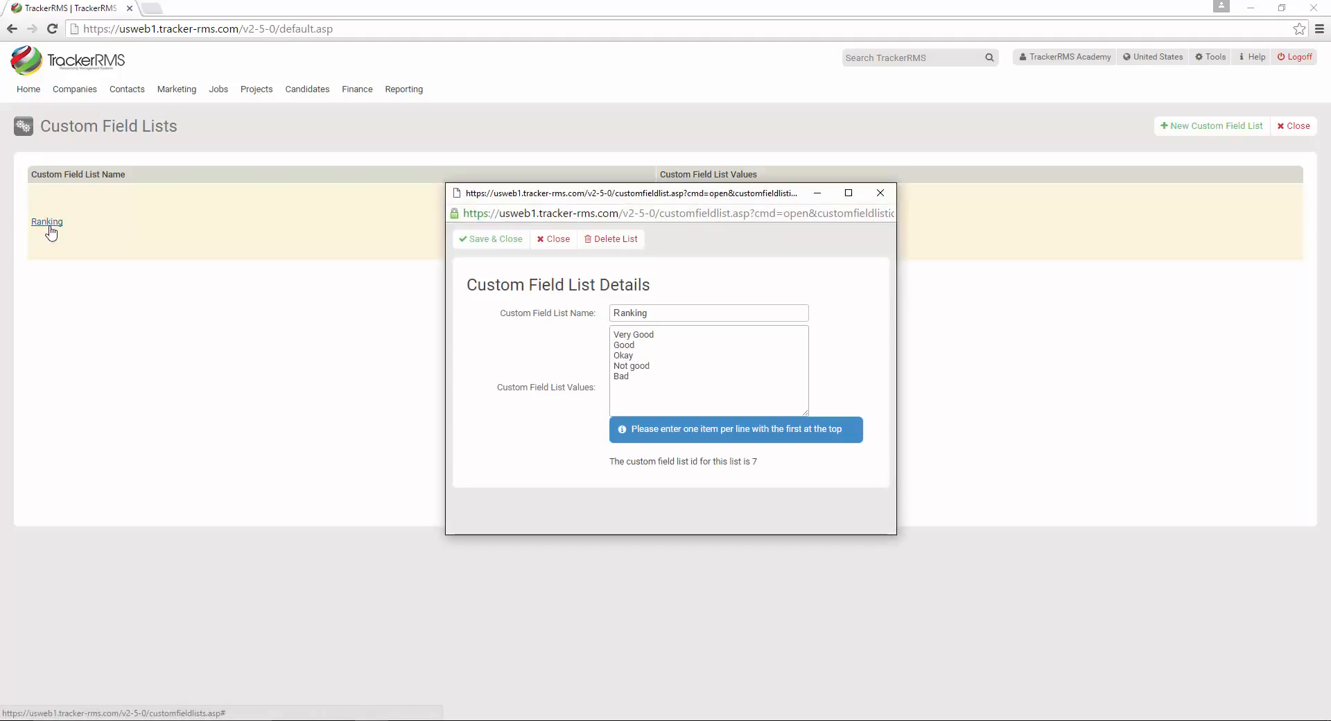
pyautogui.click(657, 349)
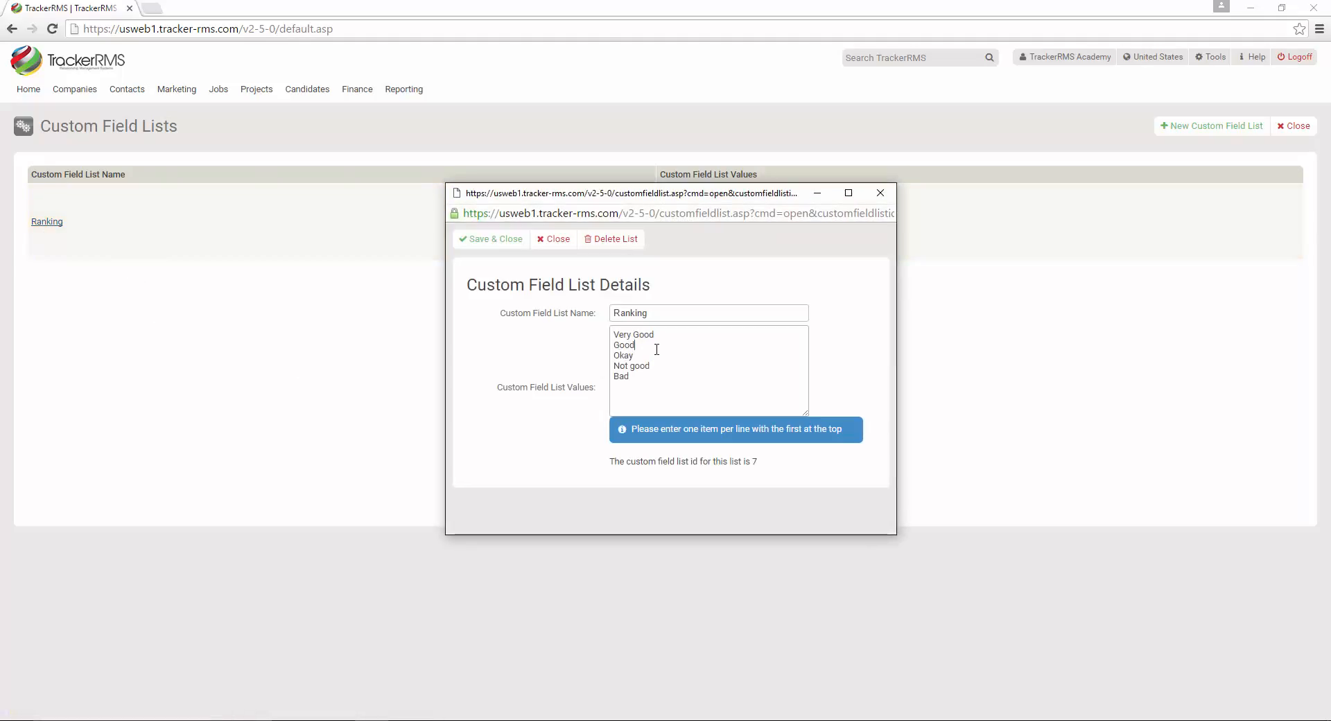
pyautogui.press('Return')
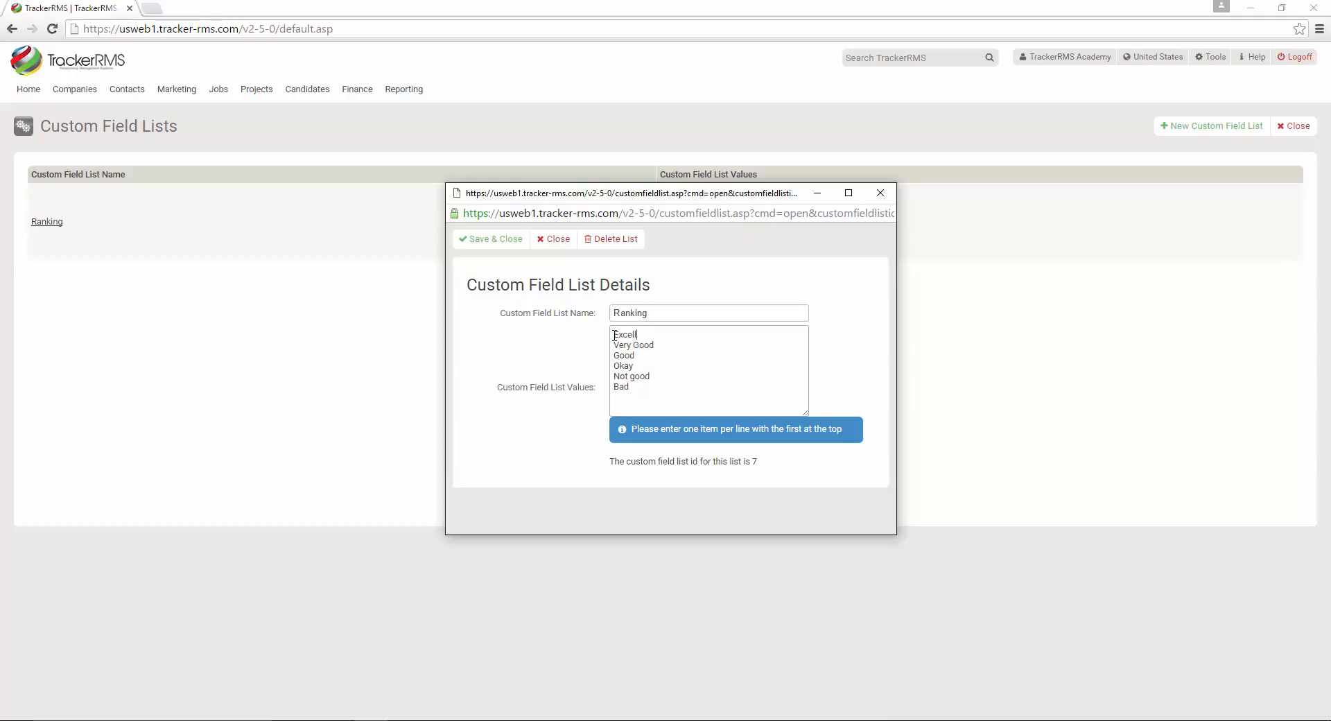
pyautogui.click(492, 239)
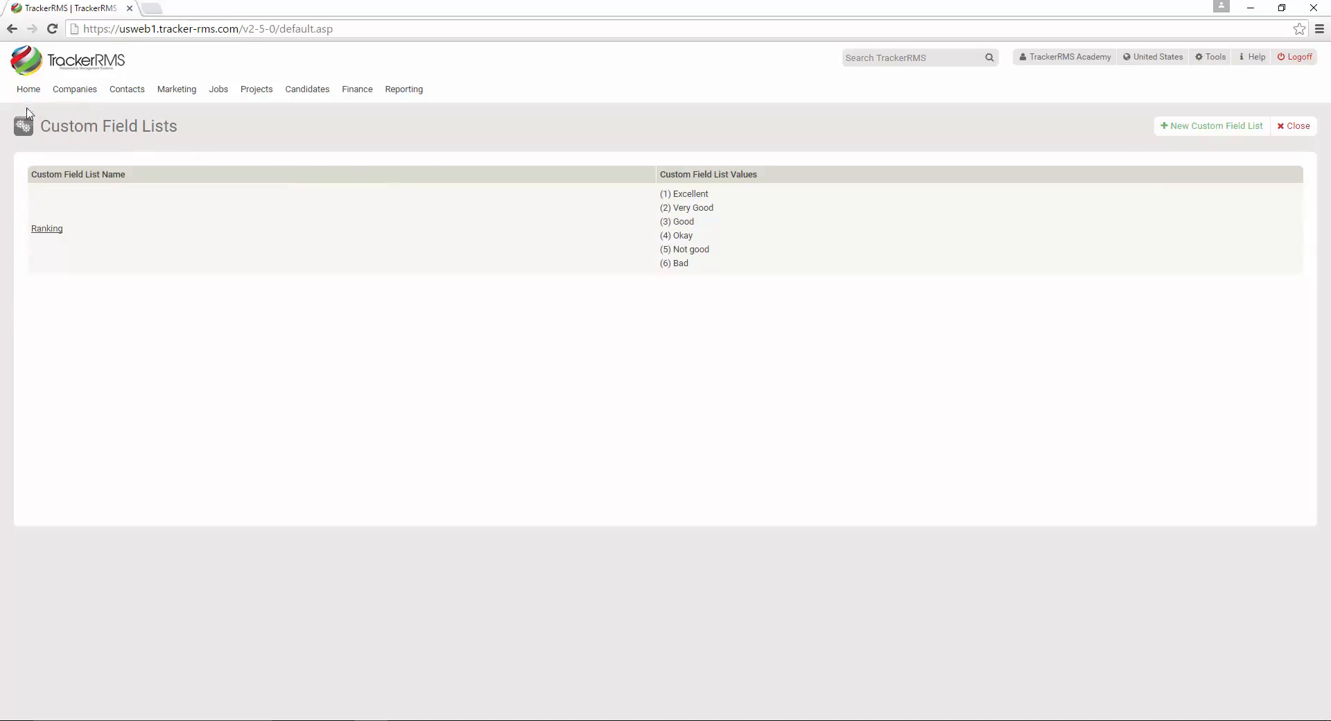
# Step: Reopen the Custom Field Lists page from the tools overview
pyautogui.click(1218, 62)
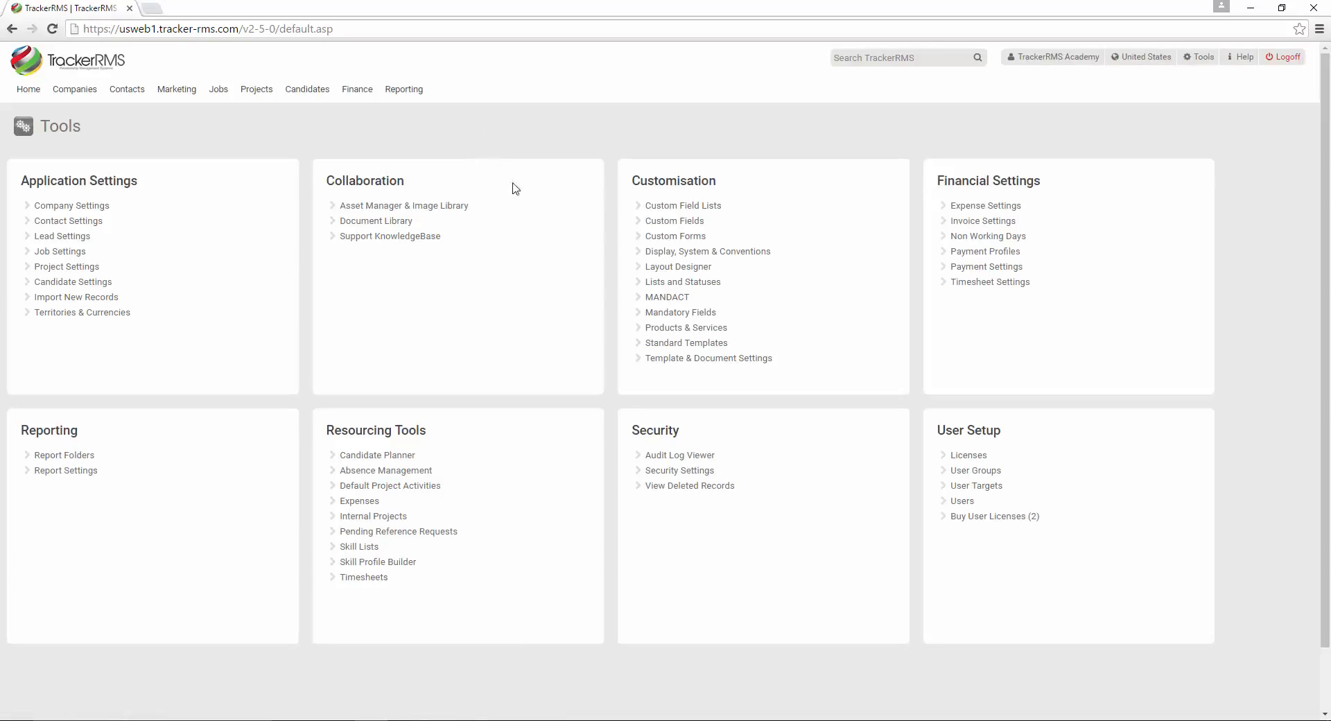
pyautogui.click(697, 212)
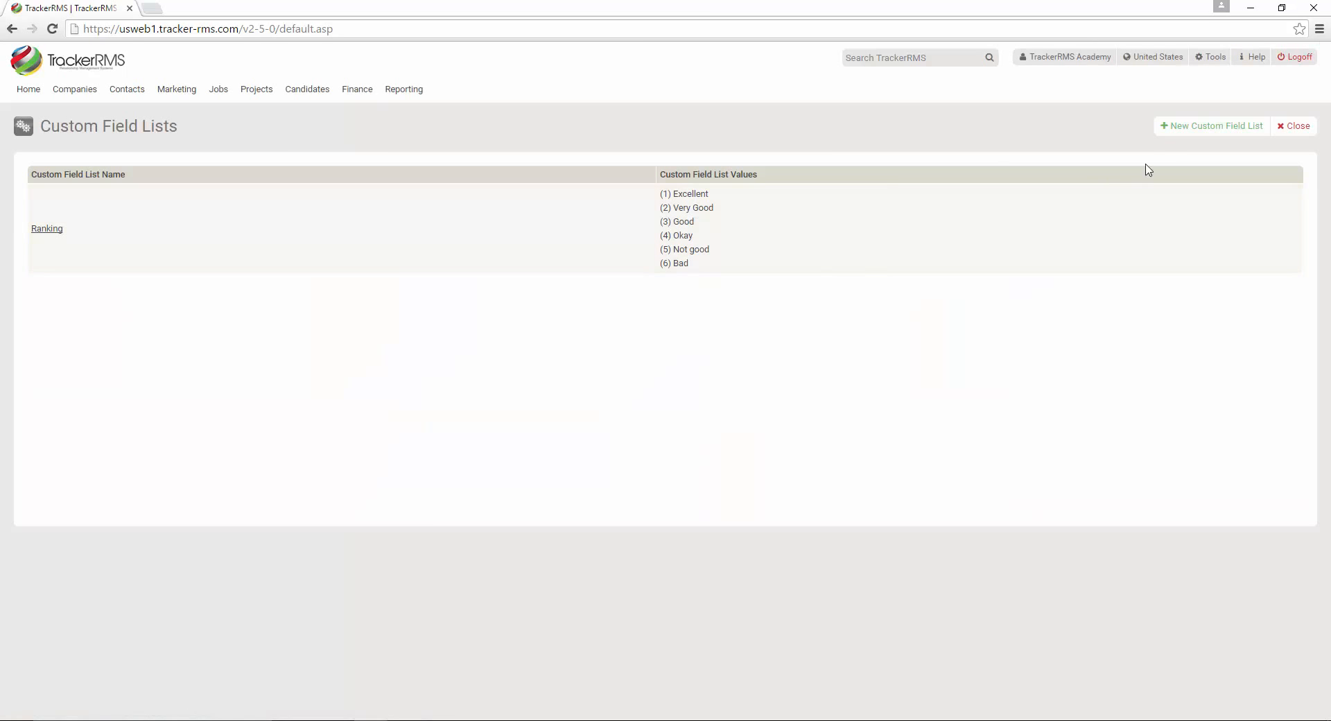
# Step: Create a custom field list named Competitors with the values Company A, Company B and Company C, save it and close the lists page
pyautogui.click(1212, 126)
pyautogui.click(699, 314)
pyautogui.write('Company C')
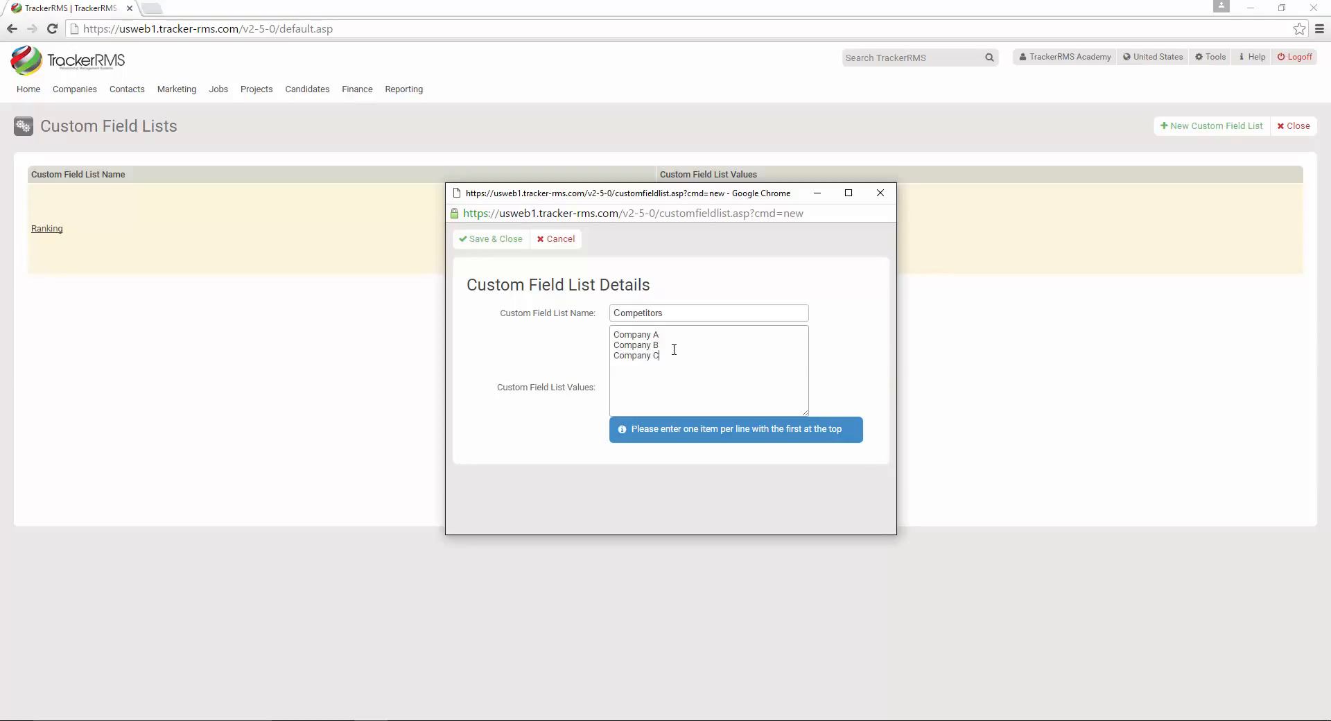
pyautogui.click(514, 243)
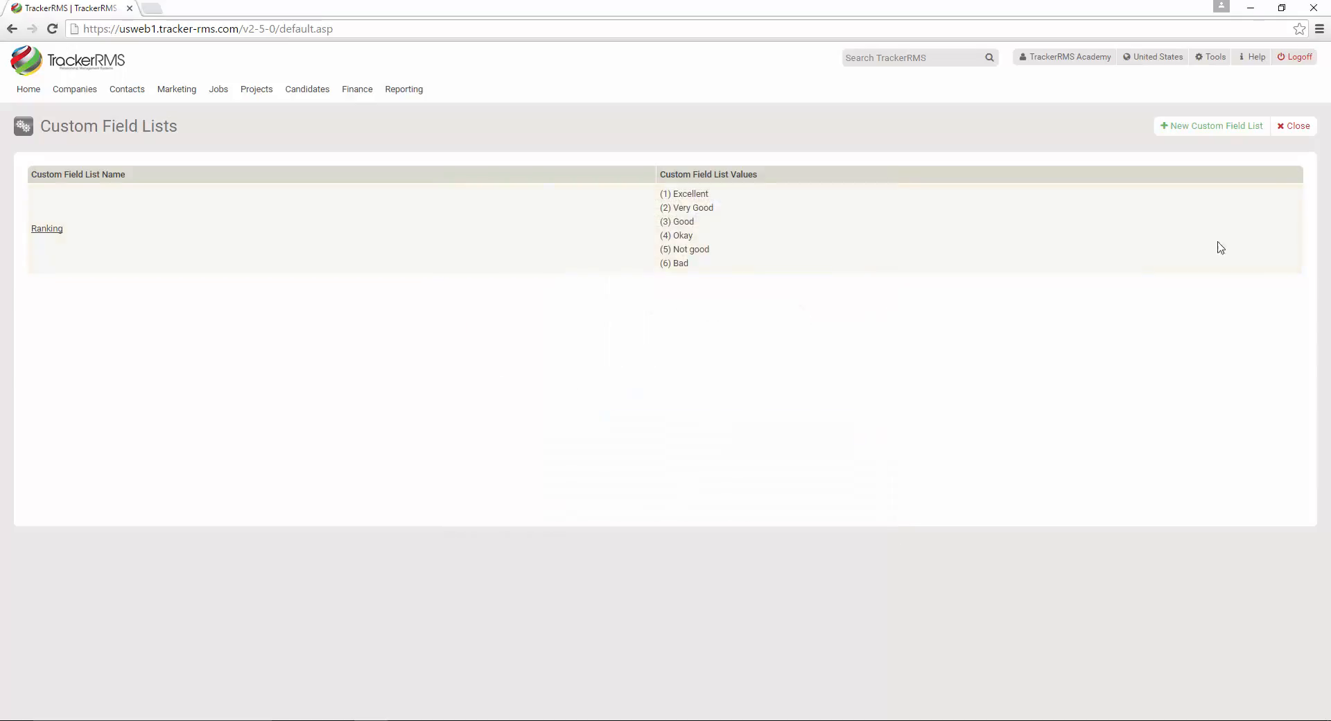
pyautogui.click(1281, 135)
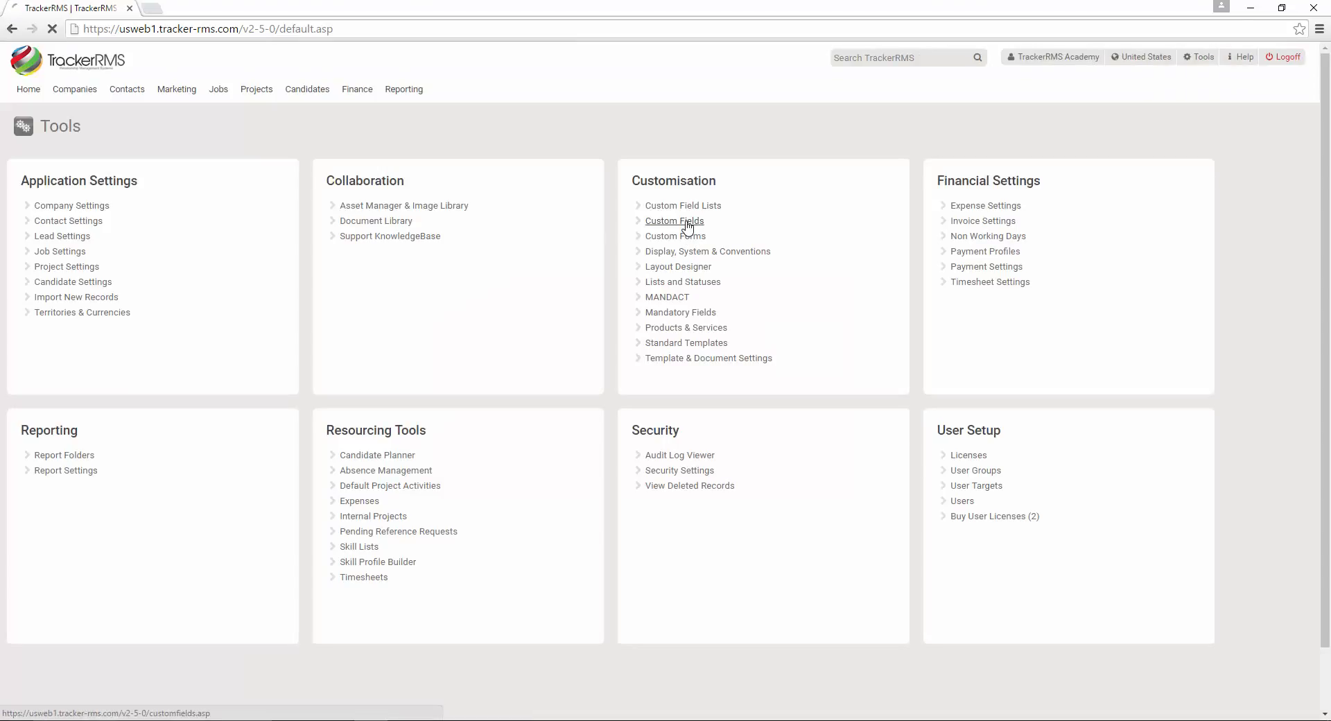
# Step: Start a new custom field named Competitors and associate it with Company records
pyautogui.click(687, 222)
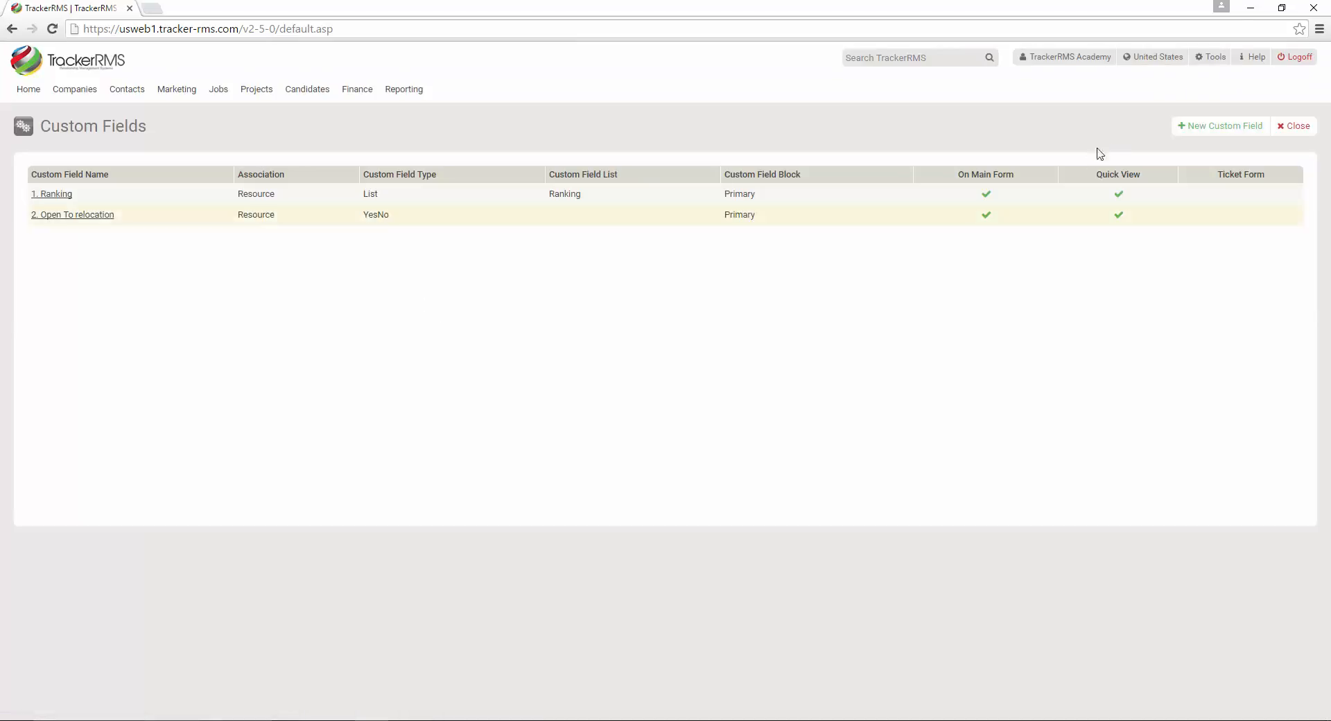
pyautogui.click(1217, 125)
pyautogui.click(743, 311)
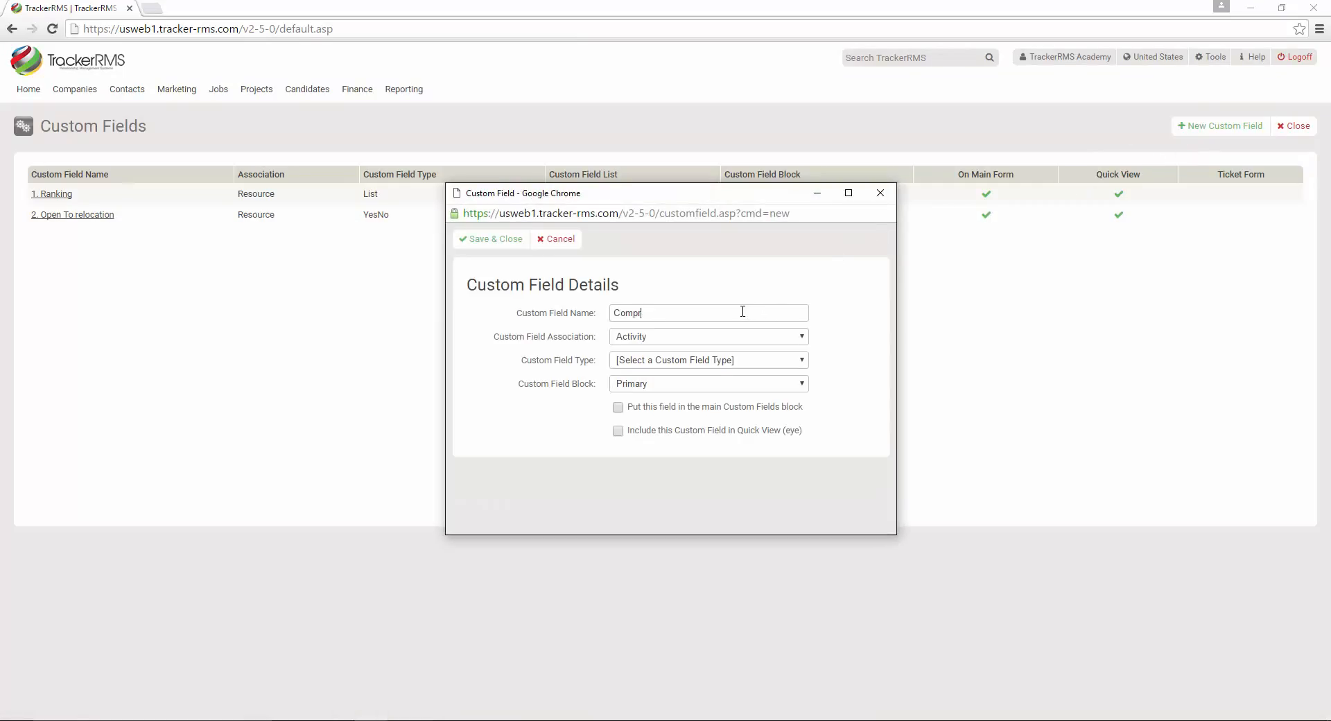
pyautogui.write('Competio')
pyautogui.click(631, 339)
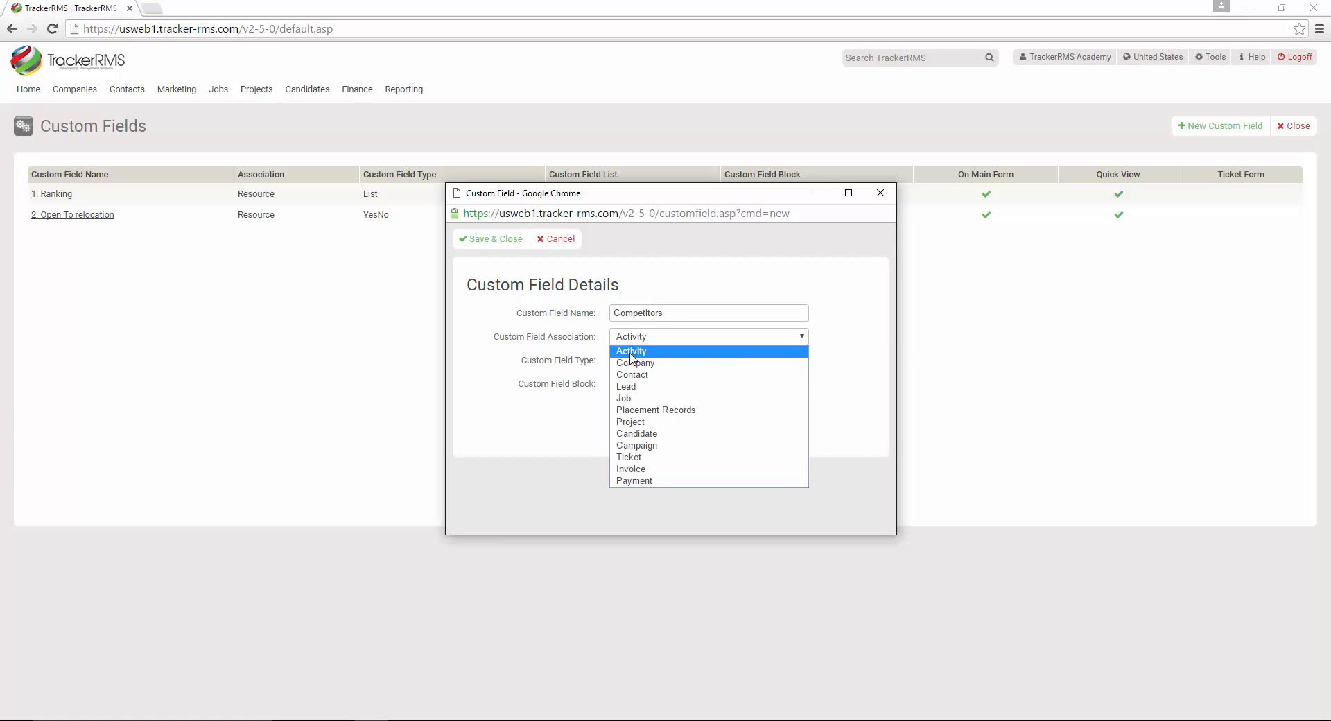
pyautogui.click(663, 363)
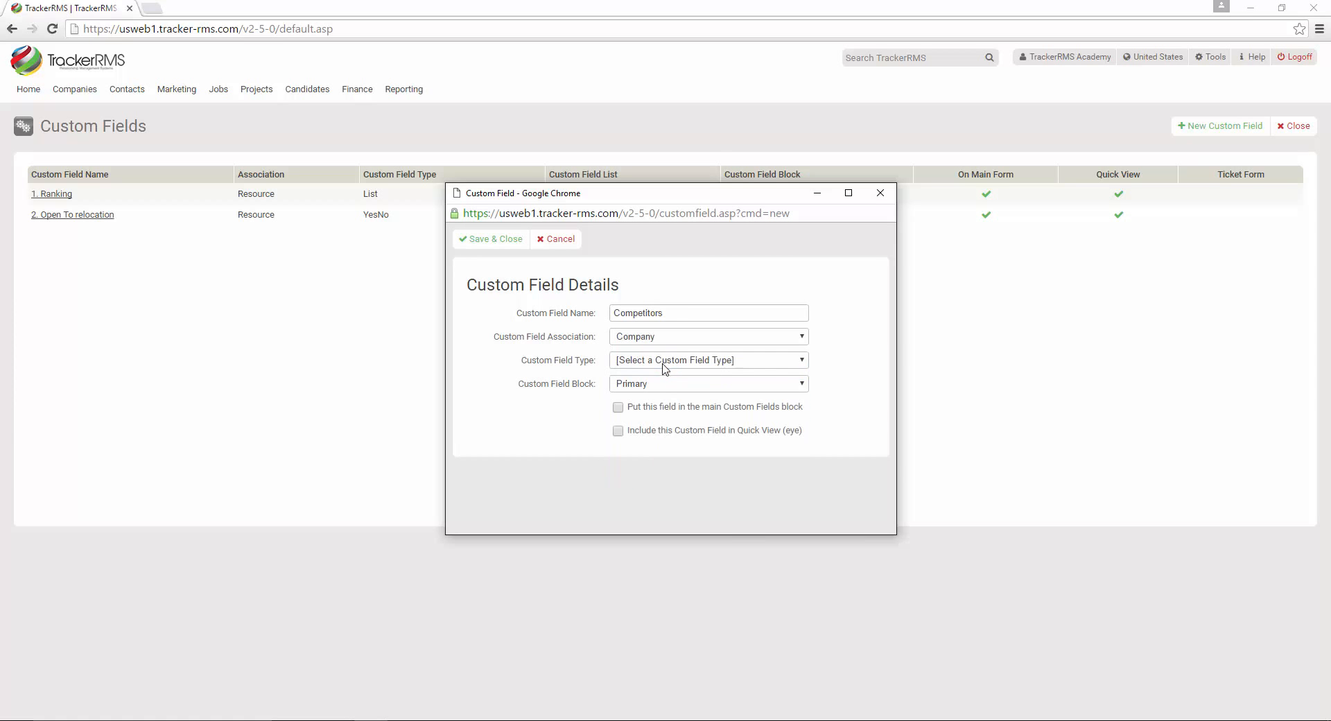
# Step: Make the Competitors field a Multi-List using the Competitors list, include it in the main Custom Fields block and Quick View, and save
pyautogui.click(662, 361)
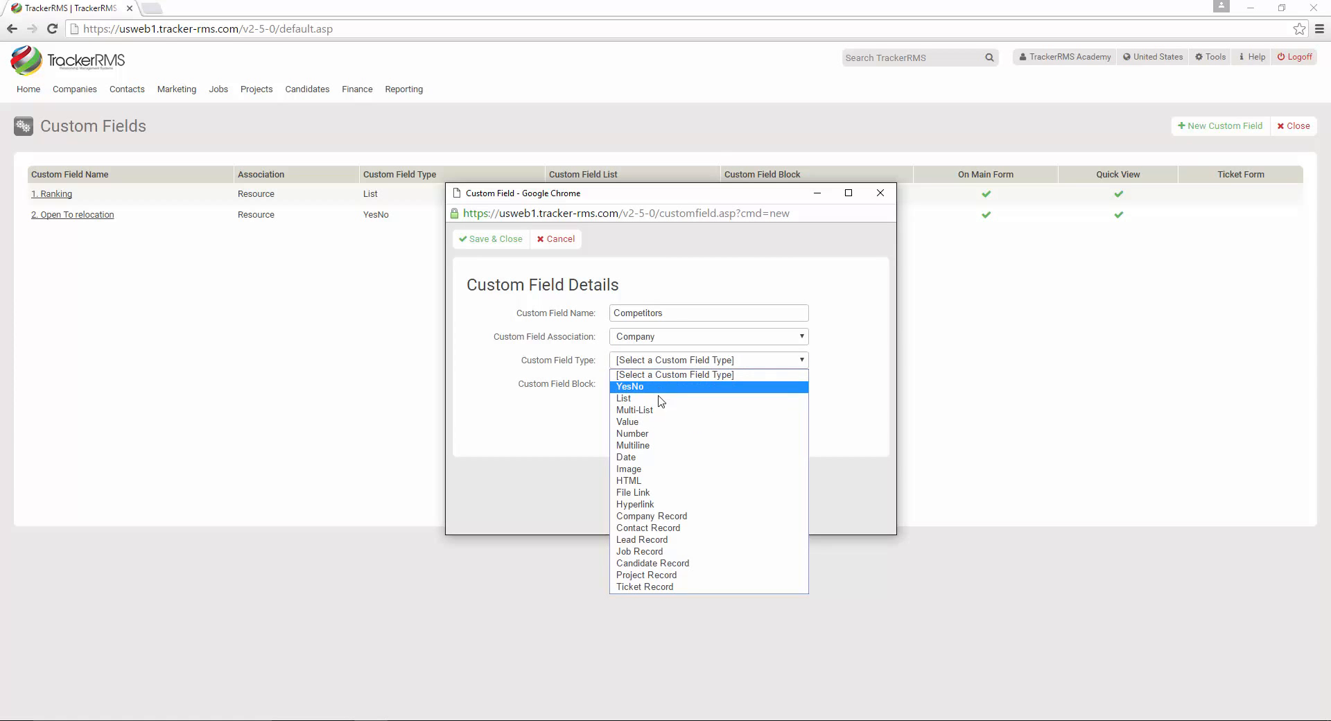
pyautogui.click(656, 410)
pyautogui.click(655, 386)
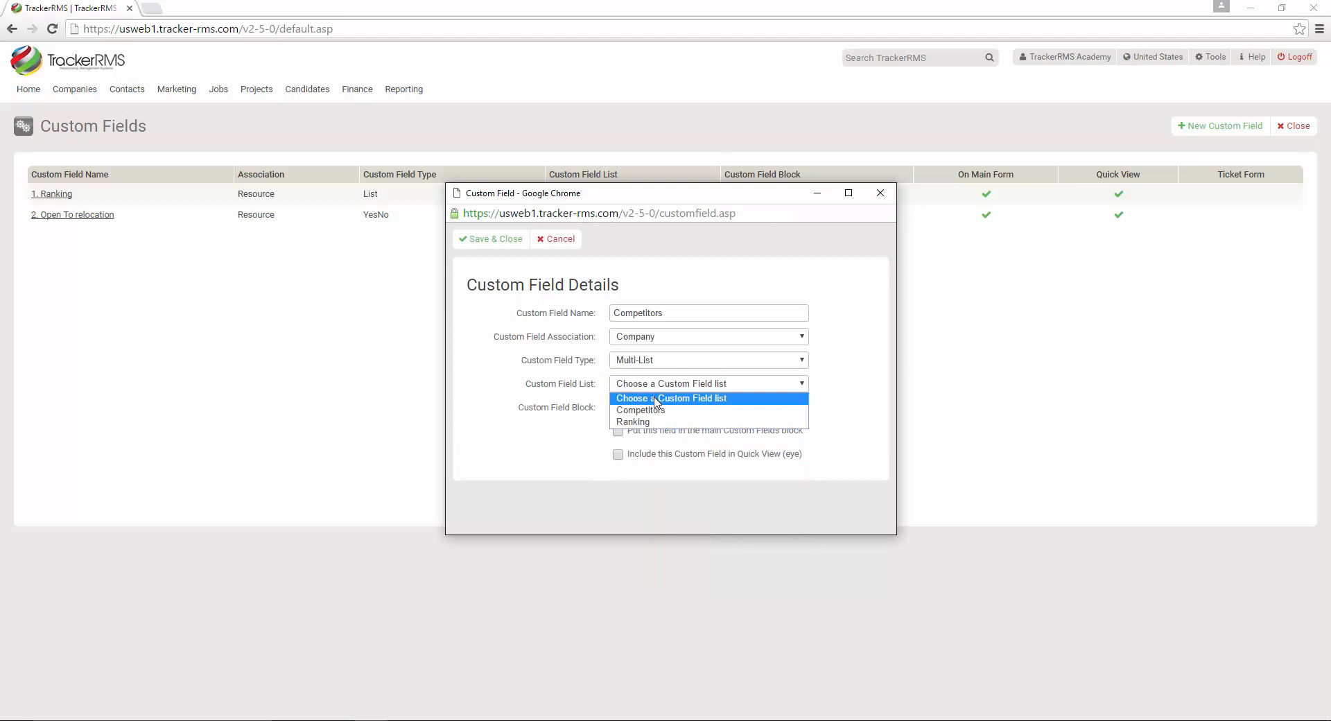
pyautogui.click(654, 411)
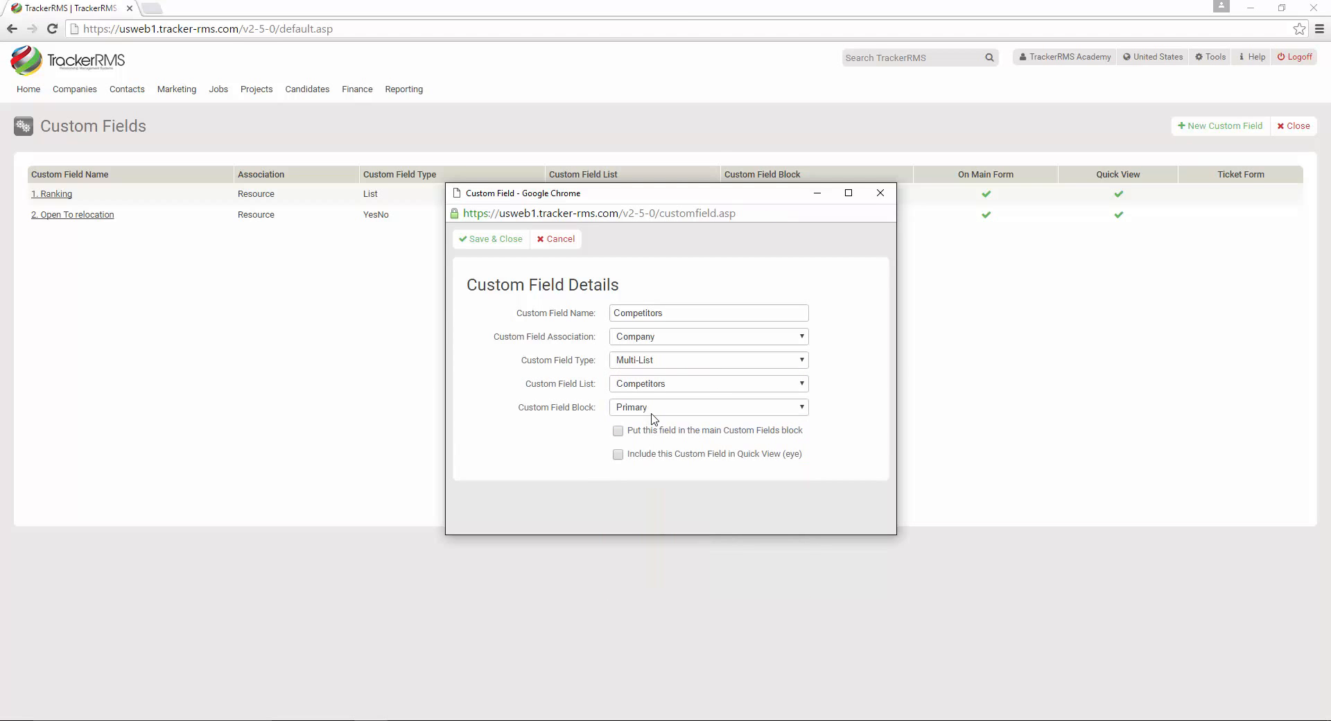
pyautogui.click(618, 431)
pyautogui.click(618, 454)
pyautogui.click(491, 243)
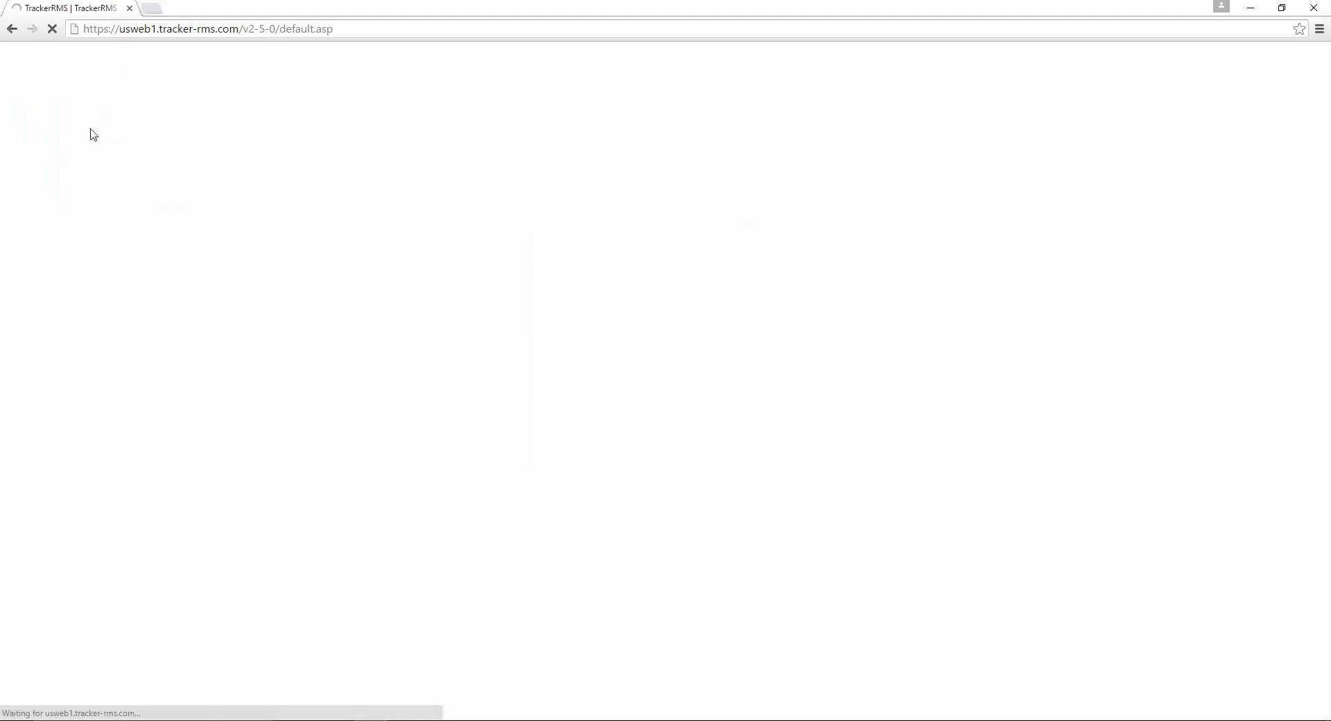
# Step: On the recently viewed Company A record, select Company A and Company C in the Competitors custom field
pyautogui.moveTo(80, 98)
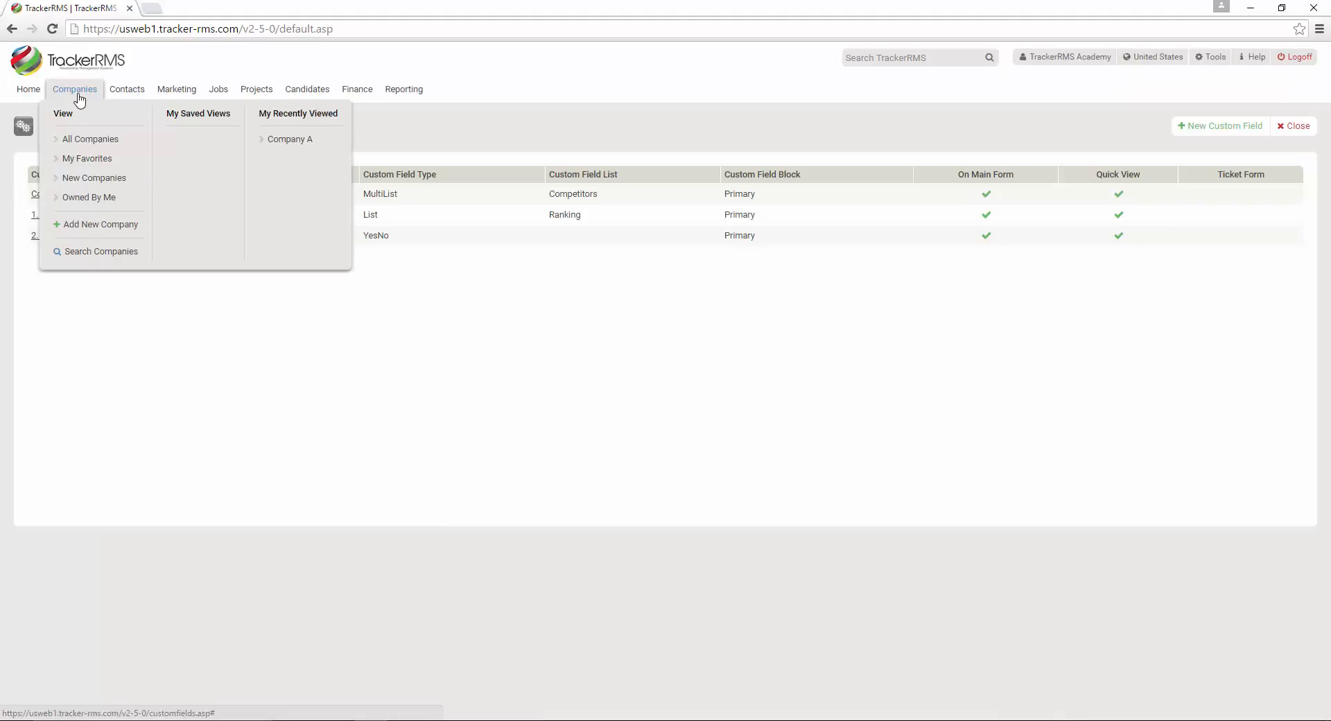
pyautogui.click(285, 141)
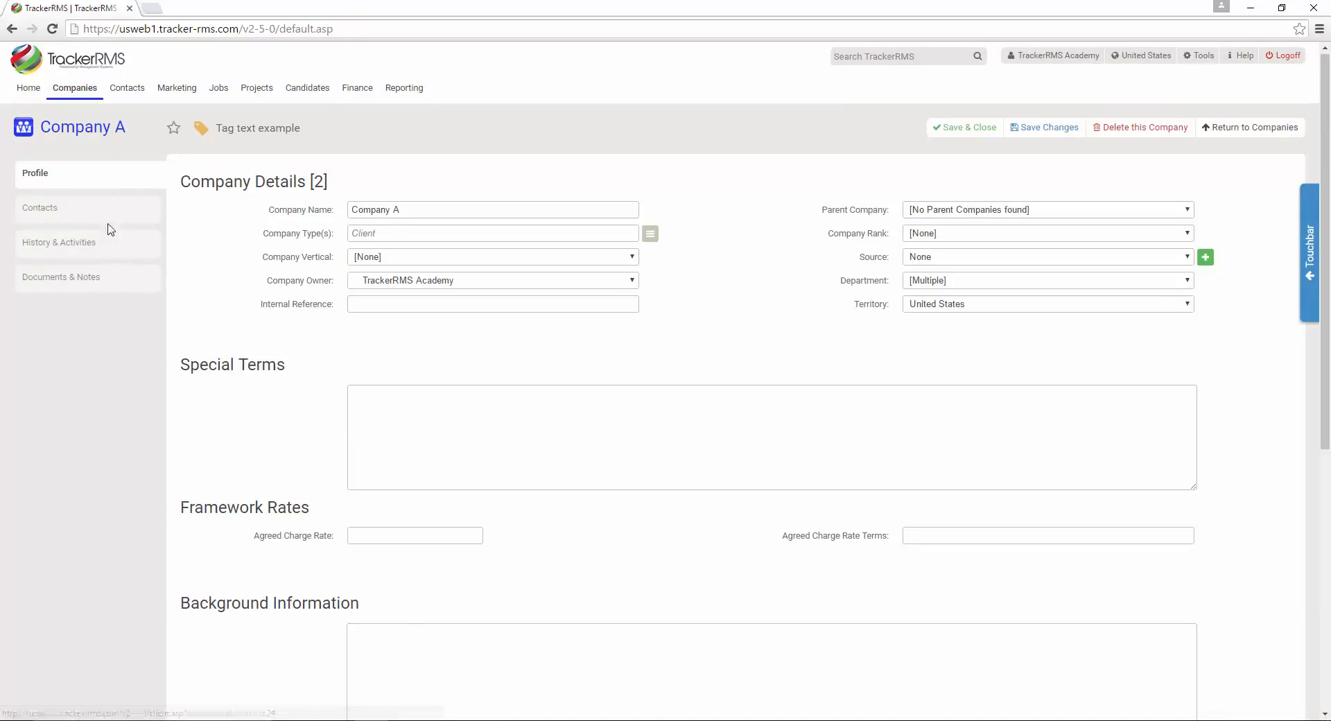
pyautogui.scroll(-5, 111, 229)
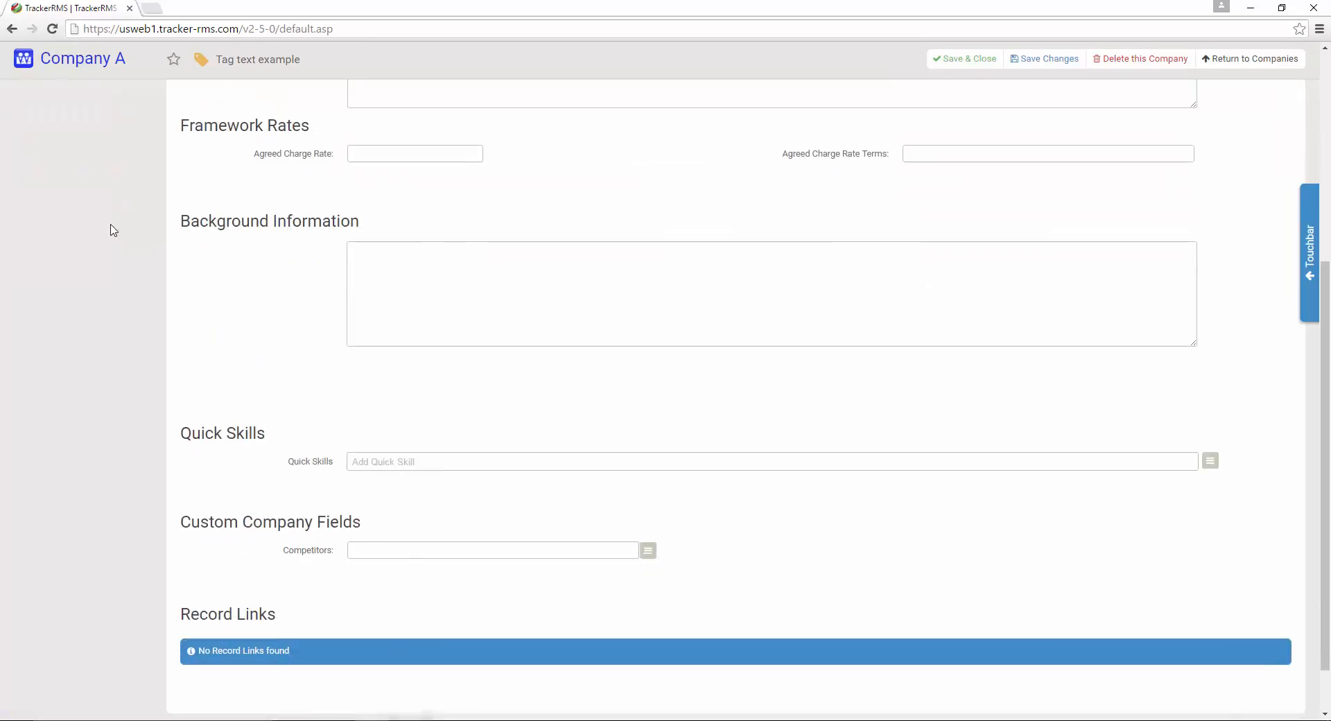
pyautogui.click(649, 553)
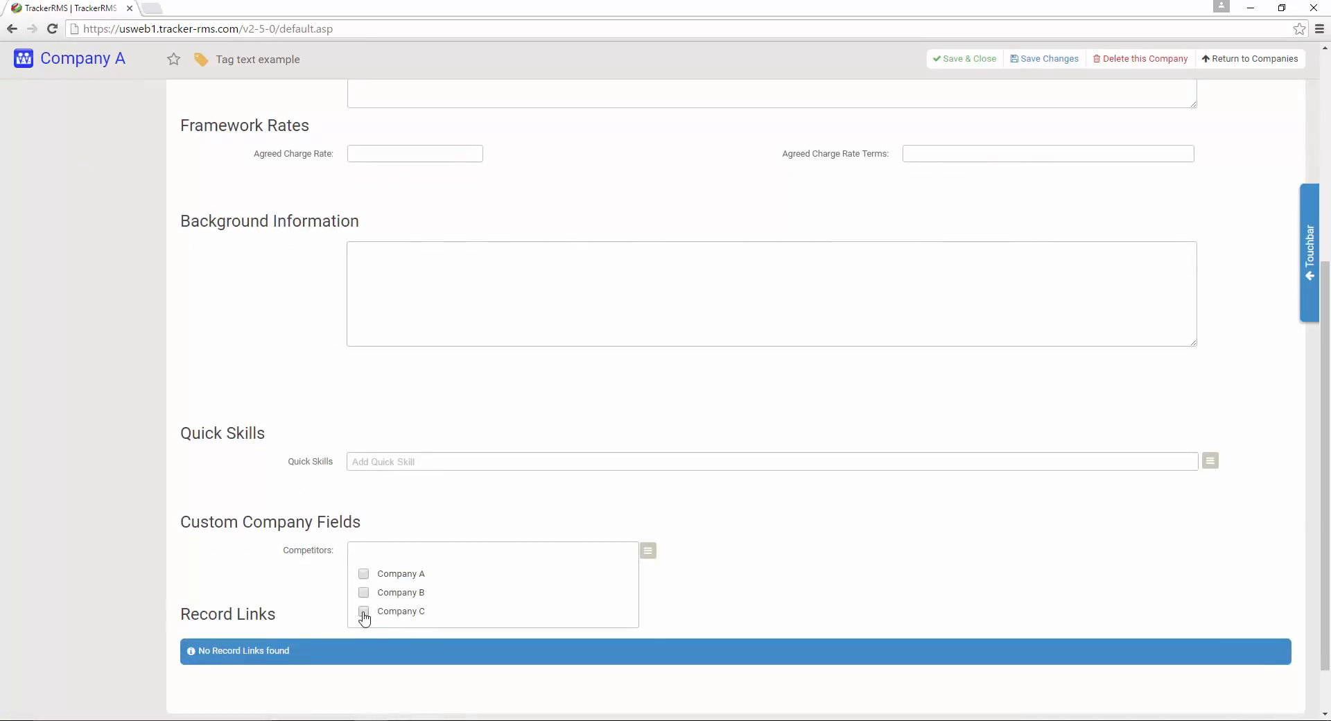
pyautogui.click(364, 612)
pyautogui.click(364, 574)
pyautogui.click(648, 552)
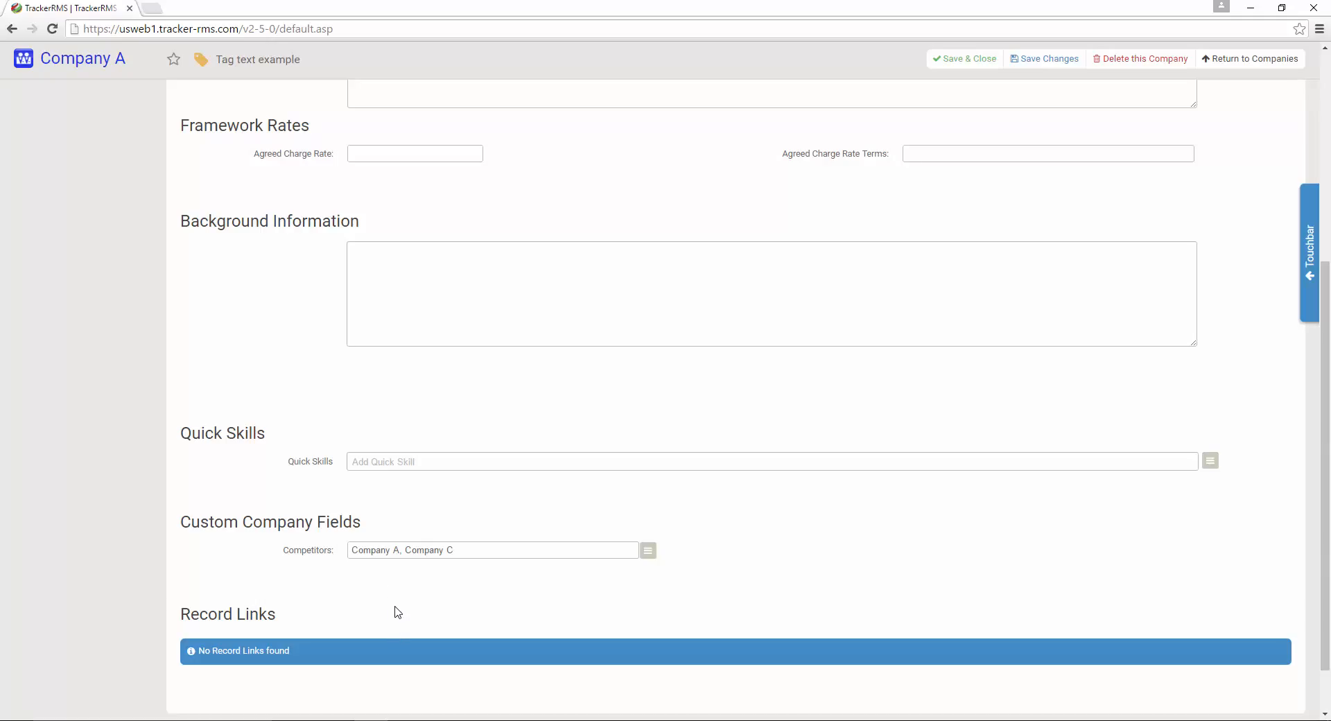
# Step: Add New Company between Company B and Company C in the Competitors custom field list and save the list
pyautogui.scroll(6, 793, 407)
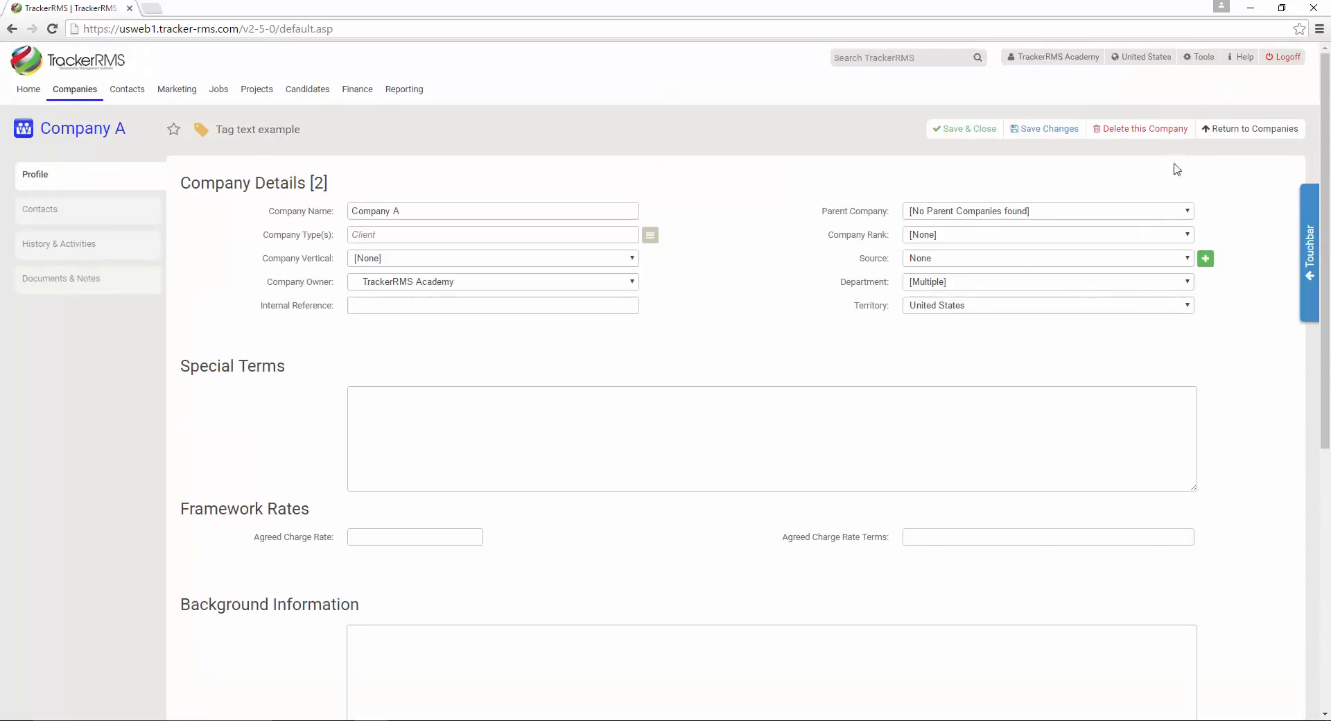
pyautogui.click(1199, 57)
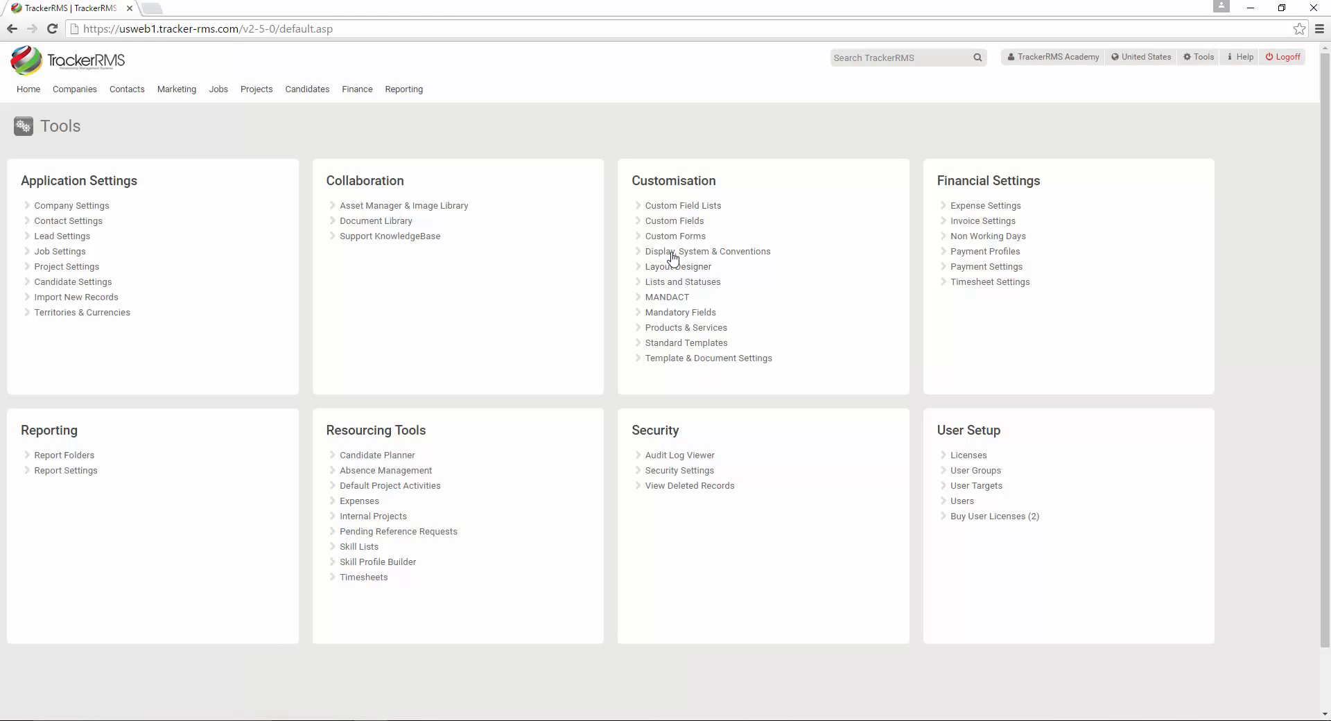
pyautogui.click(684, 205)
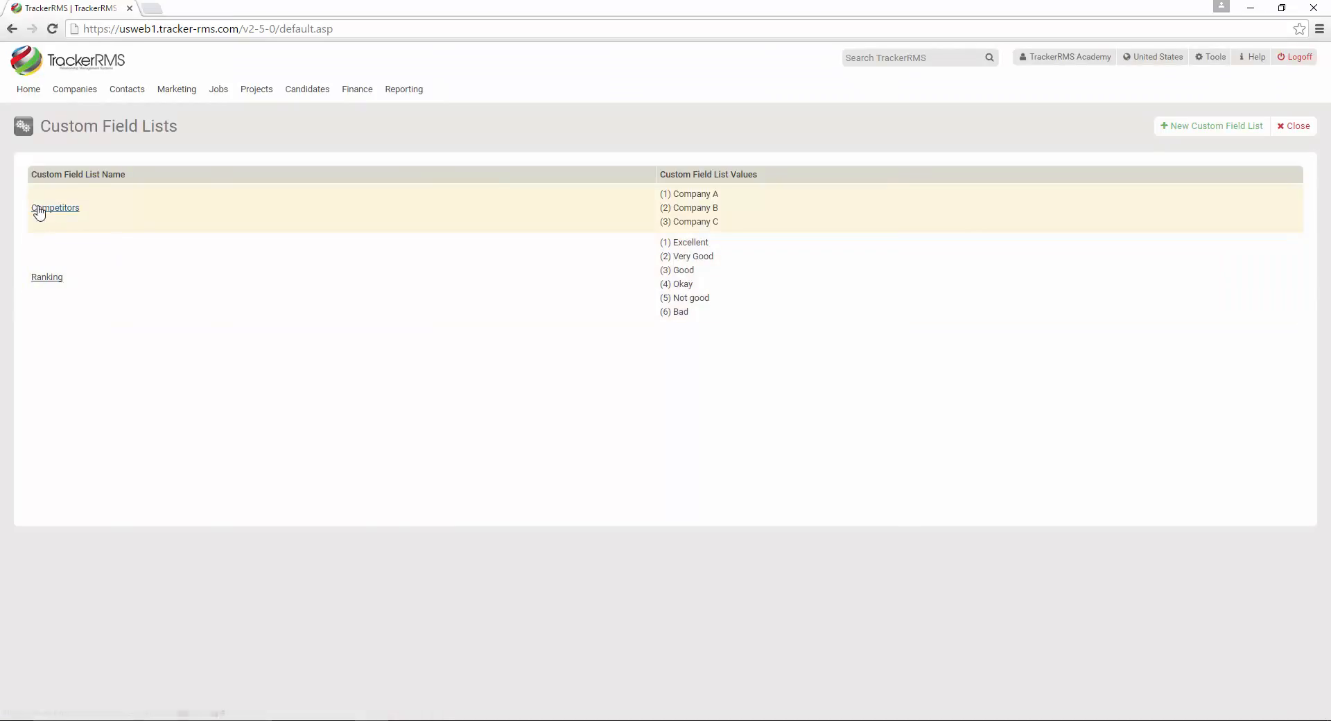
pyautogui.click(39, 209)
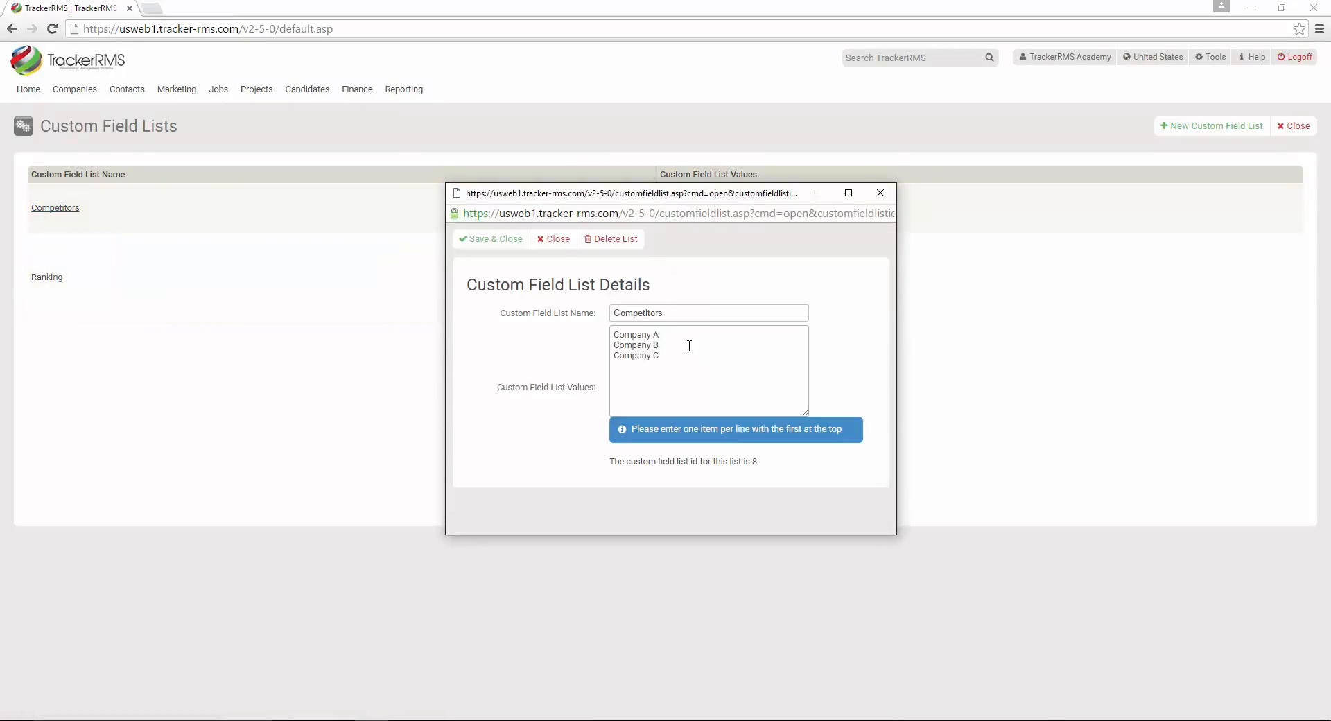
pyautogui.click(689, 346)
pyautogui.press('Return')
pyautogui.write('New Comp')
pyautogui.click(489, 238)
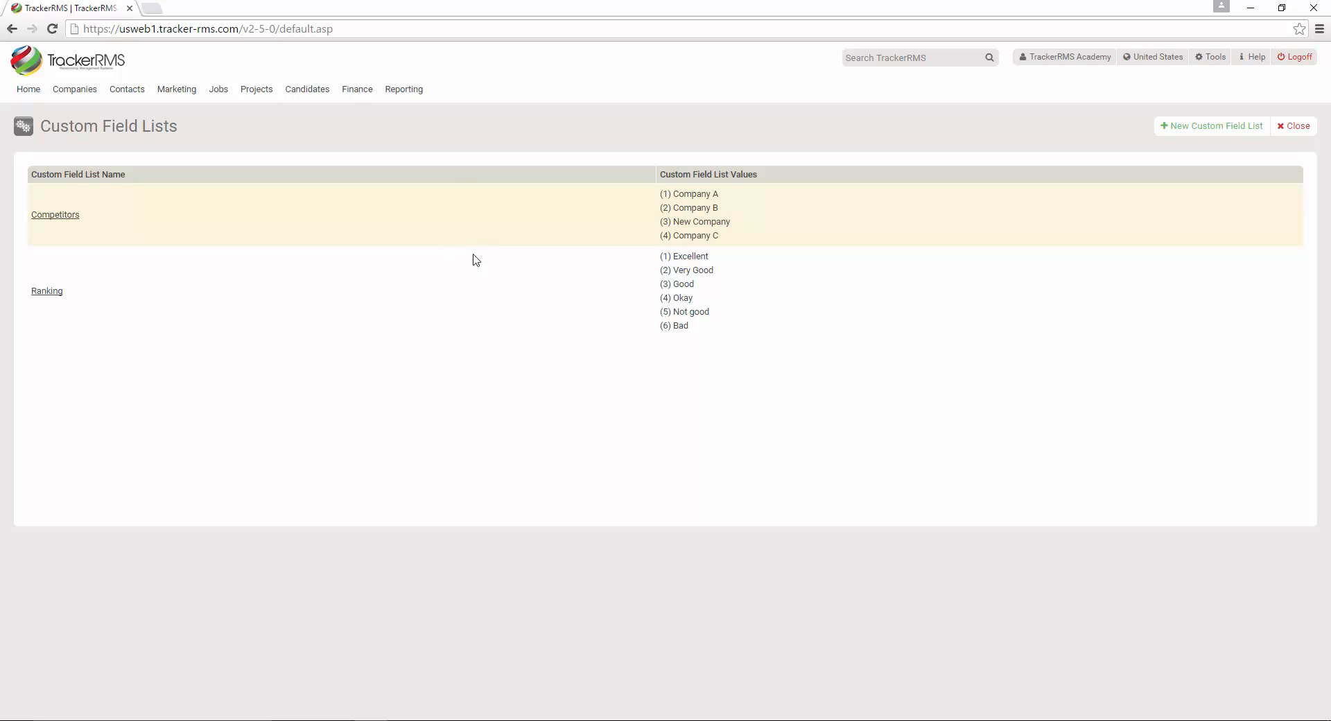
# Step: Open the Layout Designer and load the Candidate record screen of the Recruiter Layout
pyautogui.click(1206, 64)
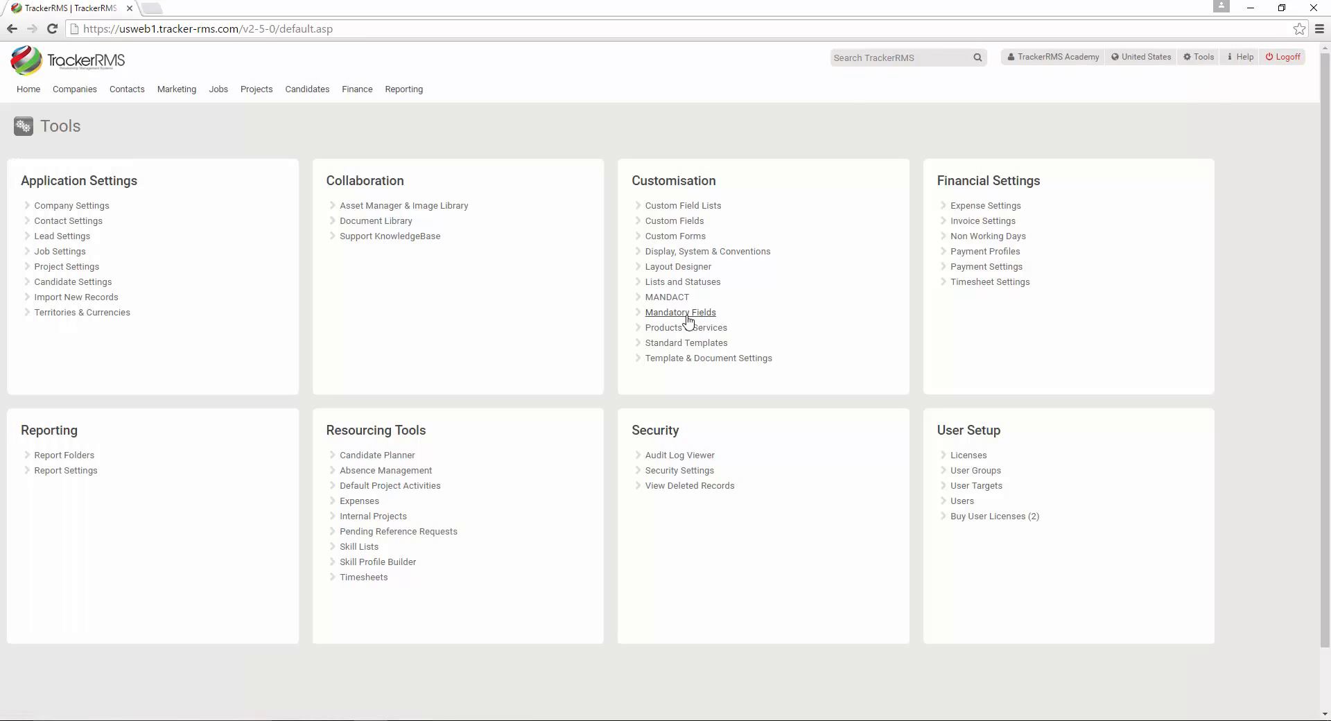
pyautogui.click(683, 269)
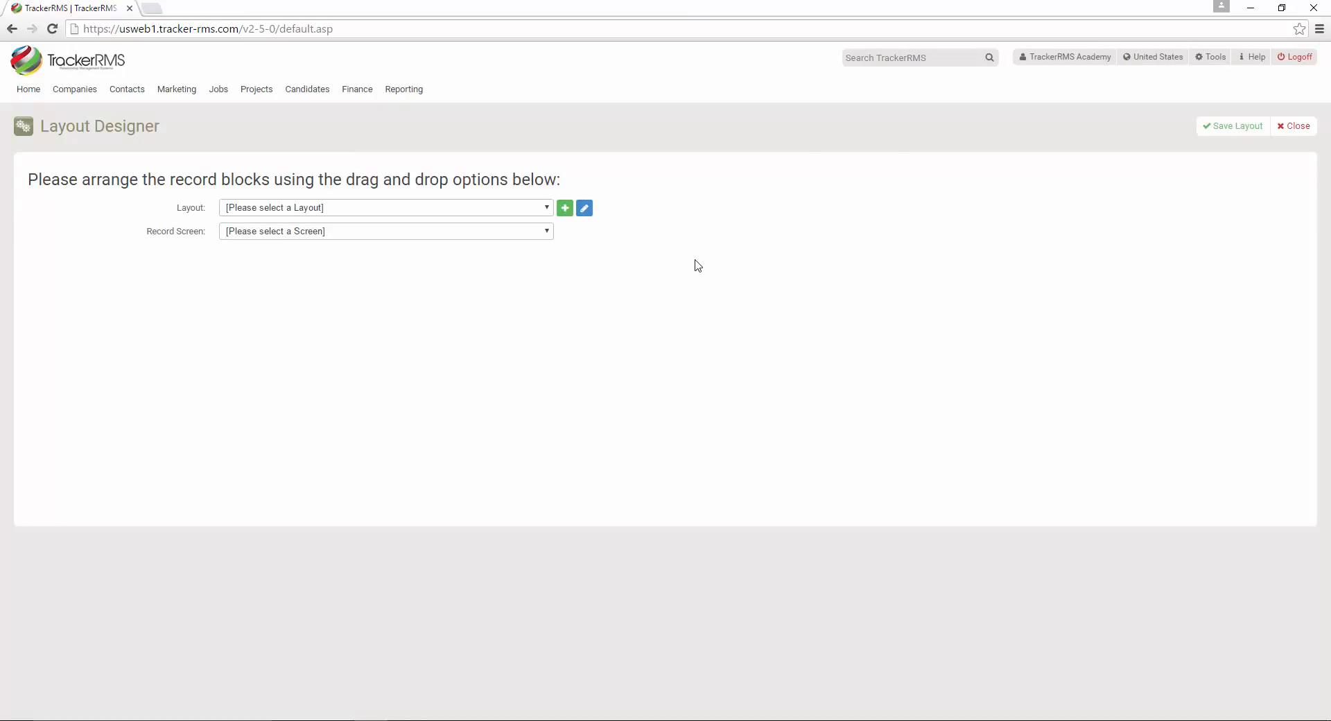
pyautogui.click(513, 212)
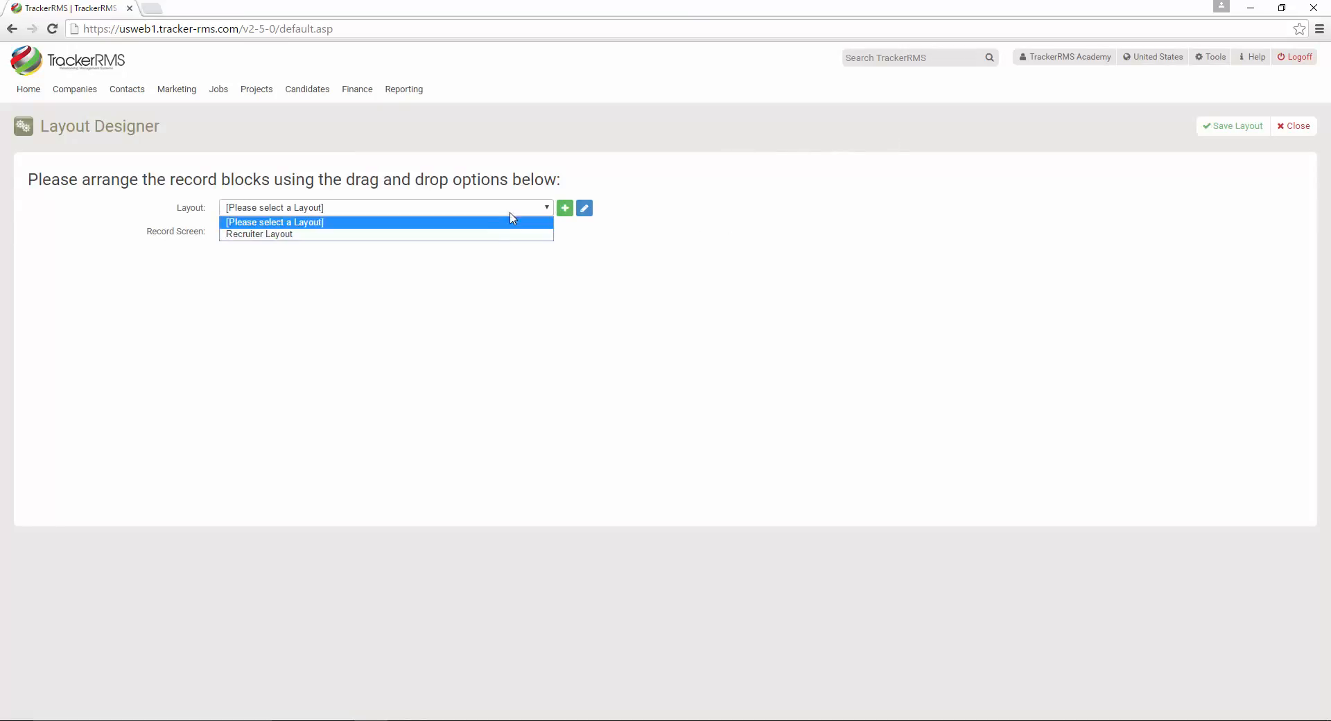
pyautogui.click(479, 235)
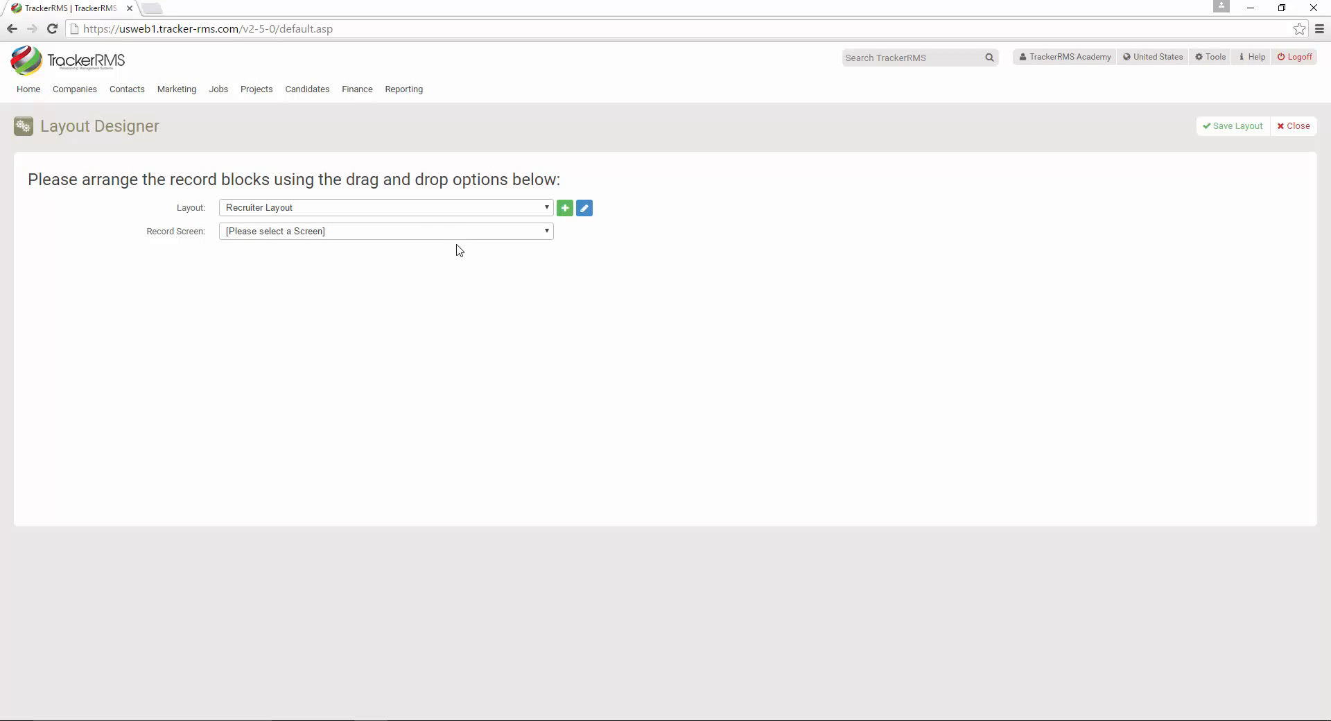
pyautogui.click(409, 233)
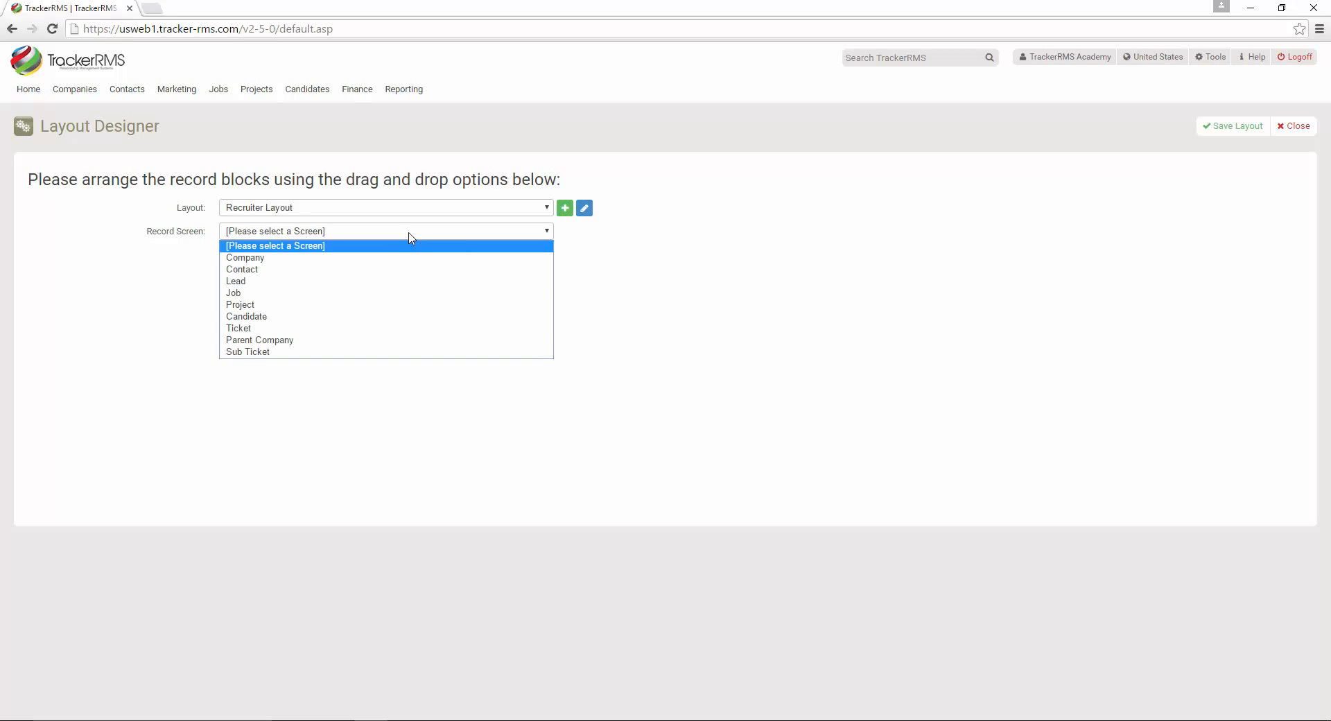
pyautogui.click(382, 319)
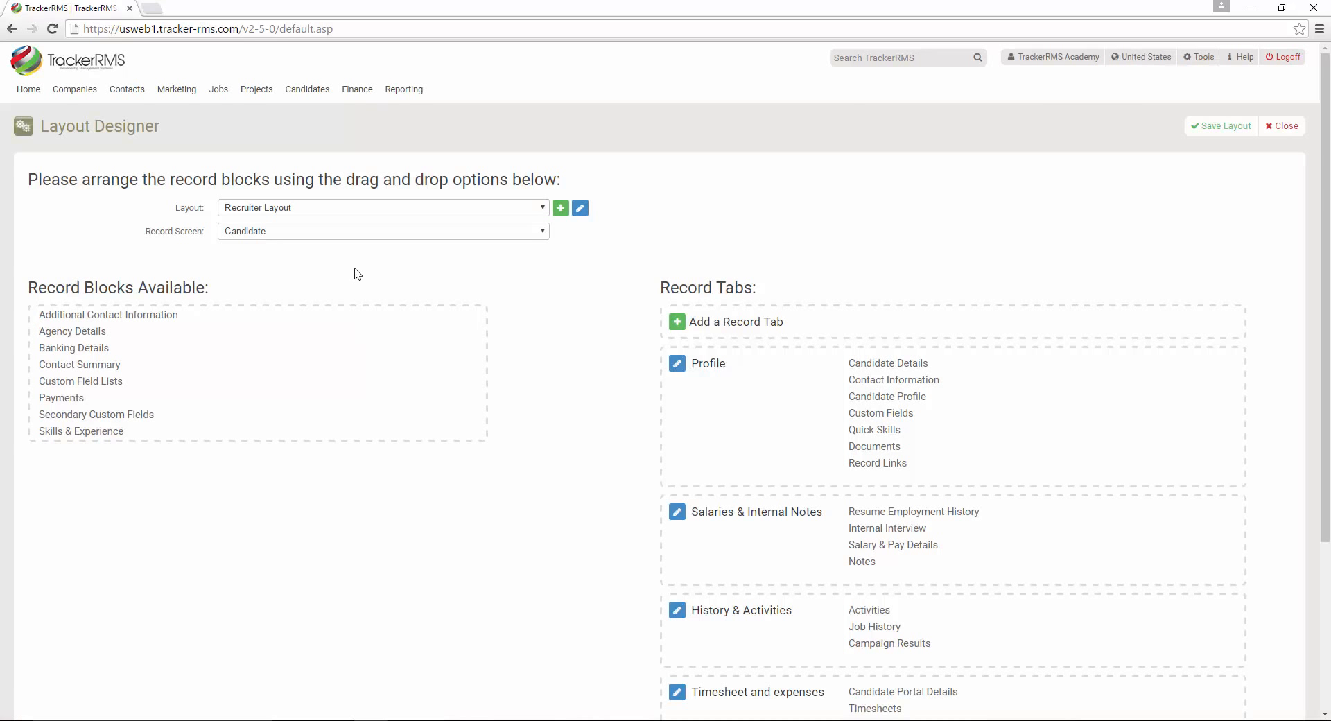
# Step: Move the Notes block from the Salaries & Internal Notes tab to the History & Activities tab, directly below Activities
pyautogui.scroll(-4, 361, 275)
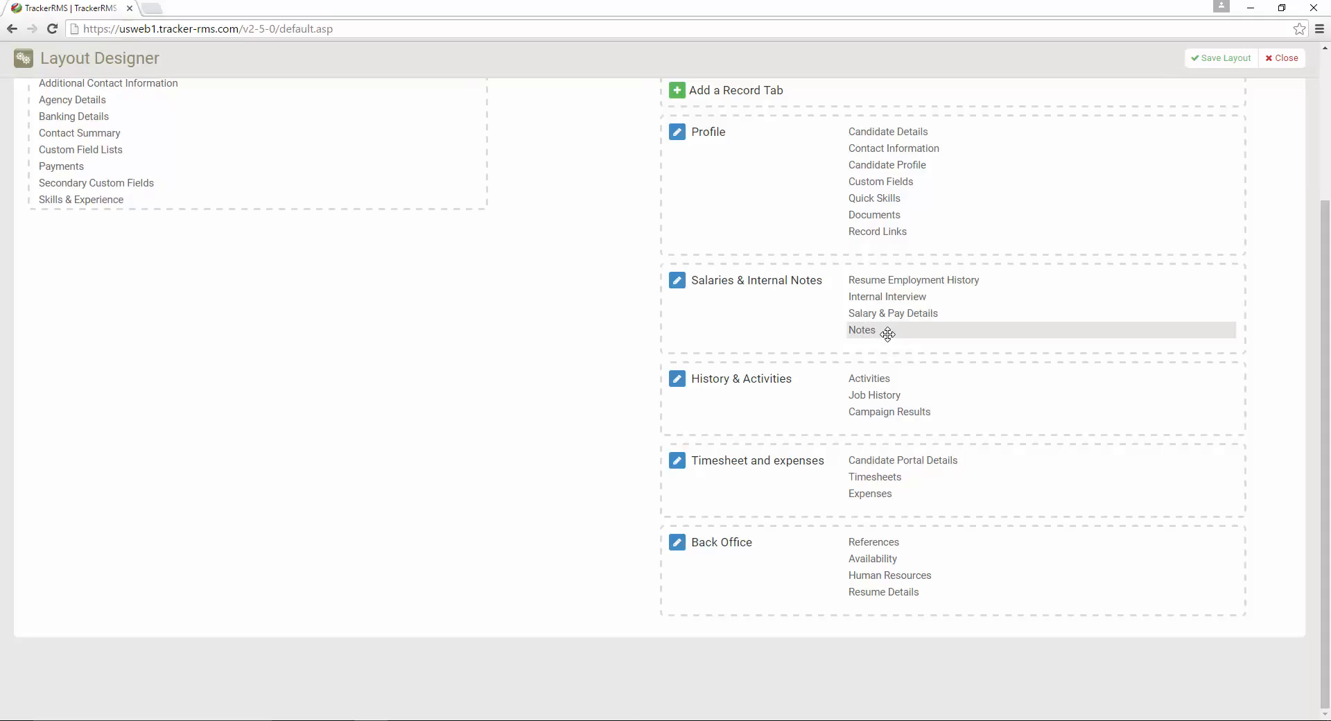
pyautogui.scroll(1, 887, 333)
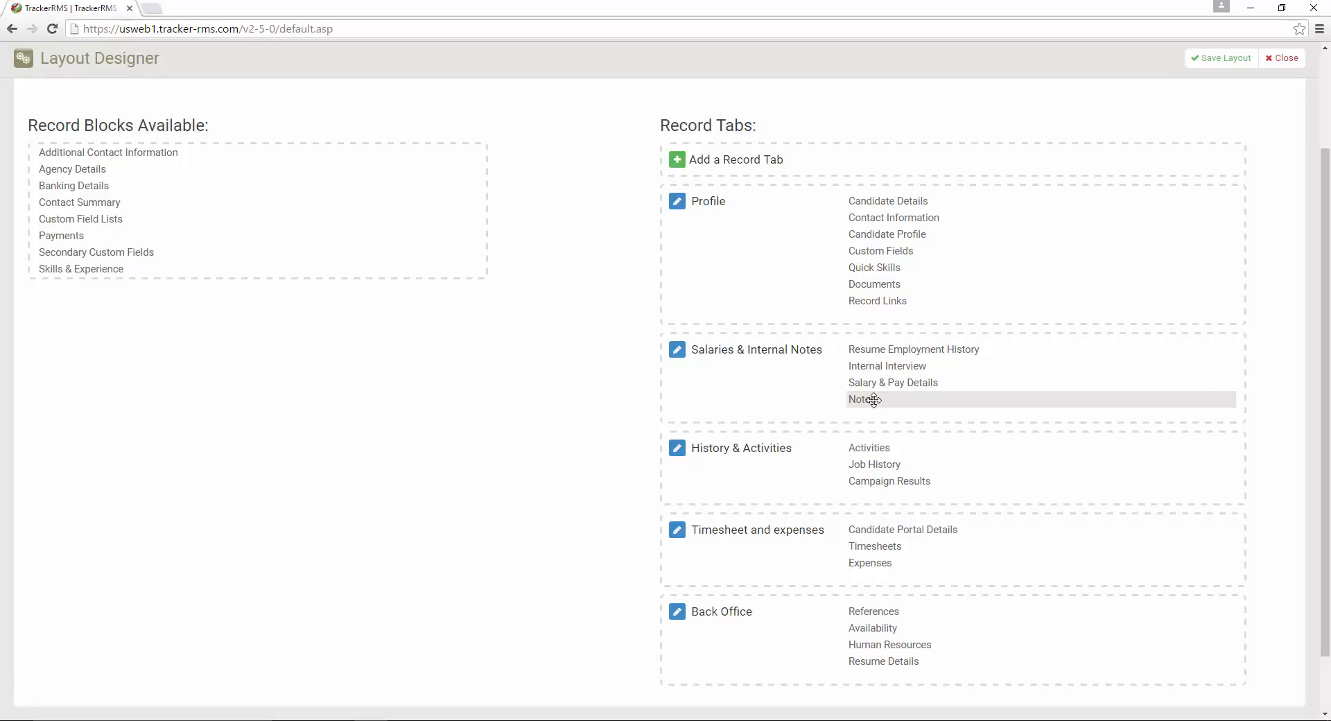
pyautogui.moveTo(874, 400); pyautogui.dragTo(880, 462)
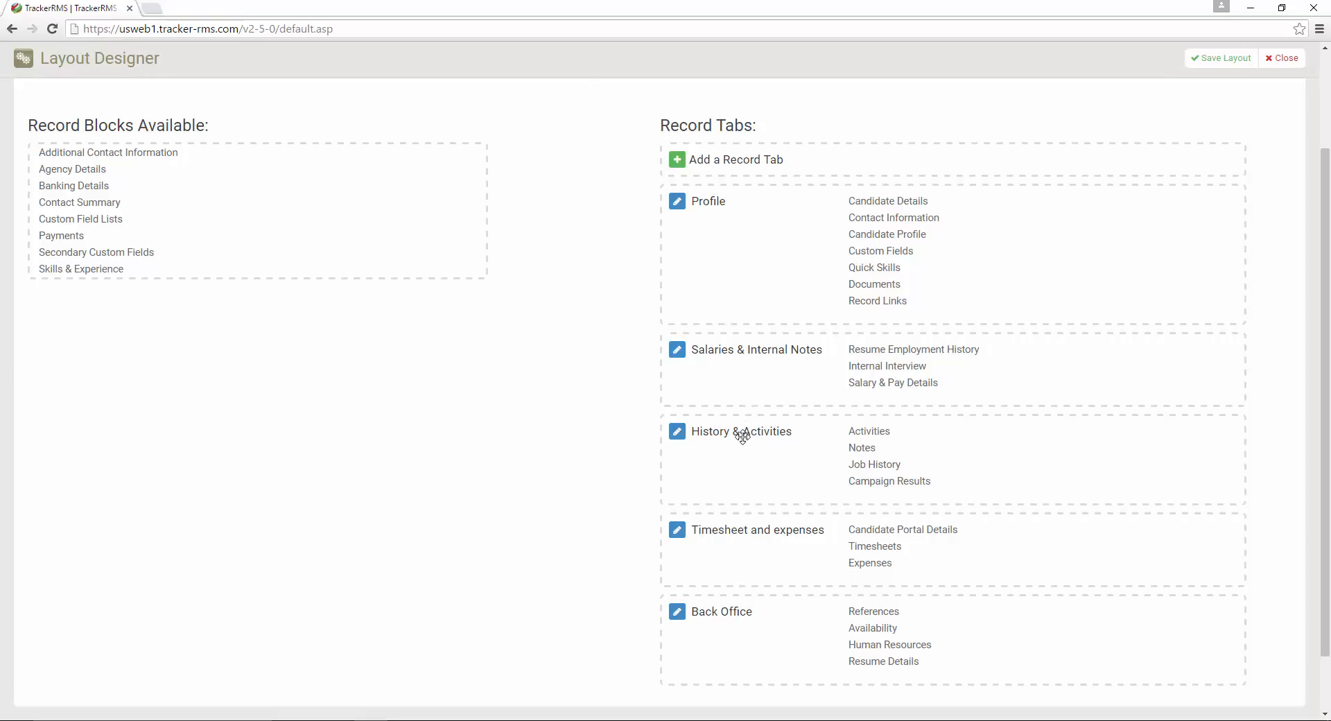
# Step: Move the History & Activities record tab above Salaries & Internal Notes and save the layout
pyautogui.moveTo(742, 435); pyautogui.dragTo(725, 371)
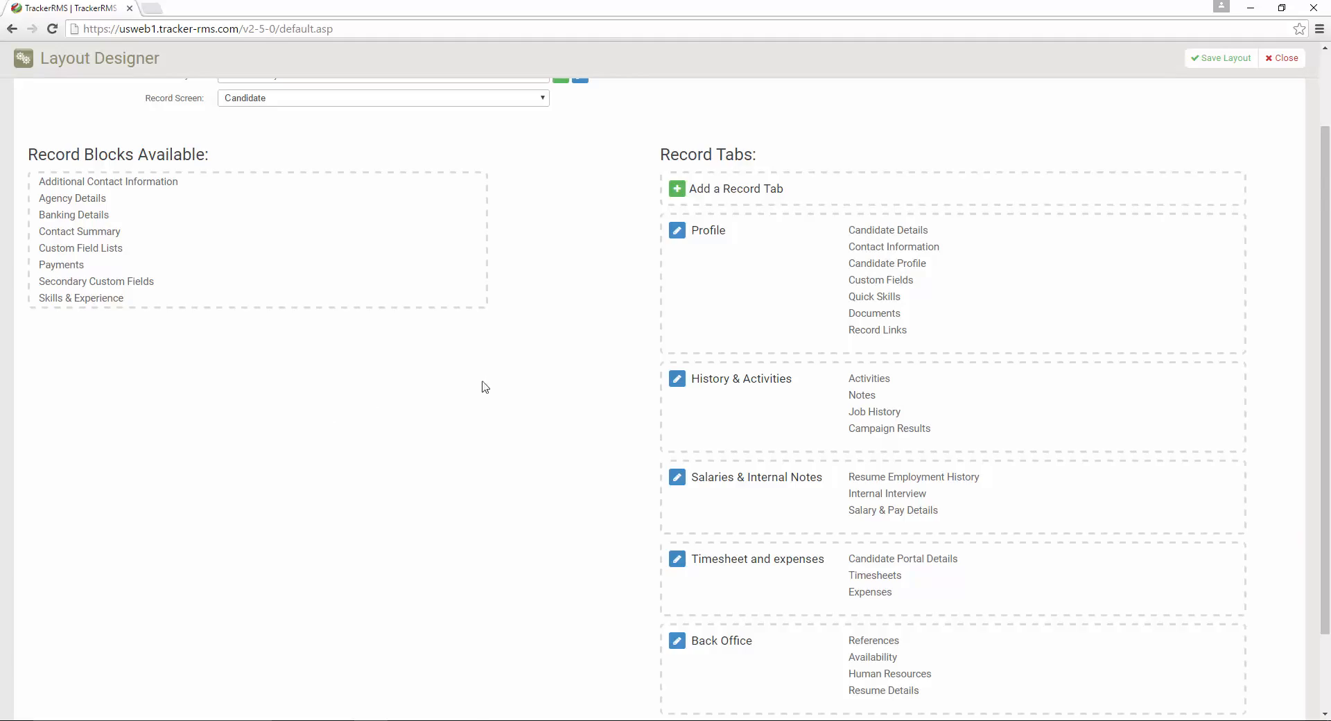
pyautogui.scroll(-2, 615, 351)
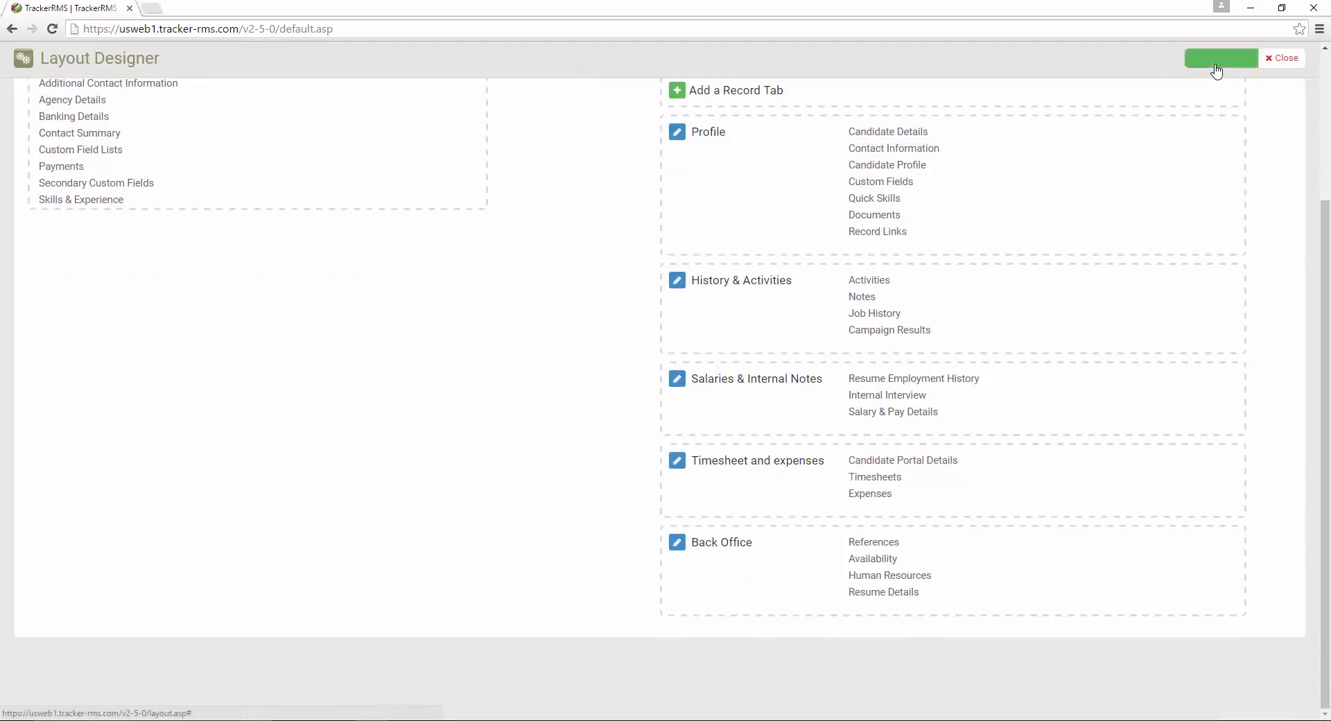
pyautogui.click(1215, 64)
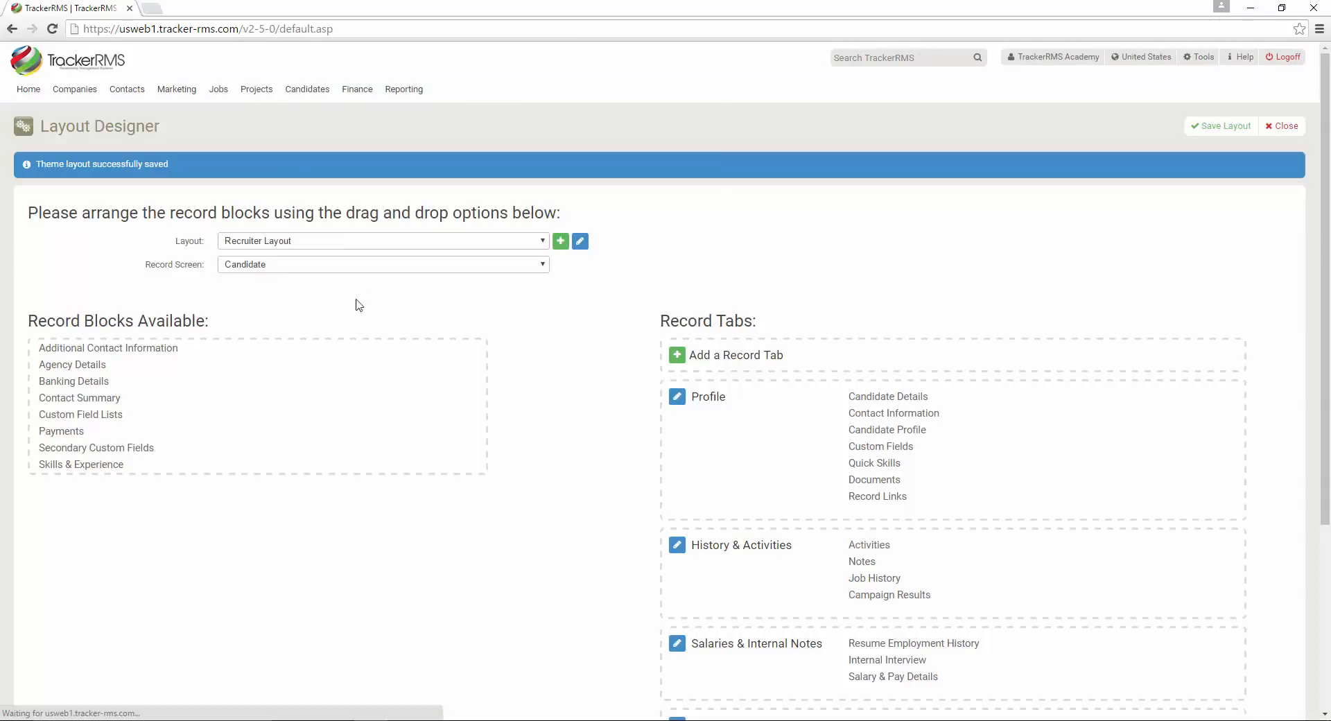
# Step: Open the first recently viewed candidate and review the rearranged History & Activities and Profile tabs on the record
pyautogui.moveTo(302, 93)
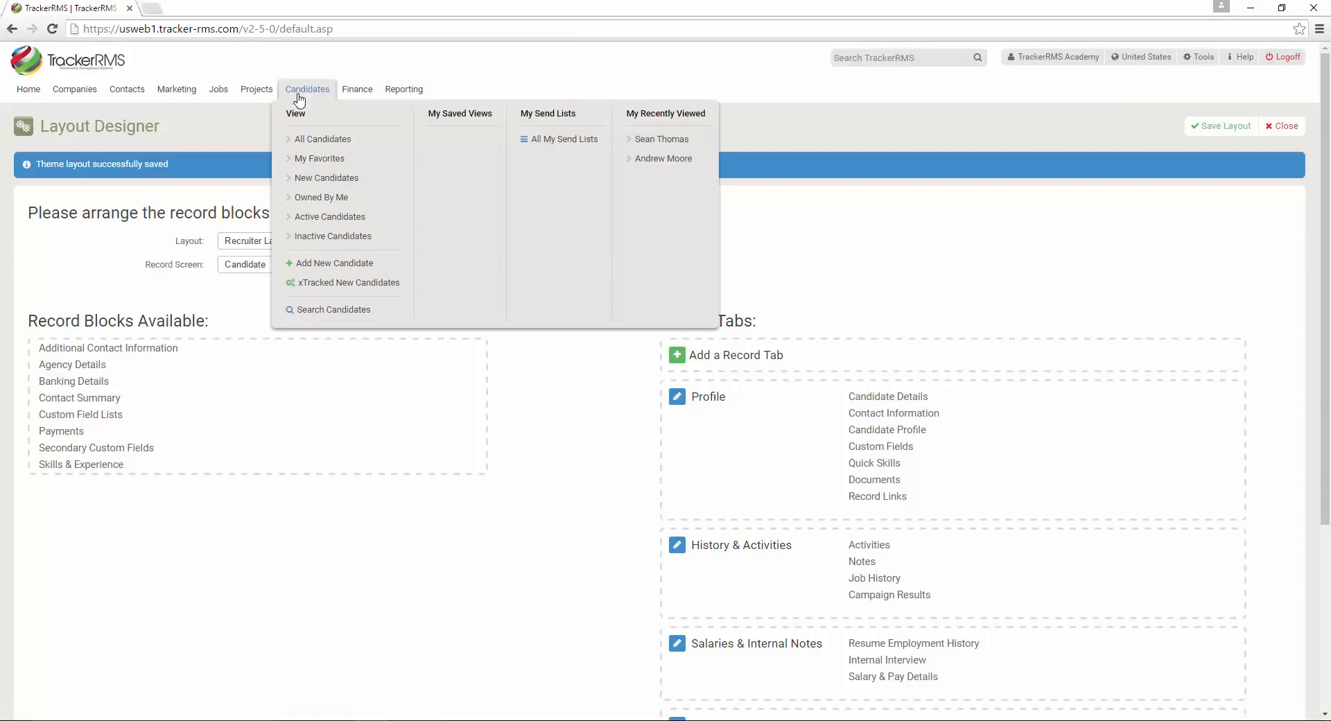
pyautogui.click(663, 142)
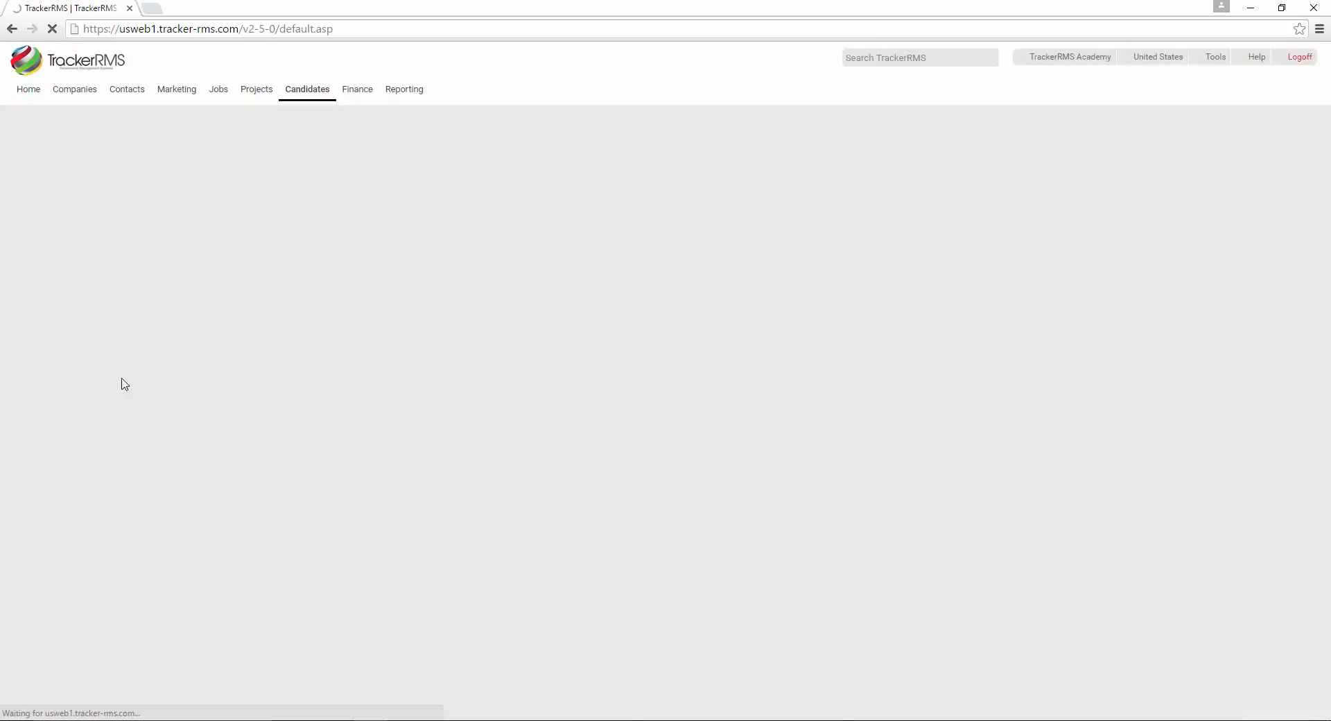
pyautogui.click(75, 210)
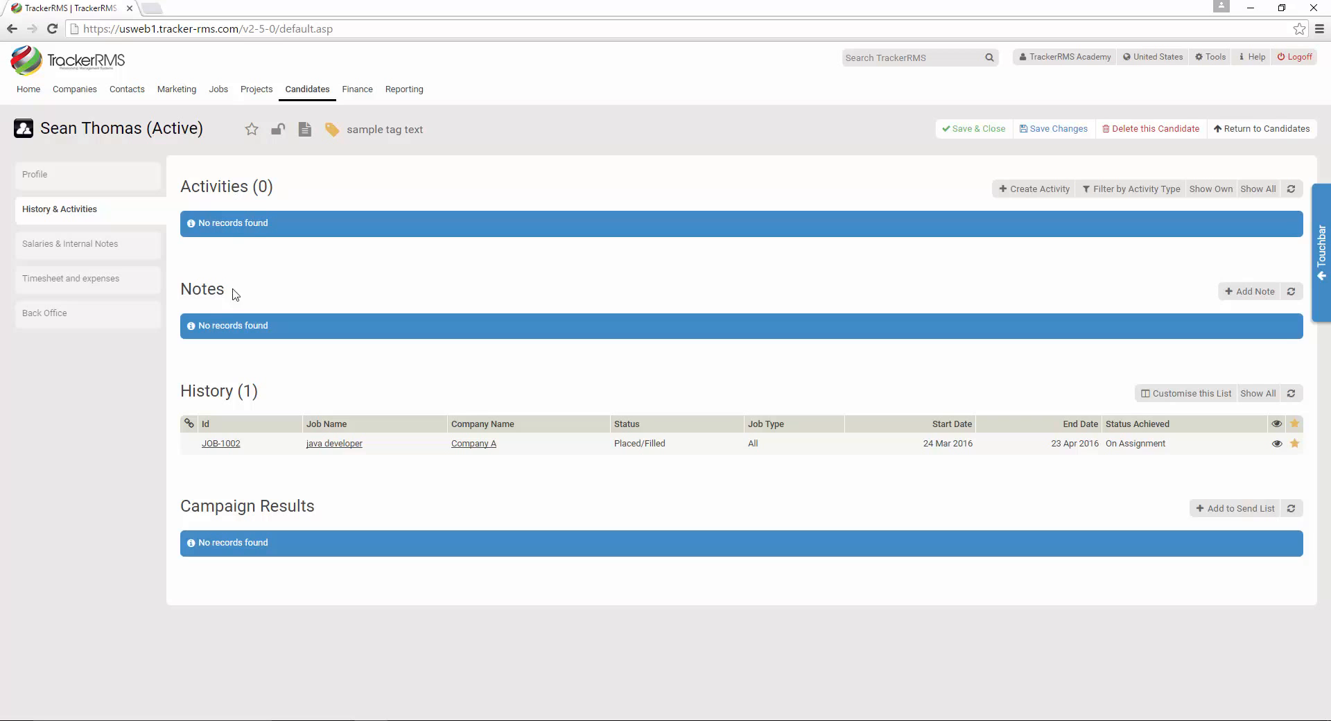
pyautogui.click(90, 176)
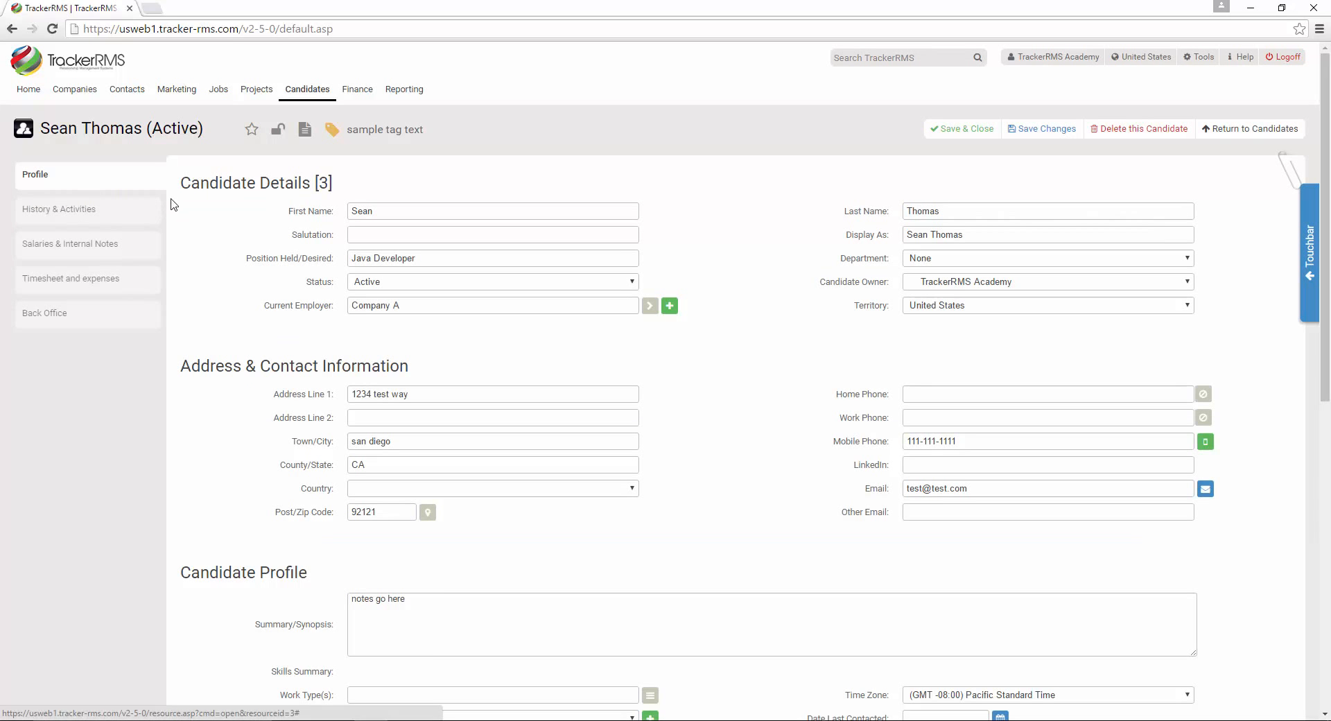
pyautogui.moveTo(180, 182); pyautogui.dragTo(524, 323)
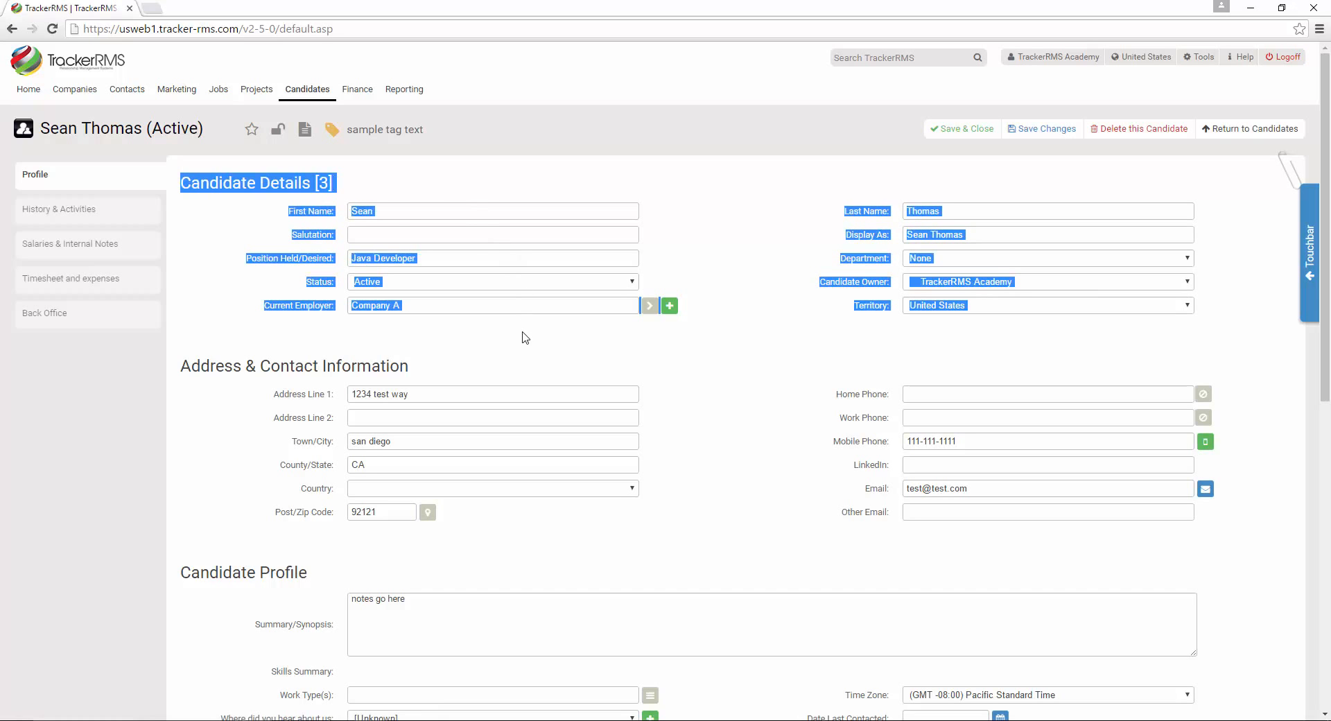
pyautogui.click(218, 268)
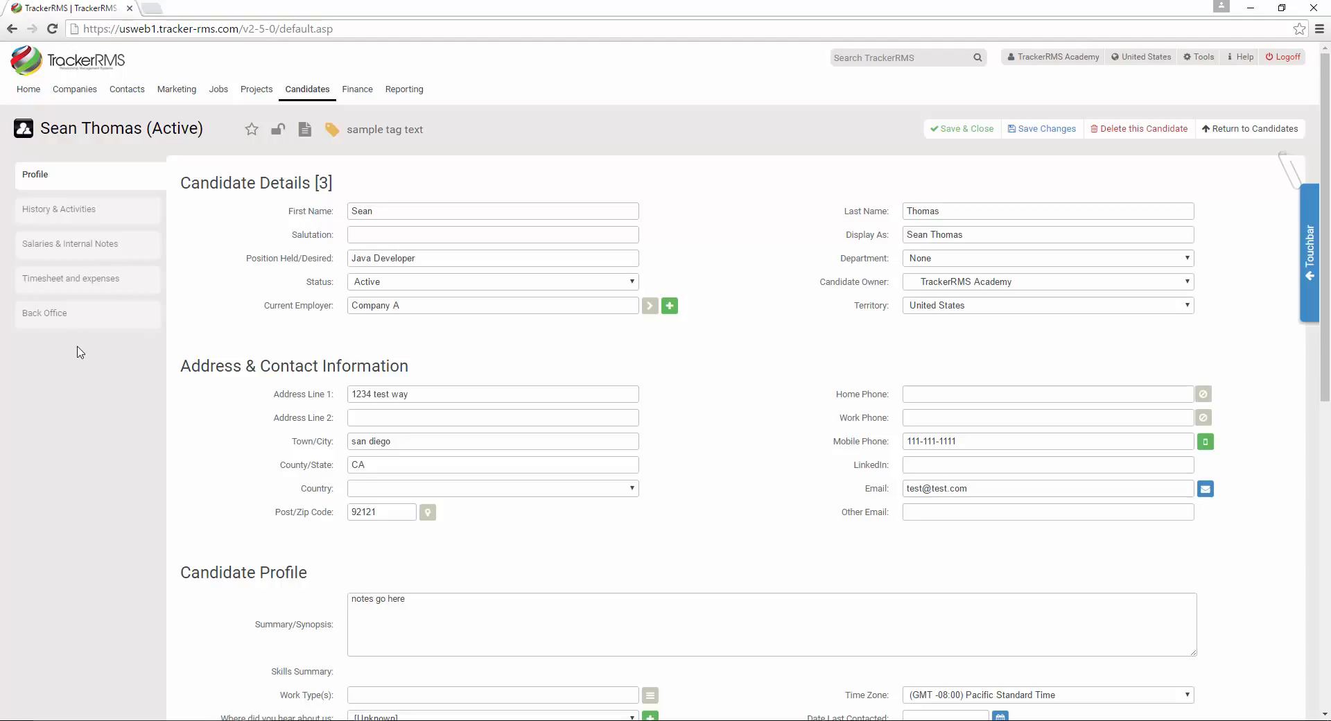
# Step: Create a new record layout named Jr Recruiter in the Layout Designer, based on the Recruiter Layout
pyautogui.click(1207, 61)
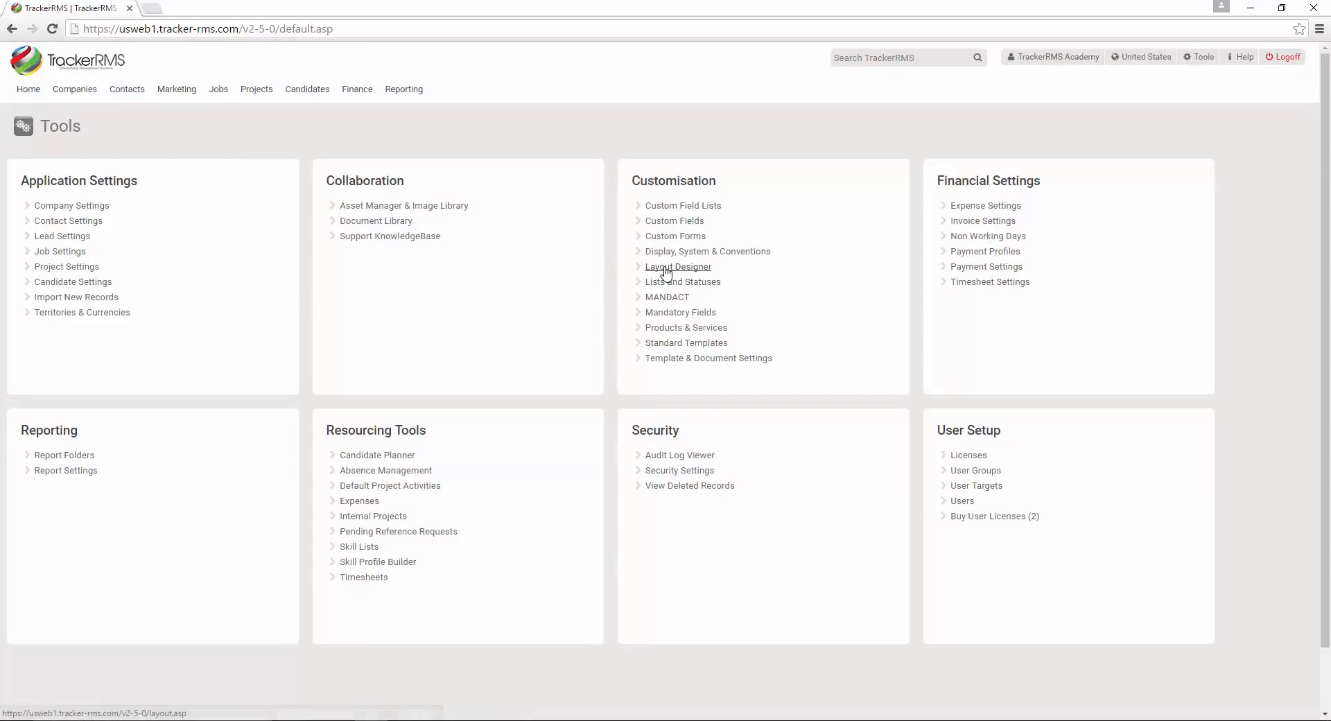
pyautogui.click(684, 267)
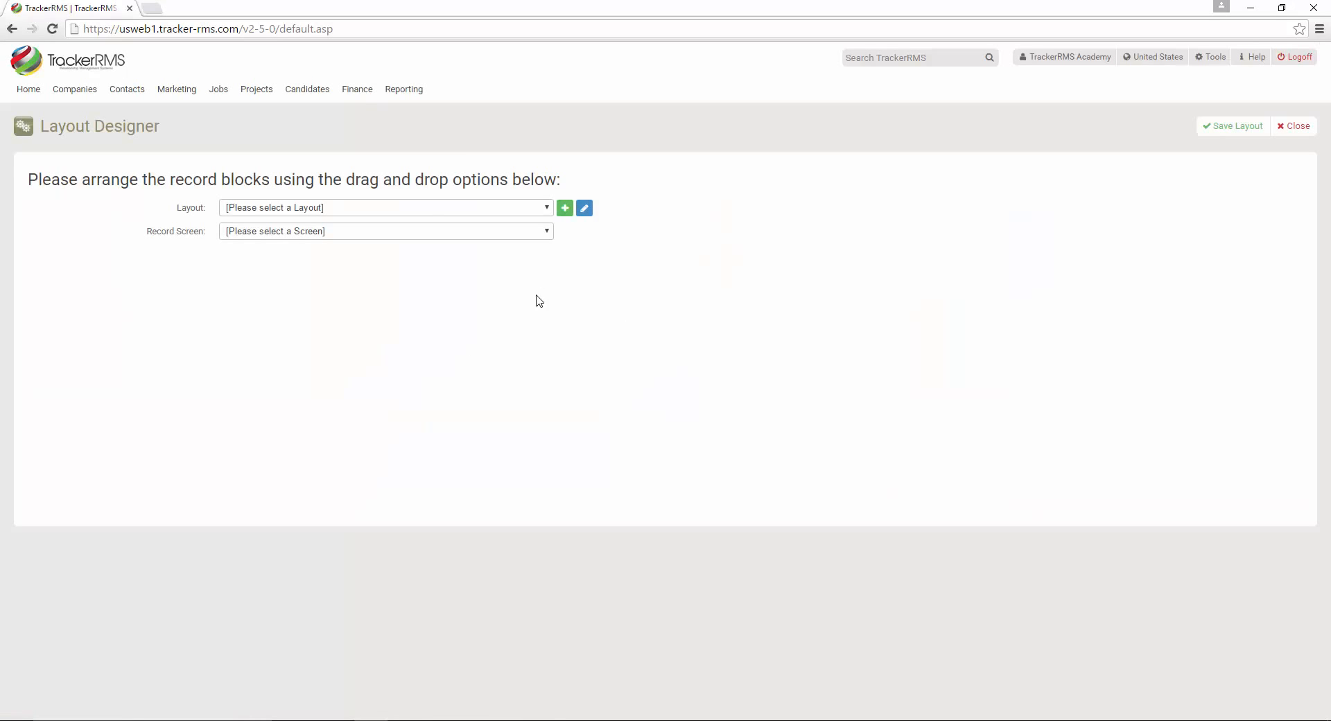
pyautogui.click(565, 209)
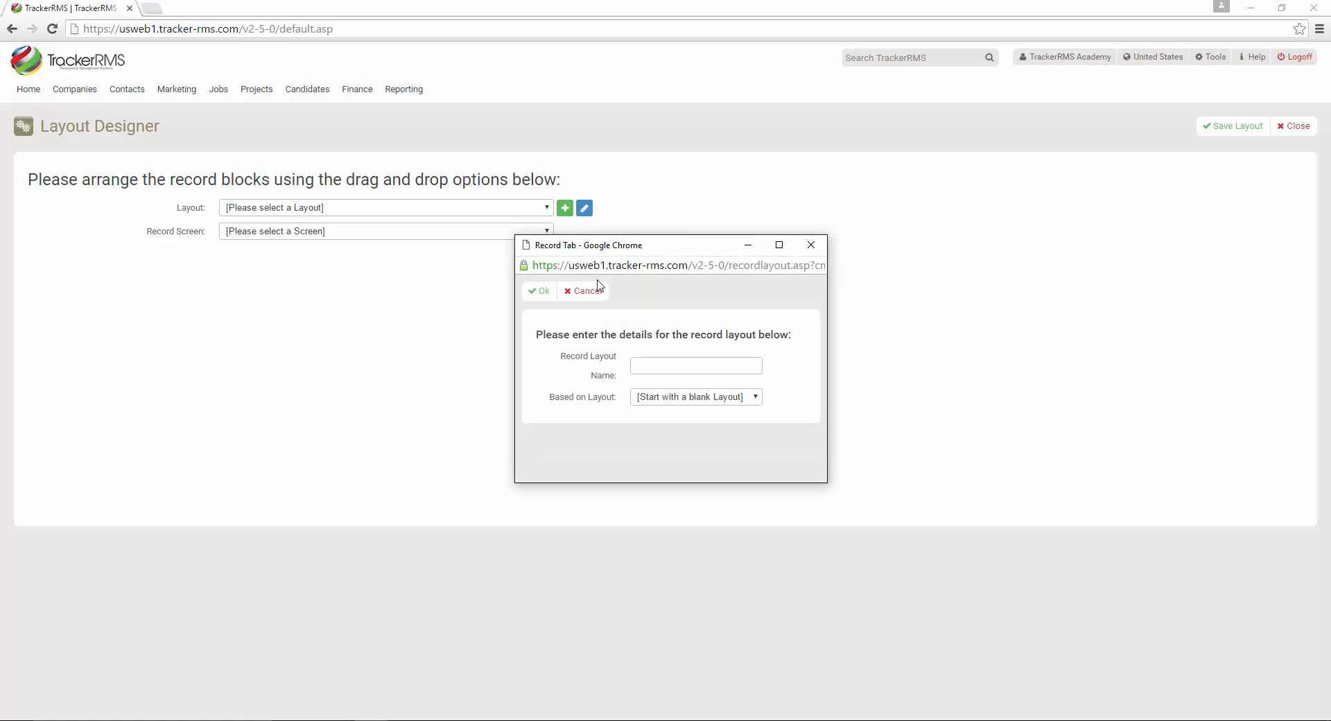
pyautogui.click(717, 400)
pyautogui.click(705, 423)
pyautogui.click(539, 291)
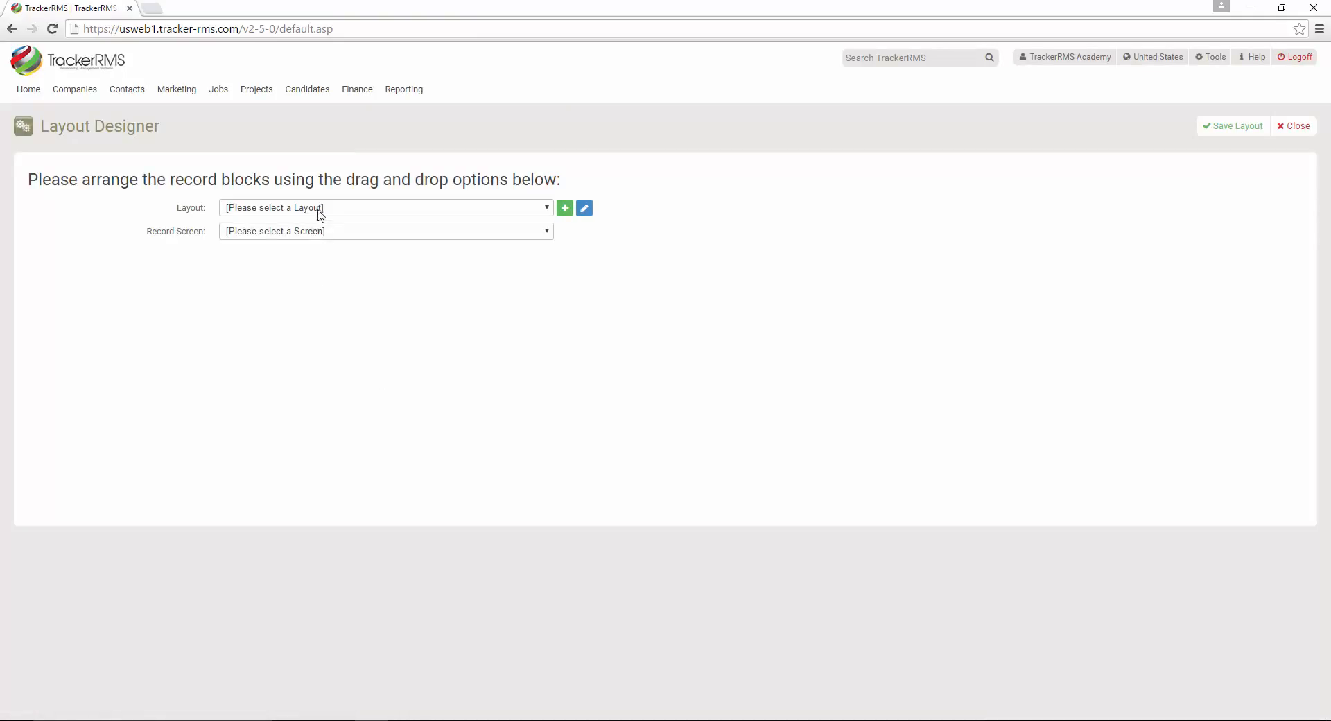
# Step: Load the Candidate record screen of the Jr Recruiter layout
pyautogui.click(321, 208)
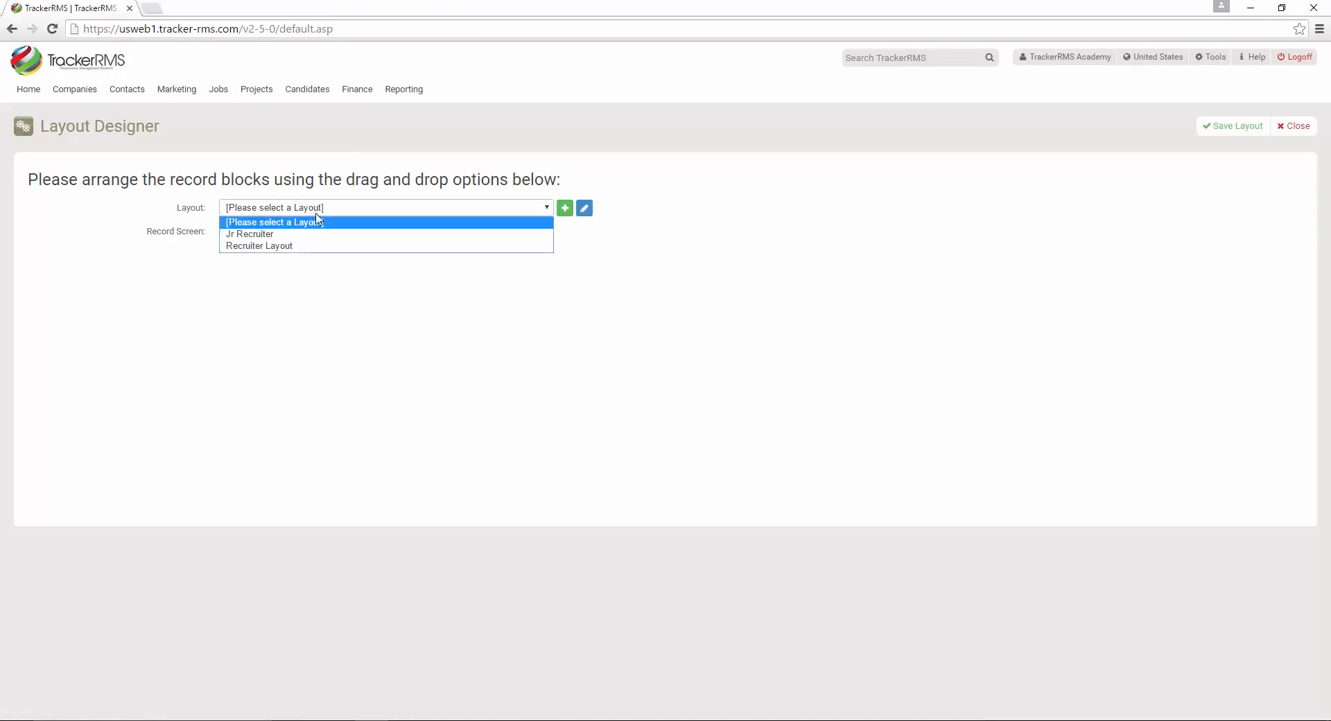
pyautogui.click(310, 233)
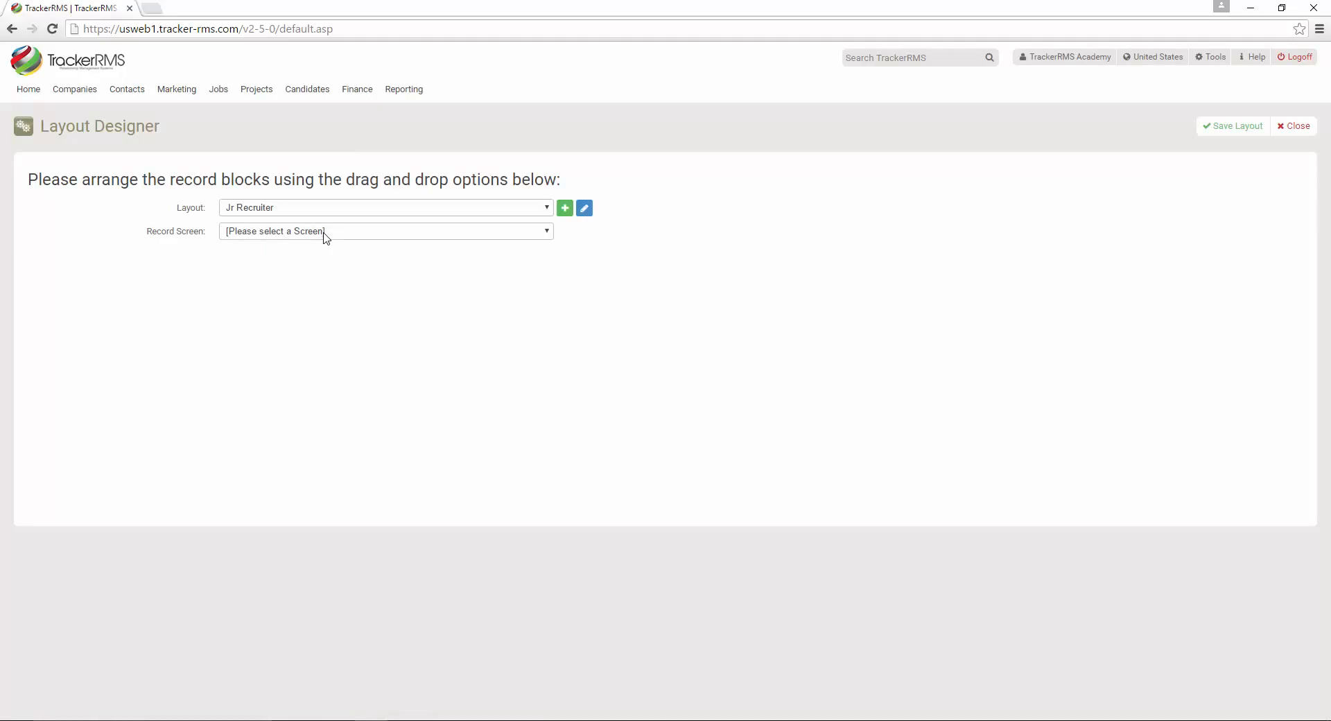
pyautogui.click(269, 236)
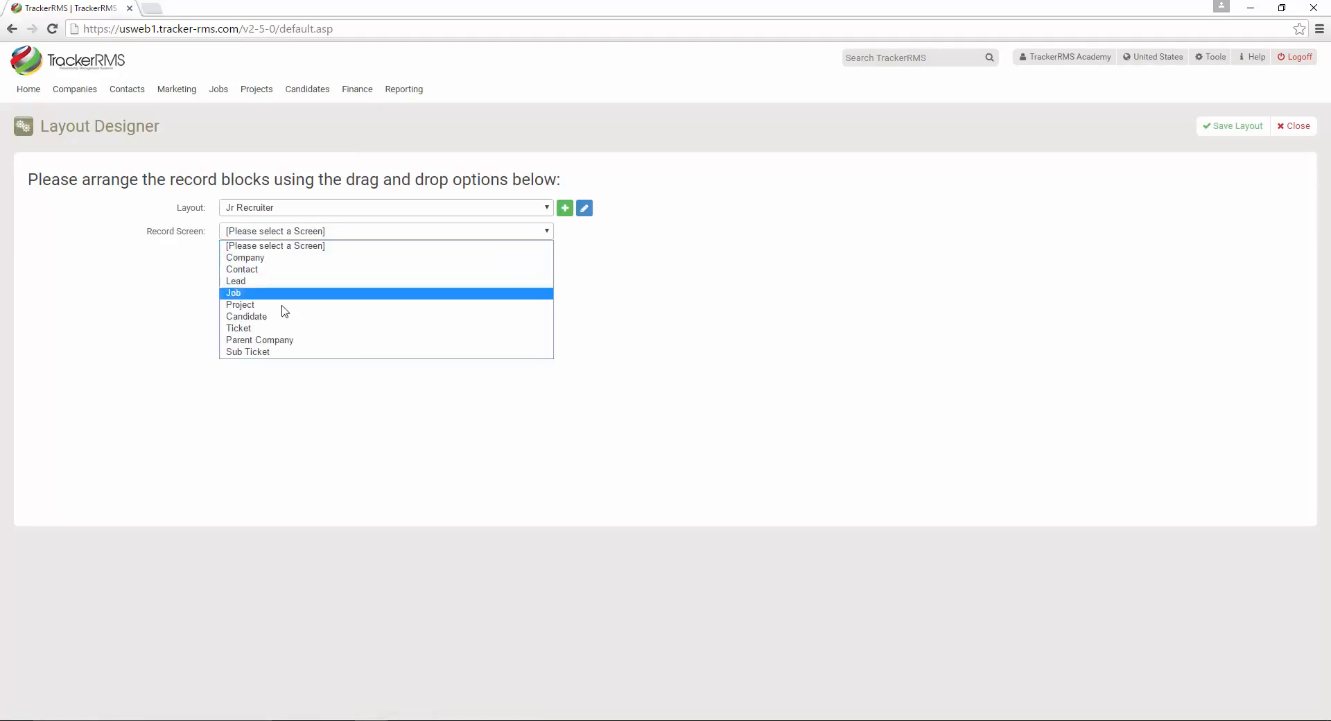
pyautogui.click(282, 318)
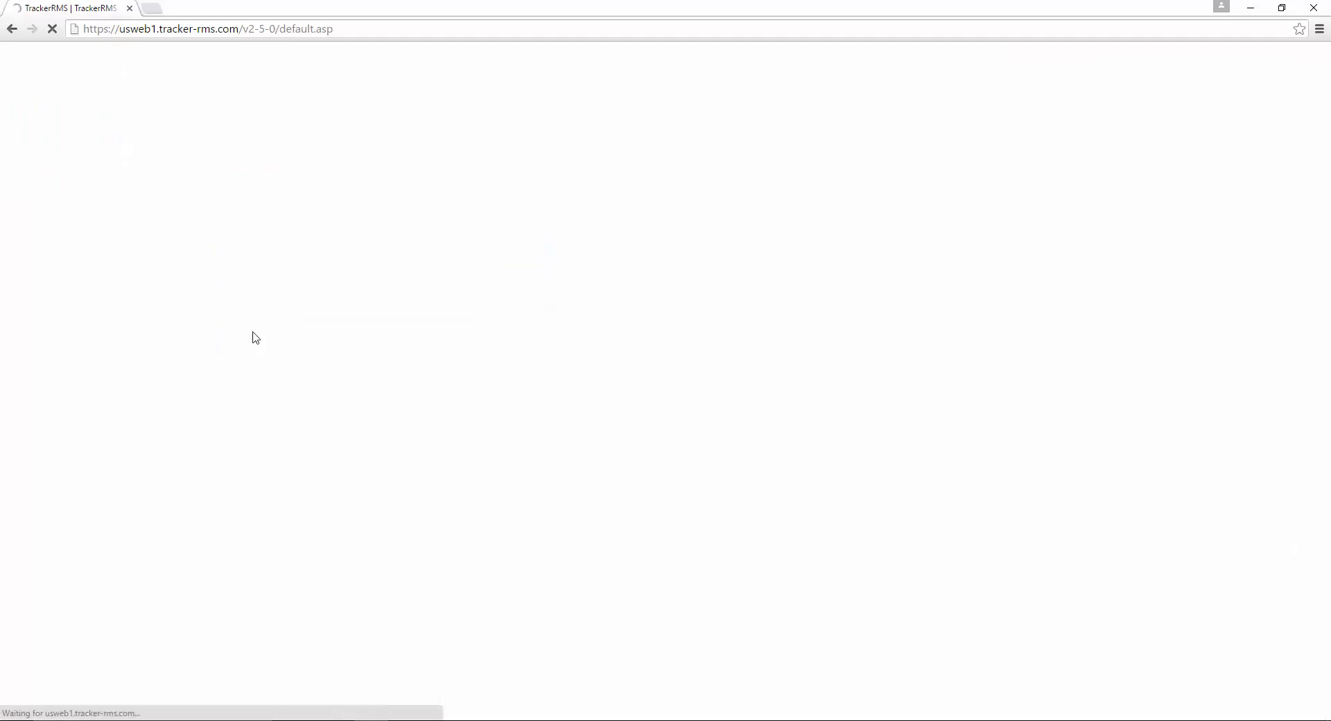
# Step: Move the Candidate Portal Details, Timesheets and Expenses blocks out of the Timesheet and expenses tab into the available blocks, and save the layout
pyautogui.scroll(-3, 616, 402)
pyautogui.scroll(-1, 616, 398)
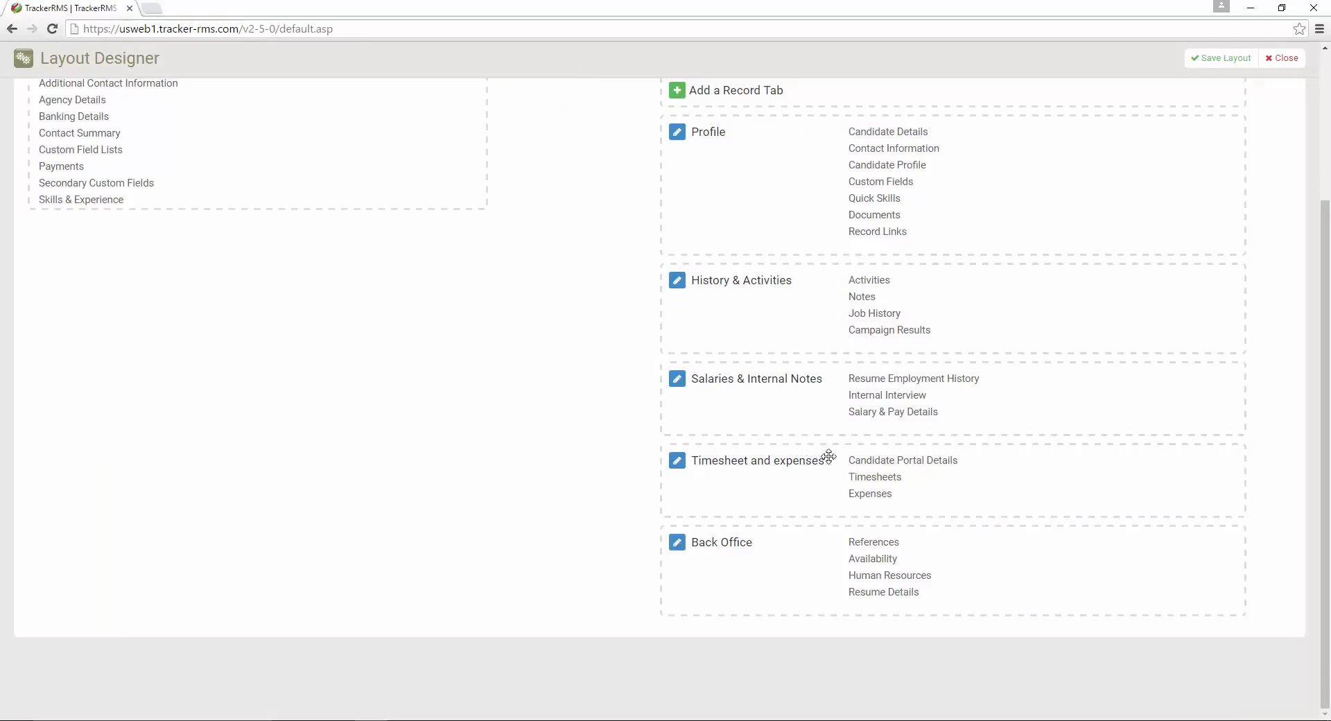
pyautogui.scroll(1, 826, 452)
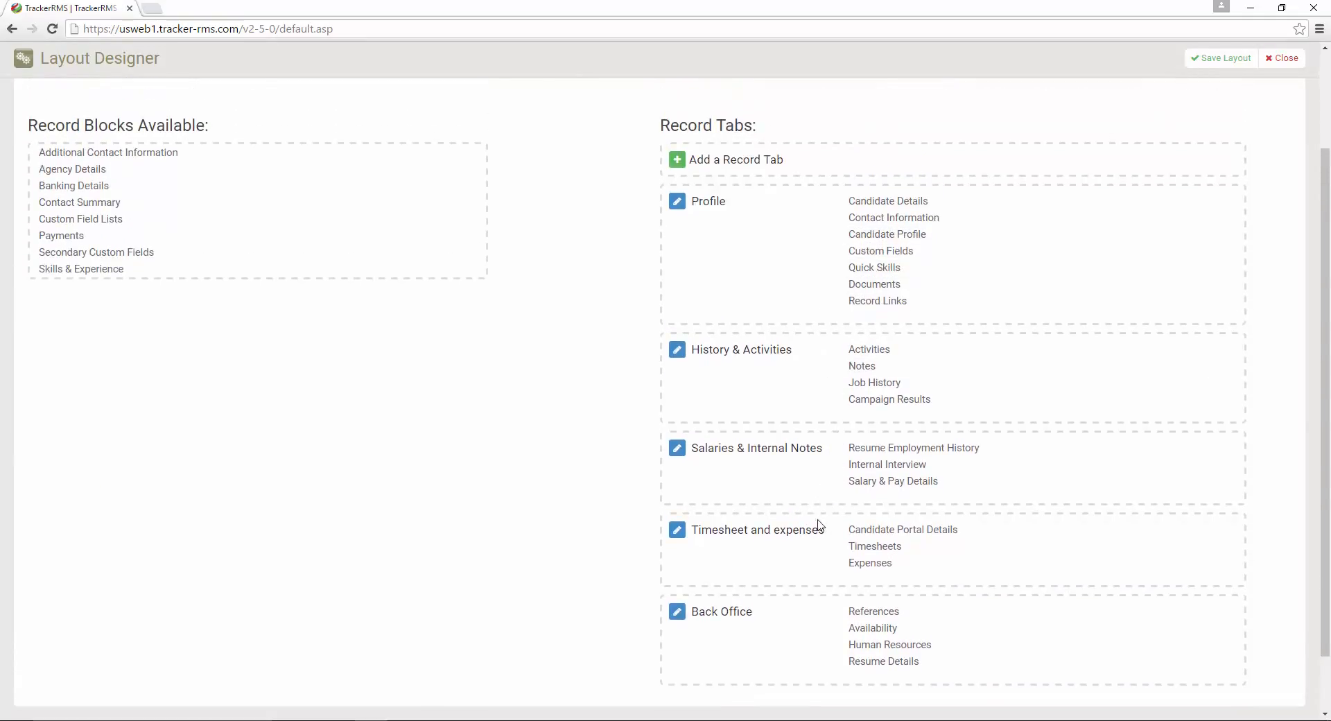
pyautogui.moveTo(815, 525); pyautogui.dragTo(574, 466)
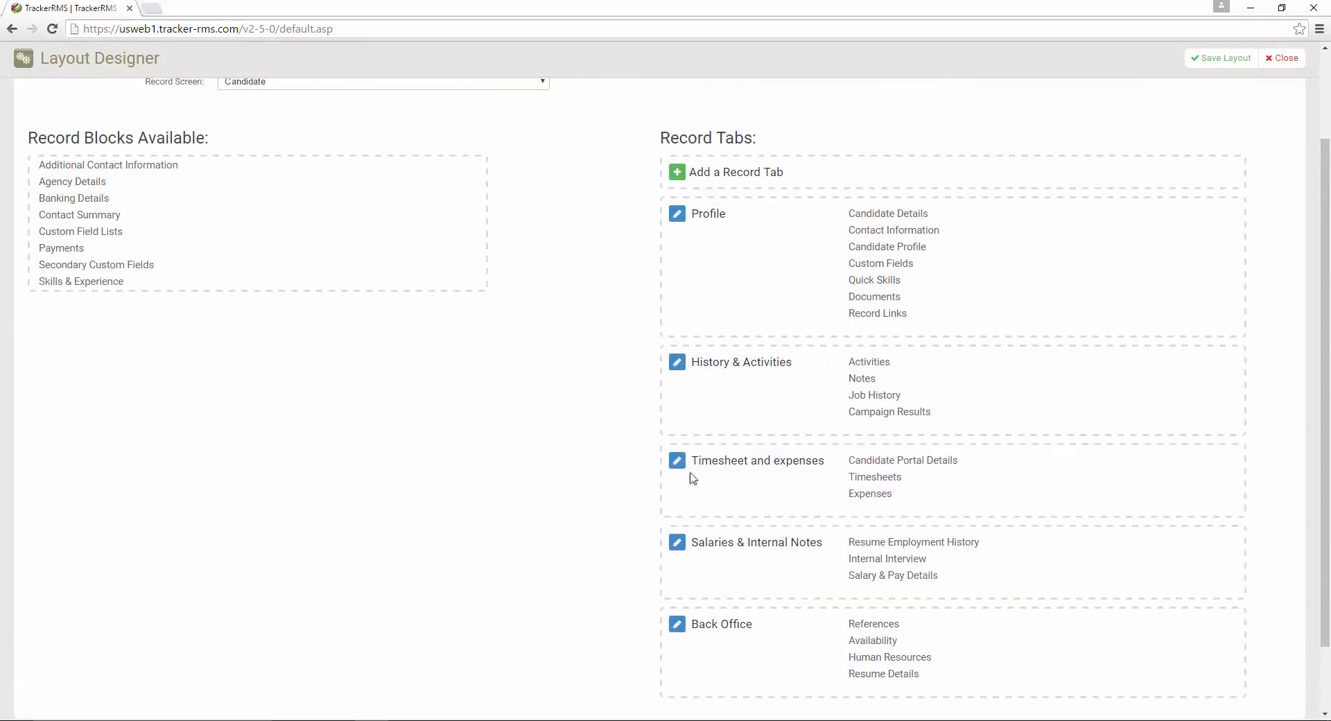
pyautogui.moveTo(889, 461); pyautogui.dragTo(169, 233)
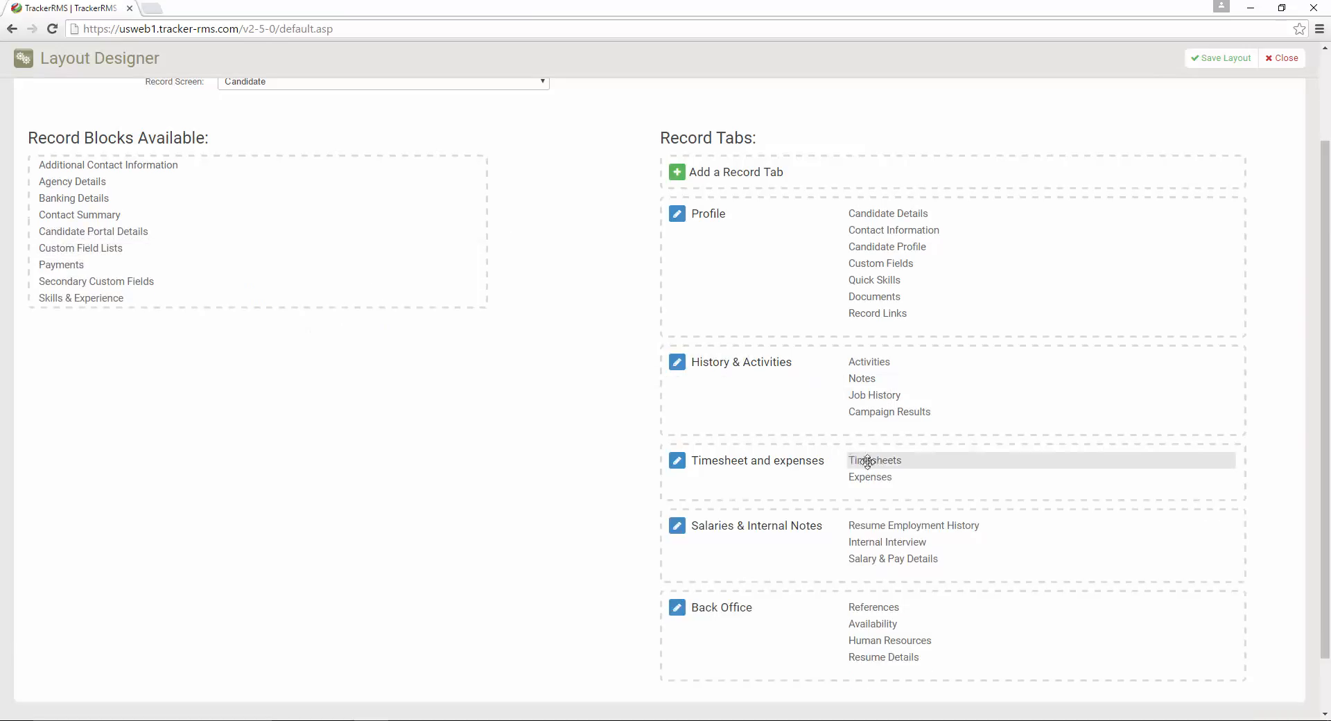
pyautogui.moveTo(862, 461); pyautogui.dragTo(173, 263)
pyautogui.moveTo(894, 463); pyautogui.dragTo(148, 252)
pyautogui.click(1226, 58)
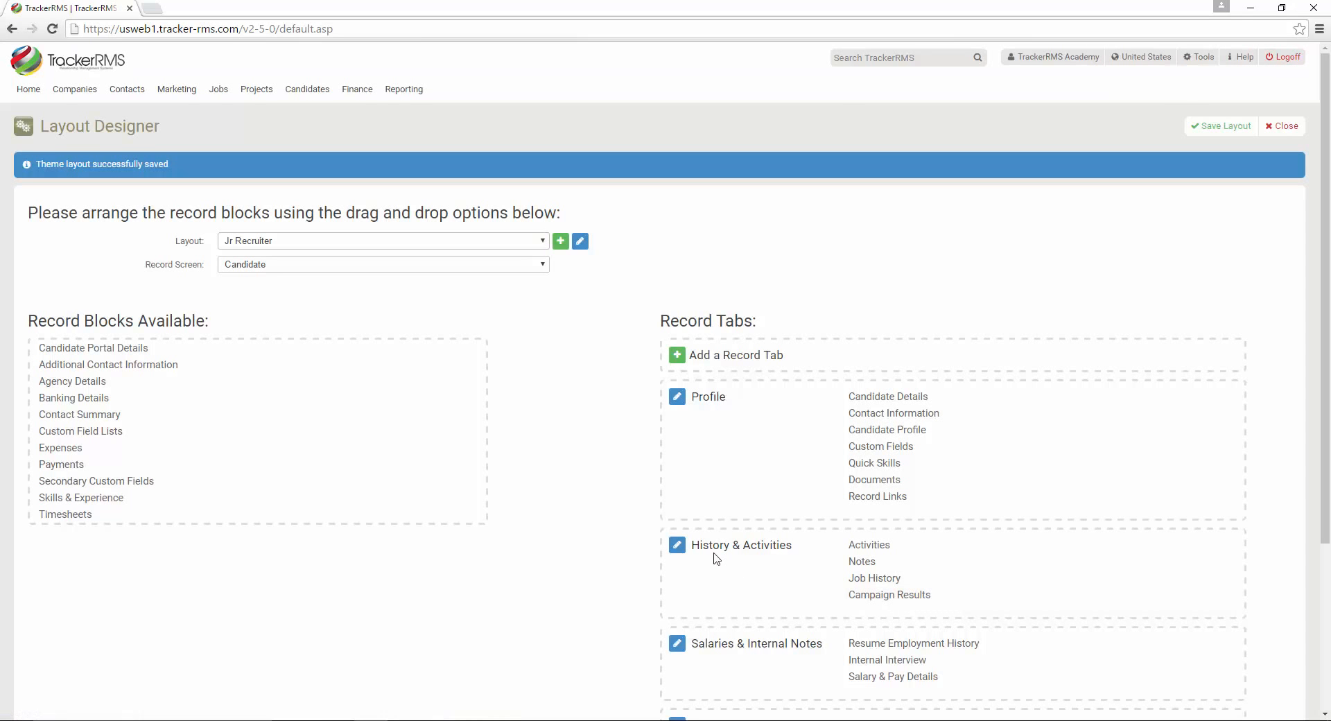
# Step: Delete the empty Timesheet and expenses record tab from the Jr Recruiter layout and review the remaining tabs
pyautogui.scroll(-3, 690, 559)
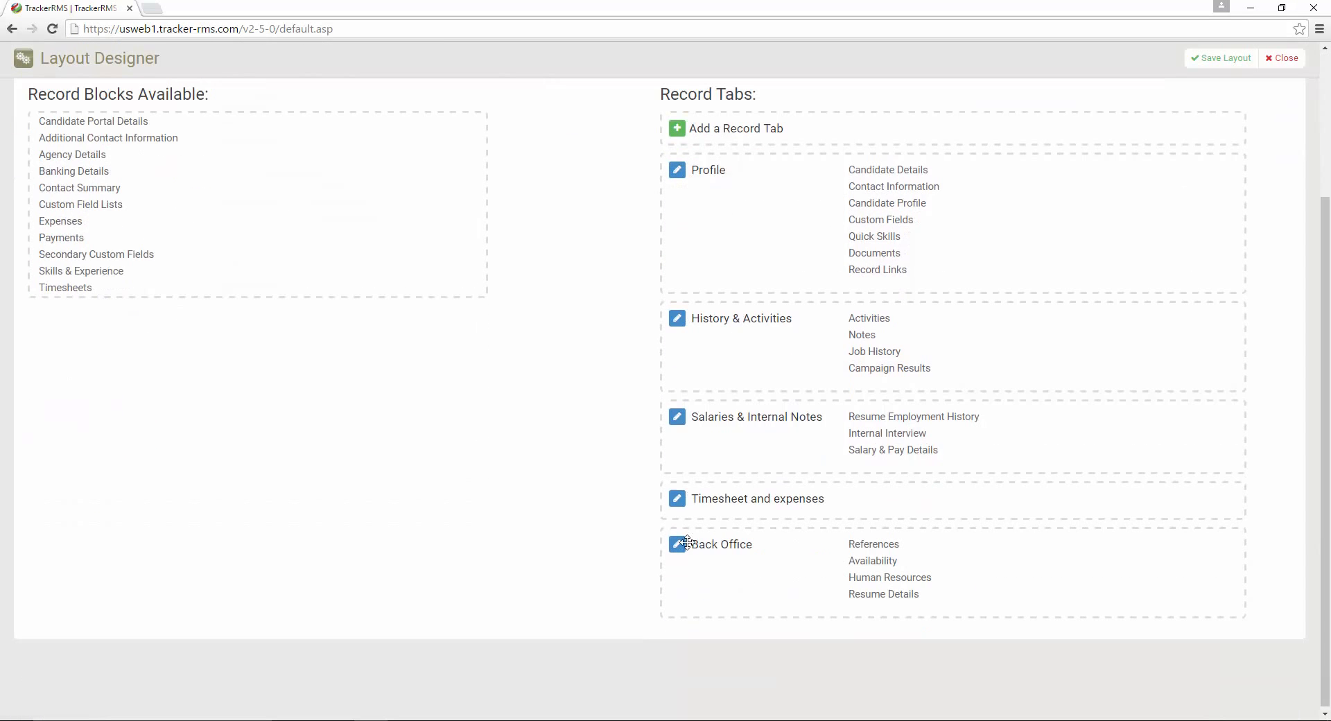
pyautogui.click(677, 498)
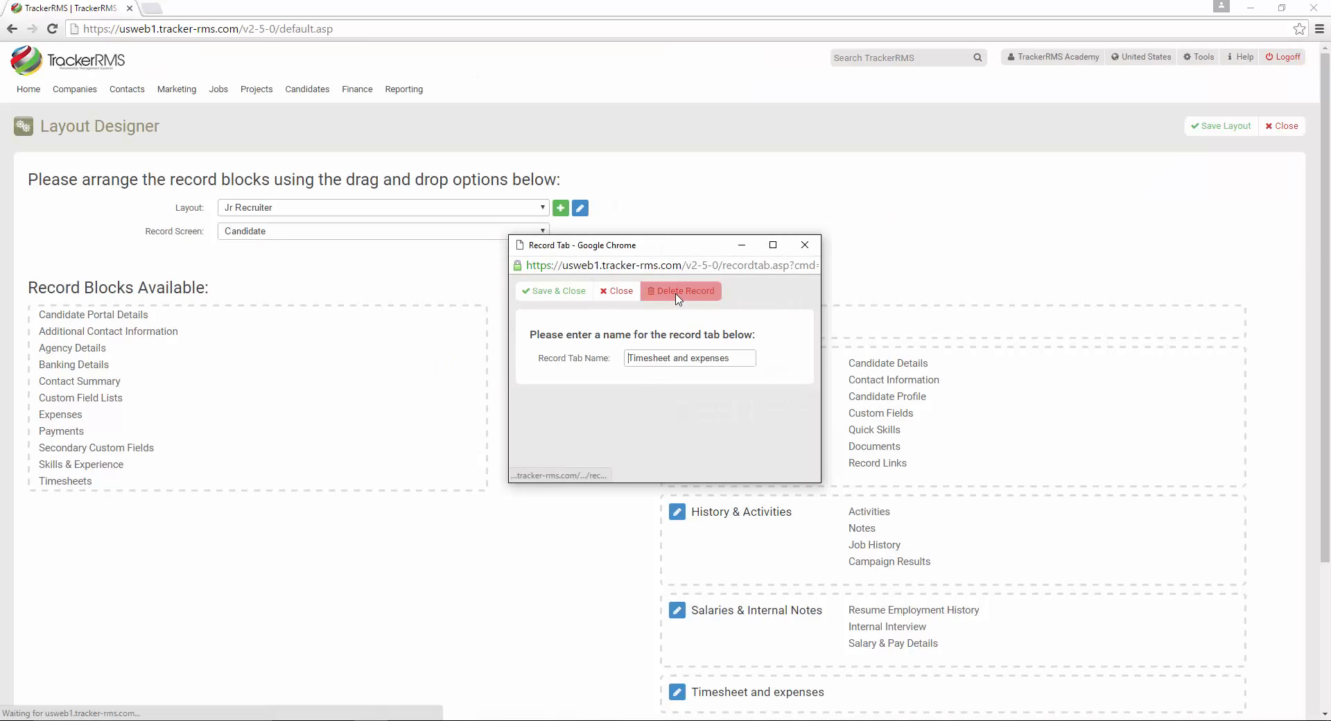
pyautogui.click(677, 298)
pyautogui.click(713, 351)
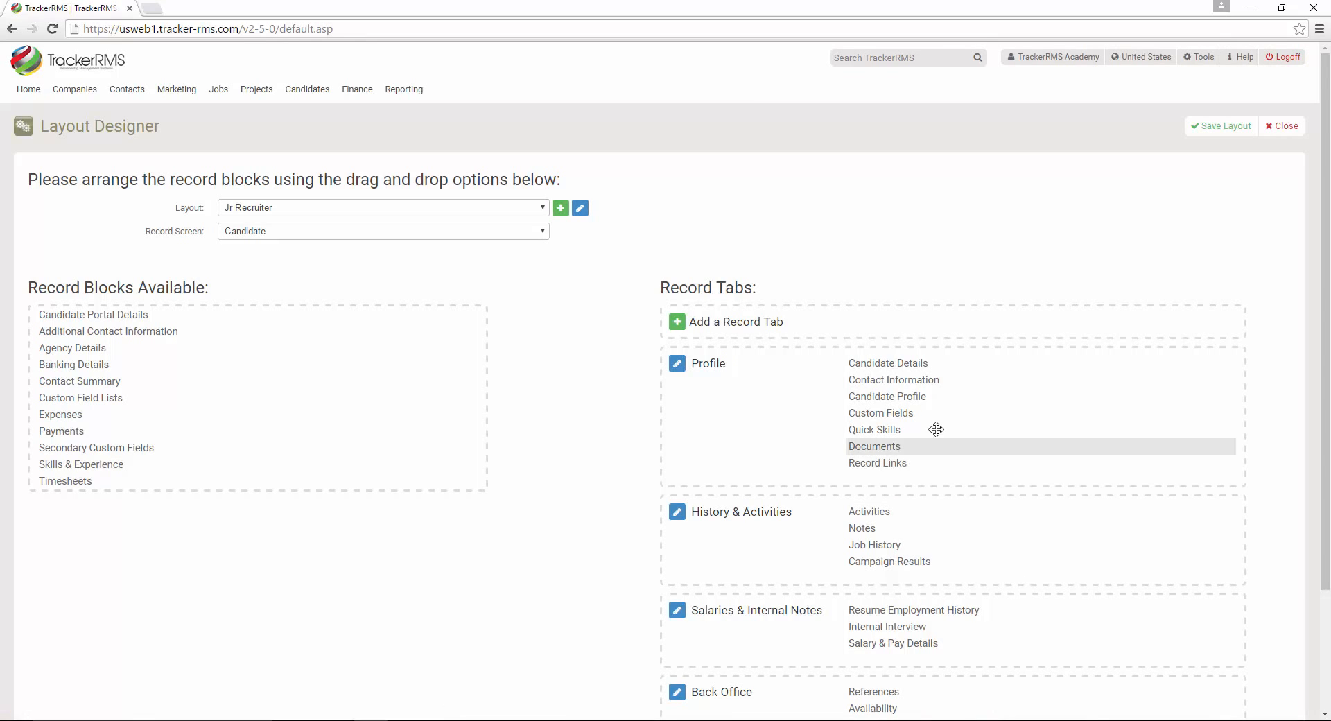
pyautogui.scroll(-2, 933, 431)
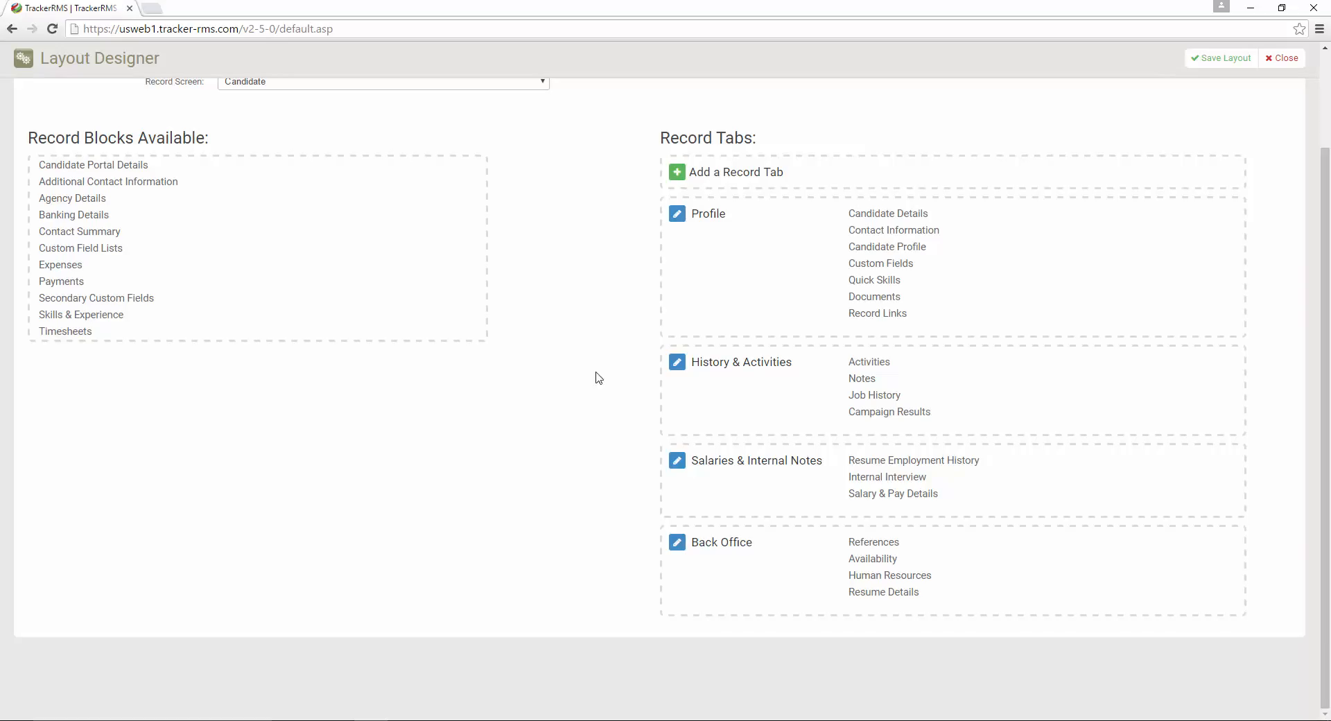
pyautogui.scroll(3, 613, 412)
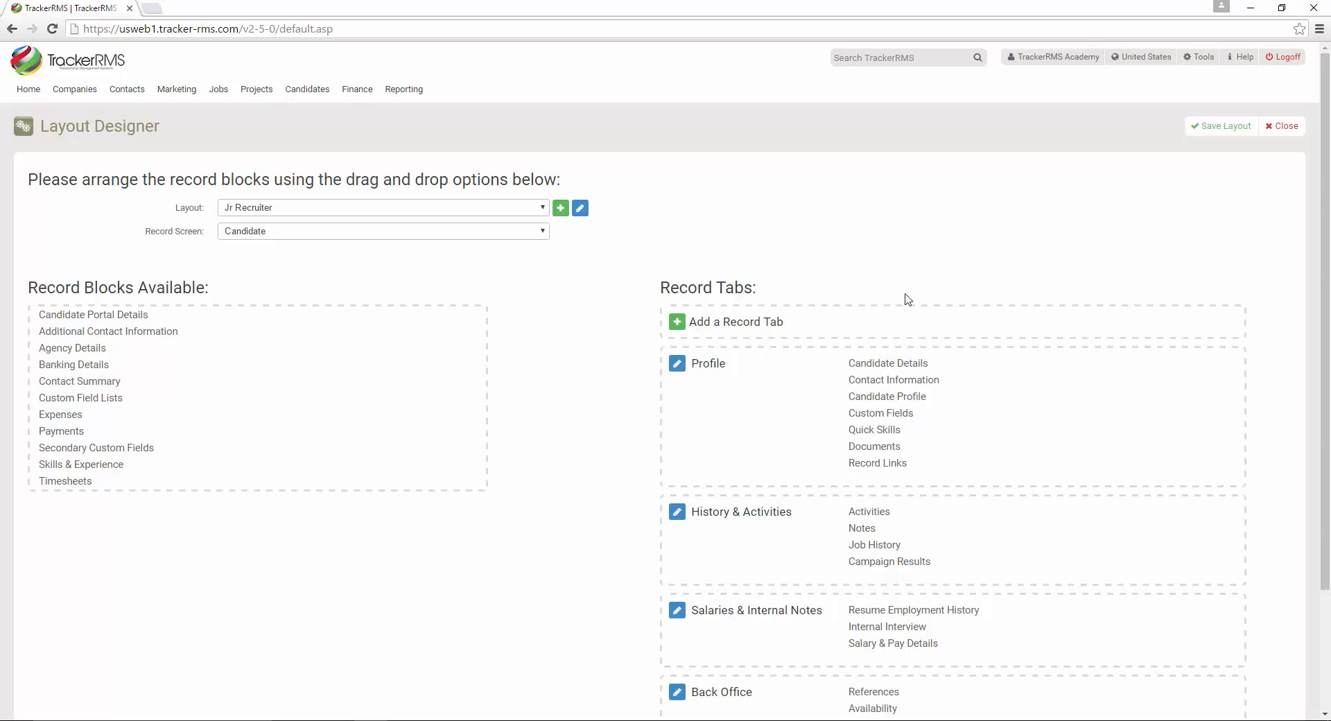
# Step: Make Where Did You Hear a mandatory field for Candidates and save the mandatory field settings
pyautogui.click(1200, 59)
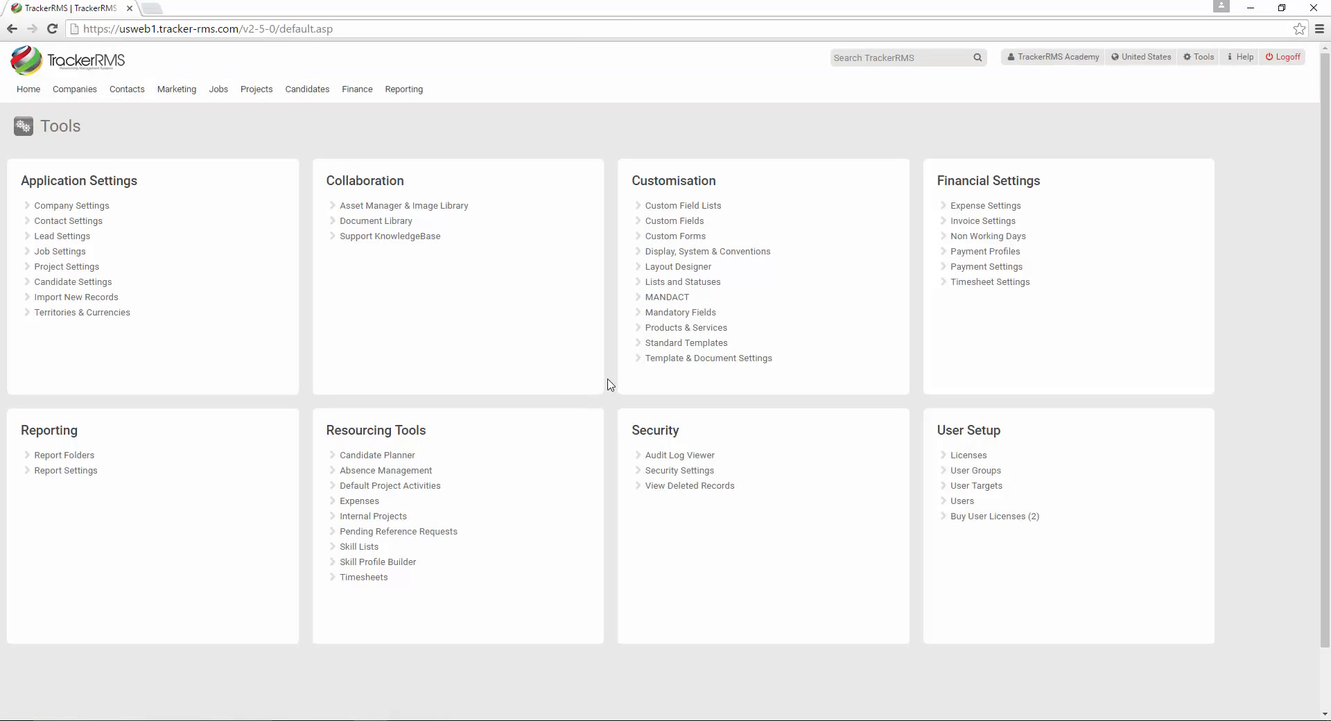
pyautogui.click(692, 314)
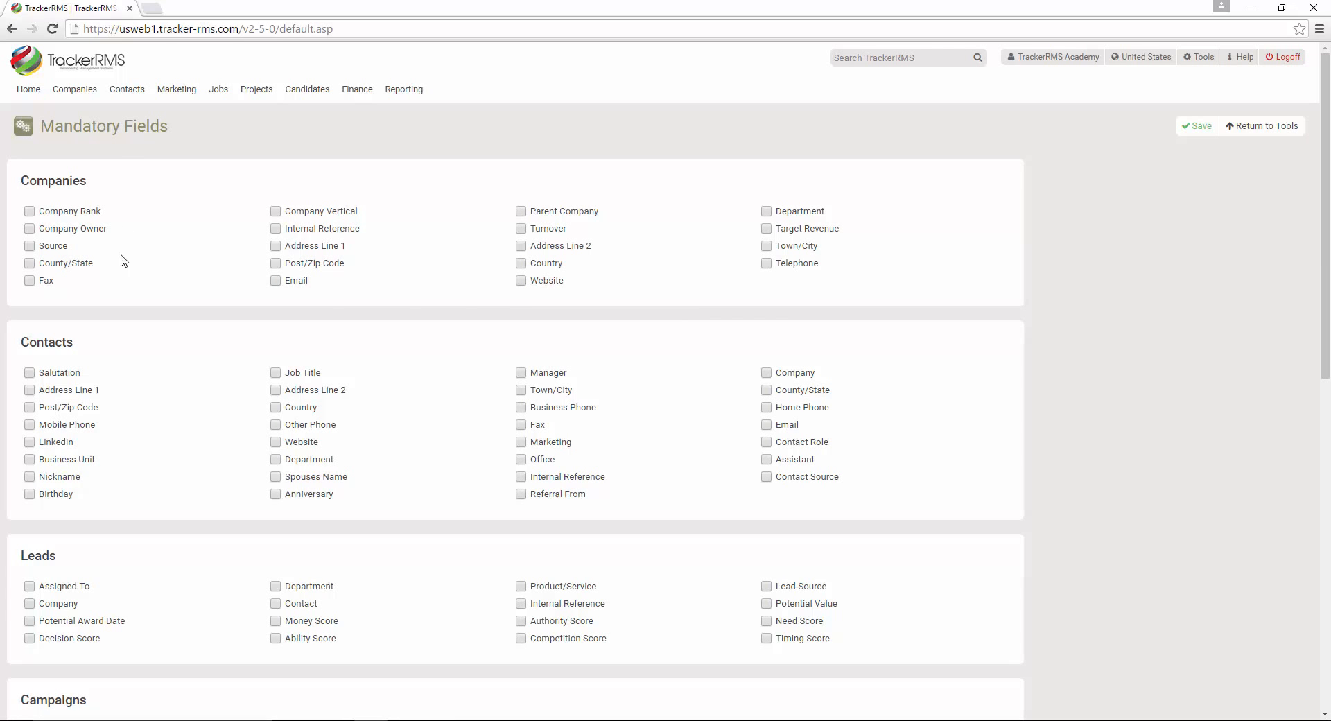
pyautogui.scroll(-5, 131, 392)
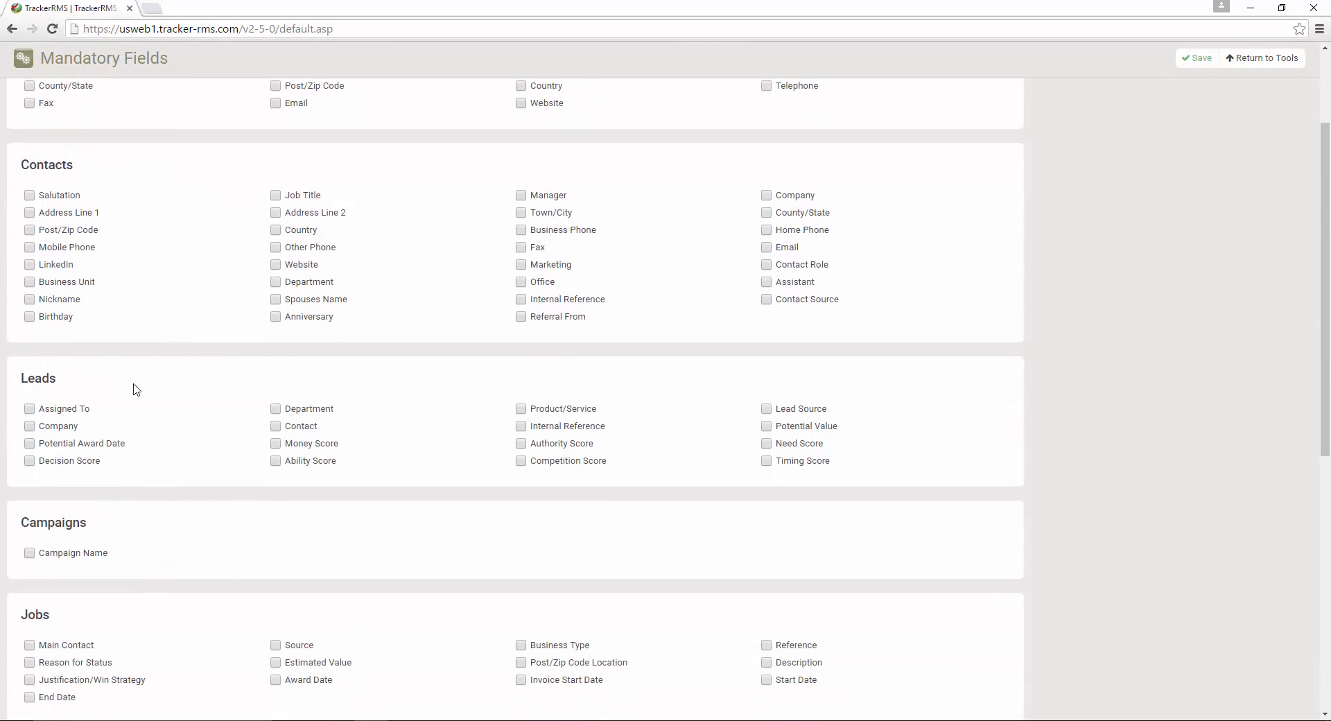
pyautogui.scroll(-4, 141, 391)
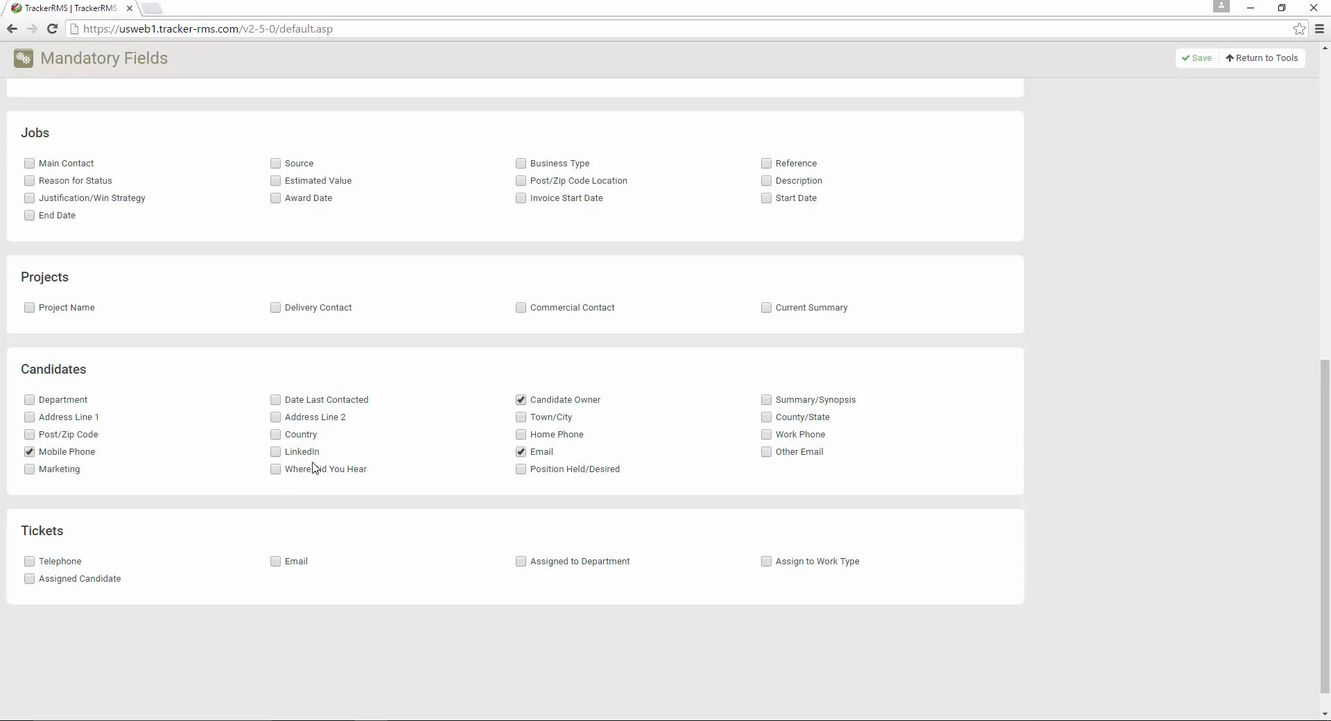
pyautogui.click(281, 472)
pyautogui.scroll(1, 416, 506)
pyautogui.scroll(6, 434, 494)
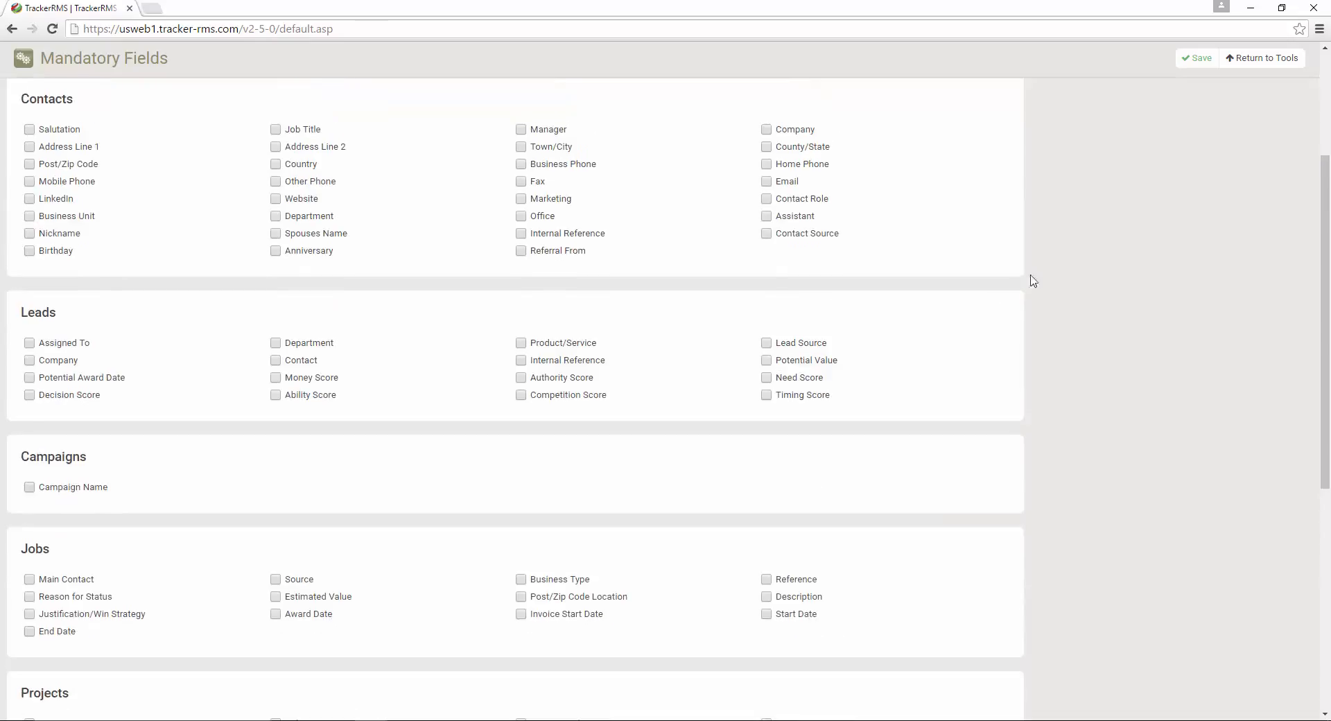
pyautogui.click(1190, 61)
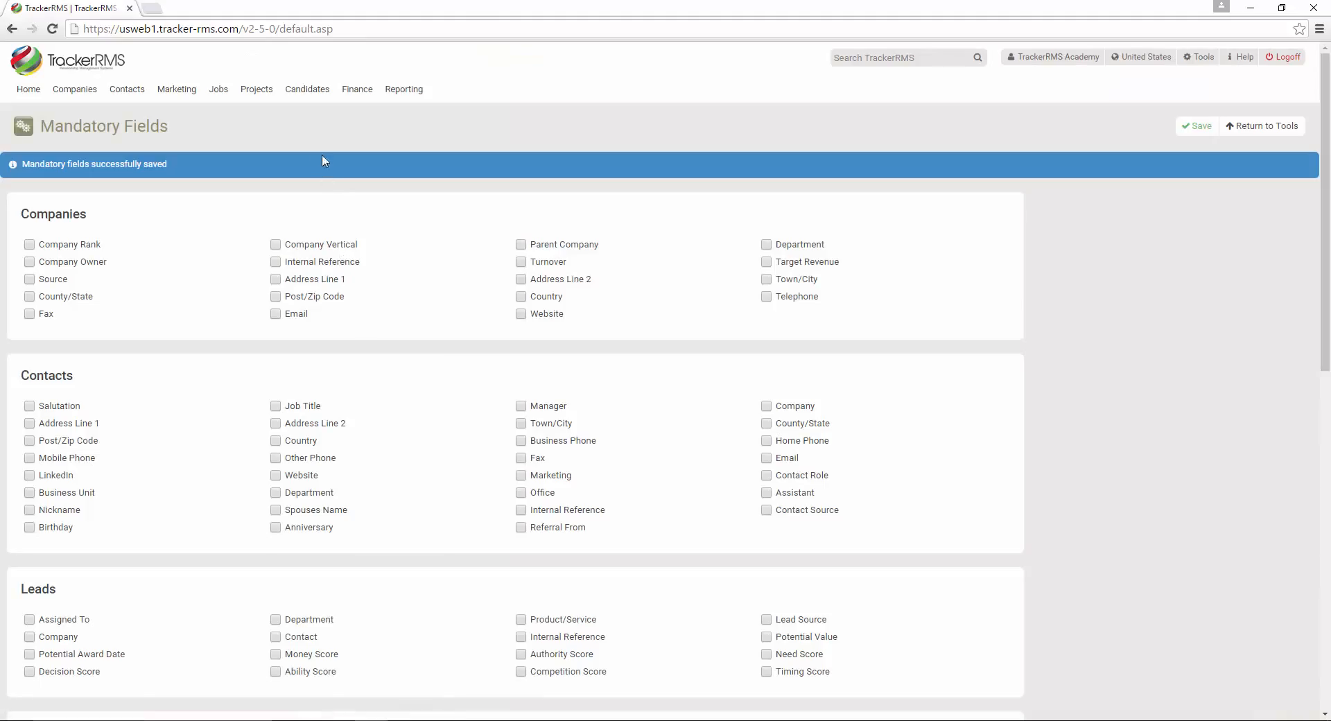
# Step: Open the first recently viewed candidate and try to save the record without filling in where they heard about the company
pyautogui.moveTo(323, 93)
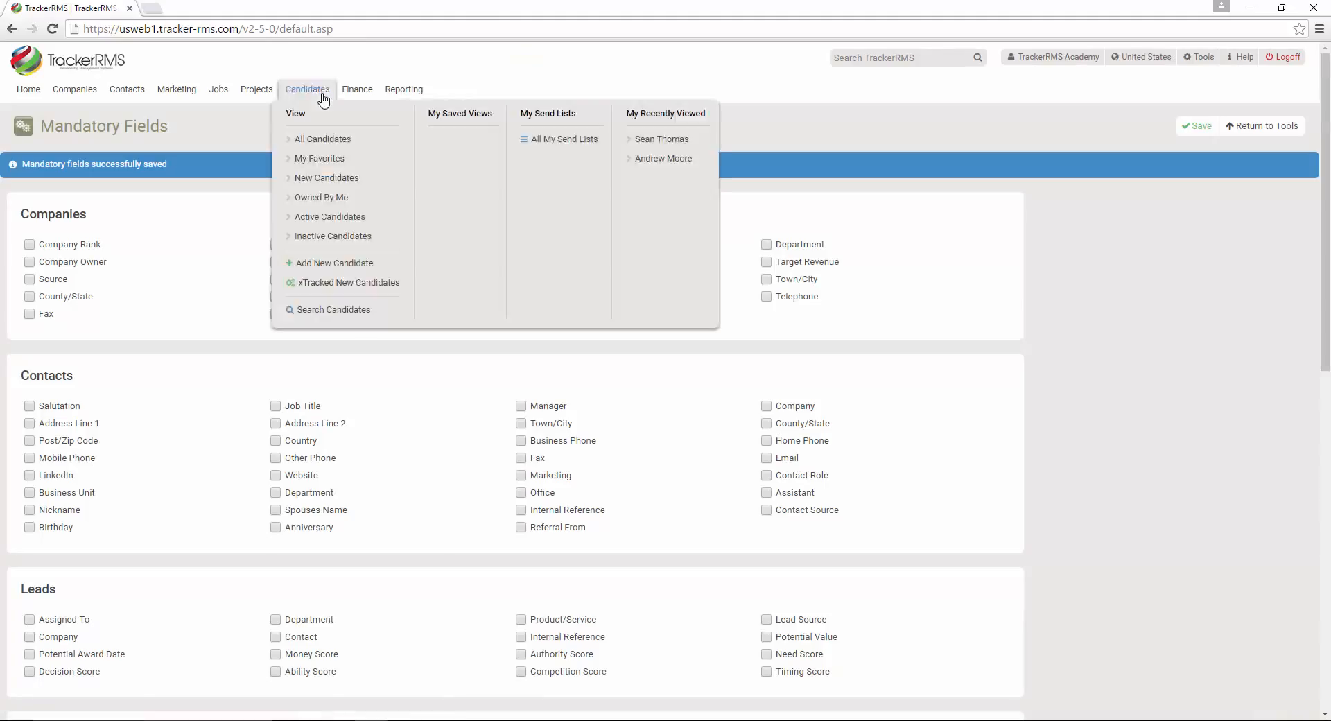
pyautogui.click(655, 139)
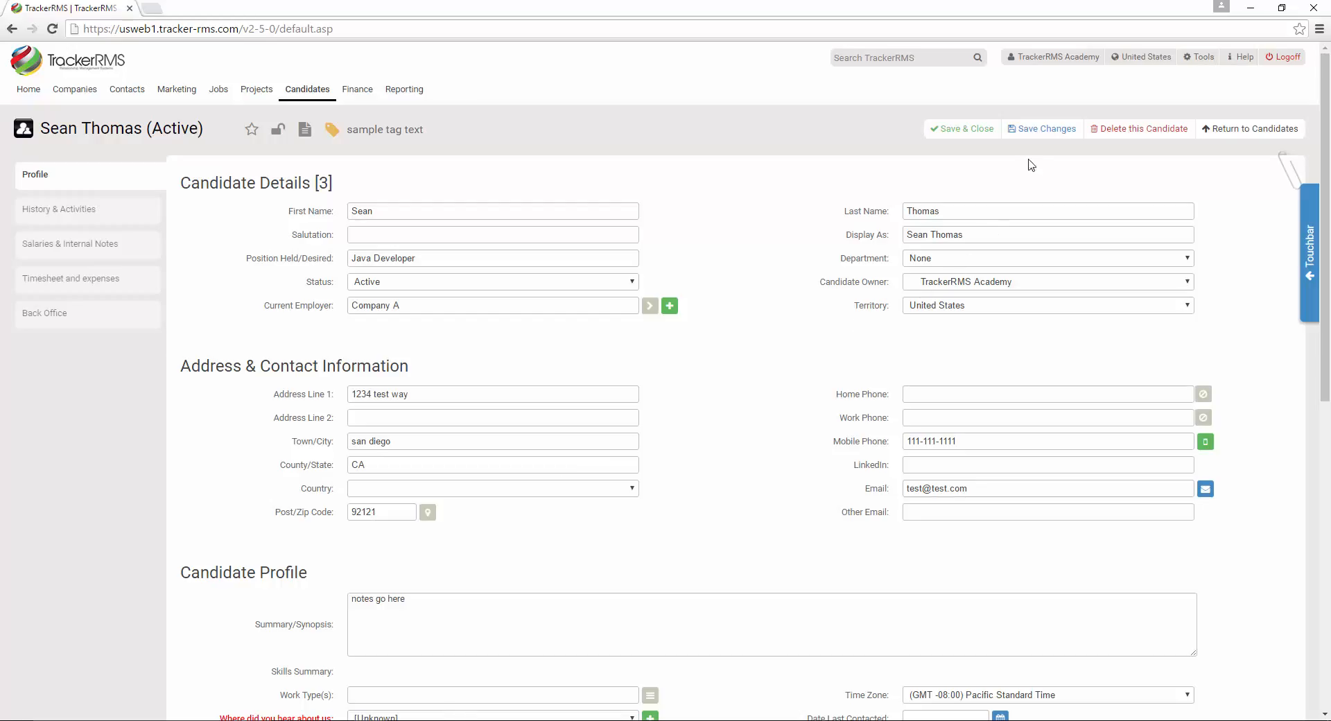
pyautogui.click(1033, 137)
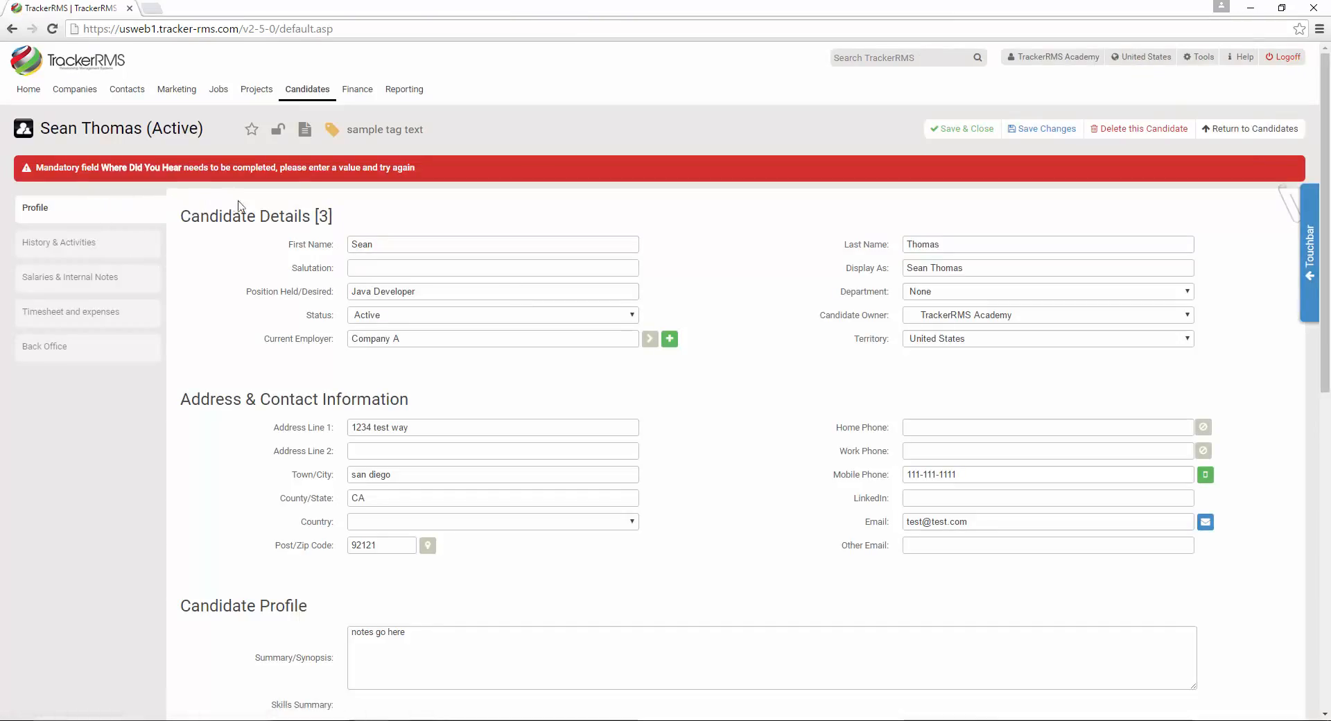
# Step: Set Where did you hear about us to Linkedin on the candidate record, save the changes and review the saved profile
pyautogui.scroll(-5, 253, 218)
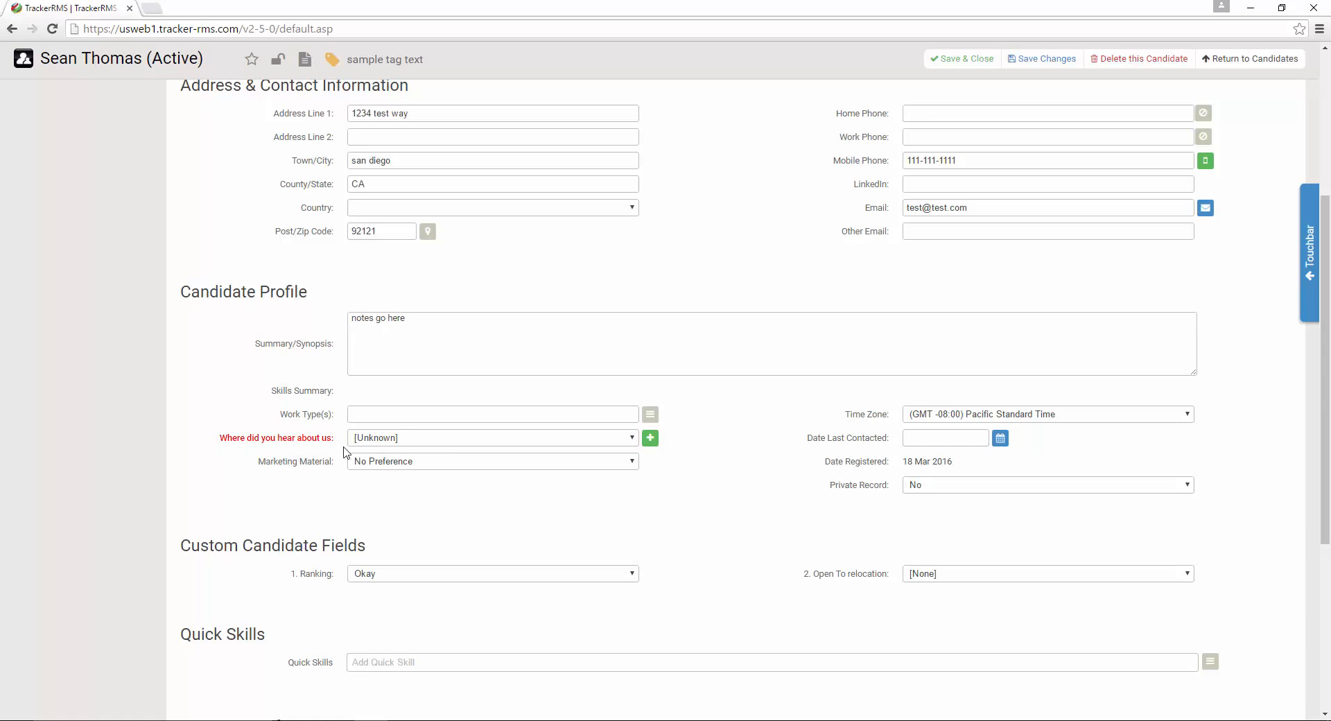
pyautogui.click(450, 440)
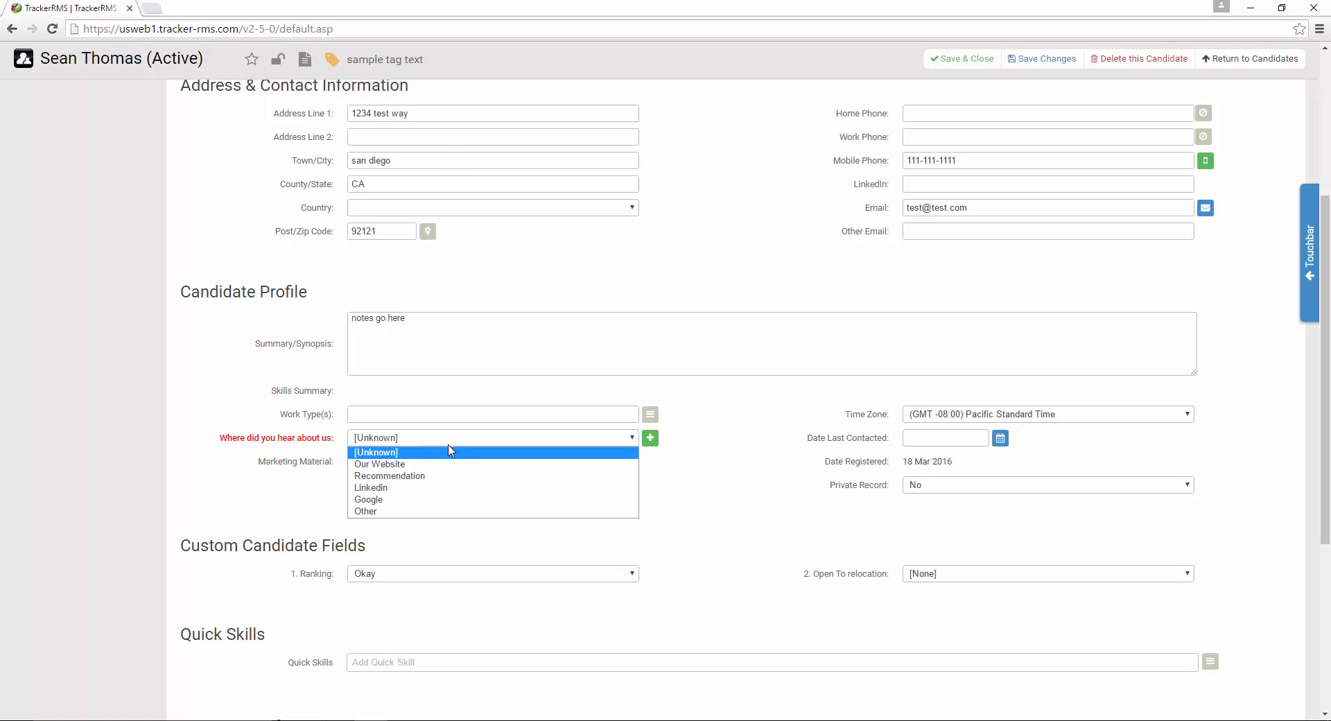
pyautogui.click(451, 487)
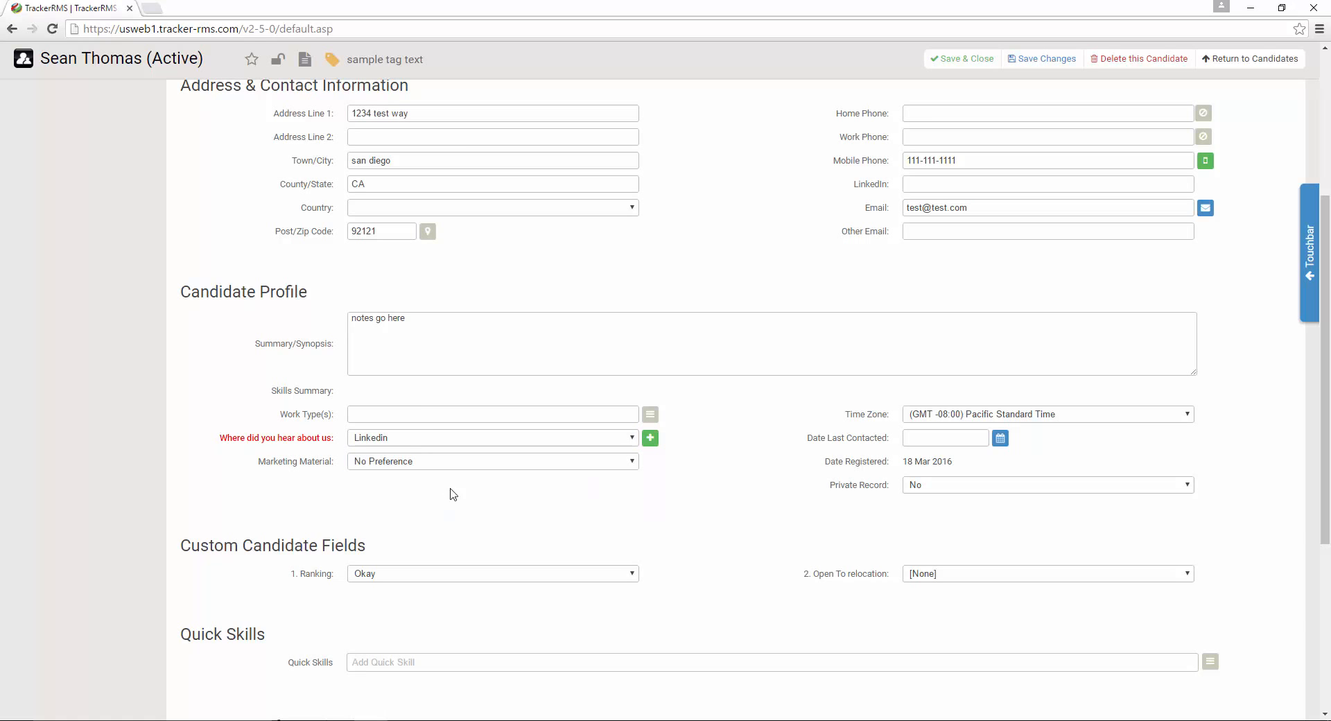
pyautogui.scroll(5, 792, 354)
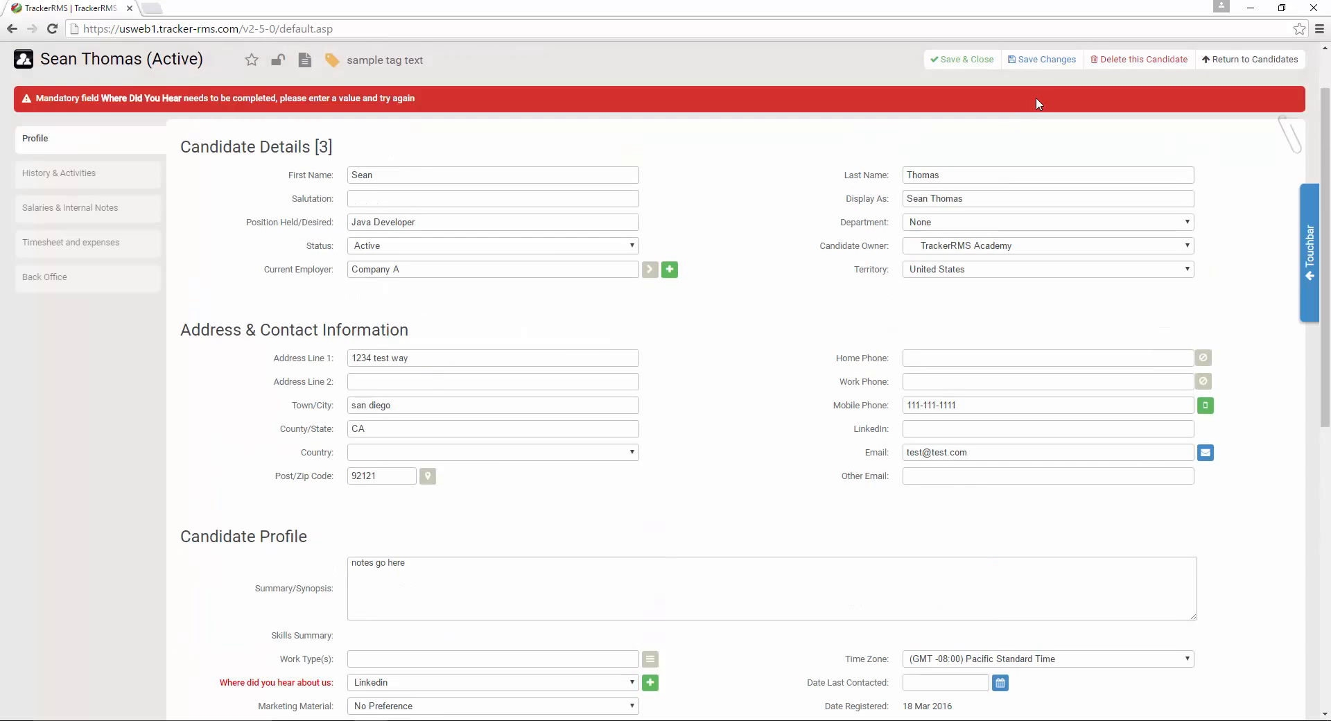
pyautogui.click(1042, 58)
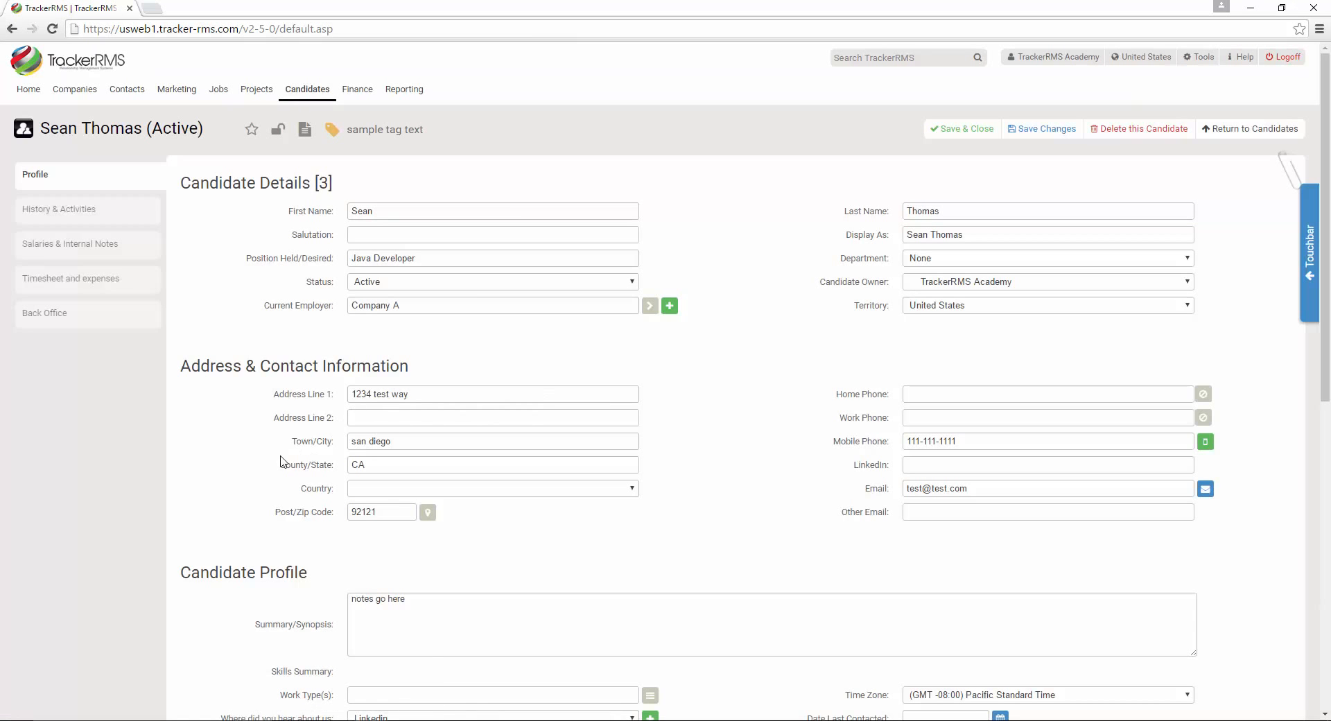
pyautogui.scroll(-5, 270, 454)
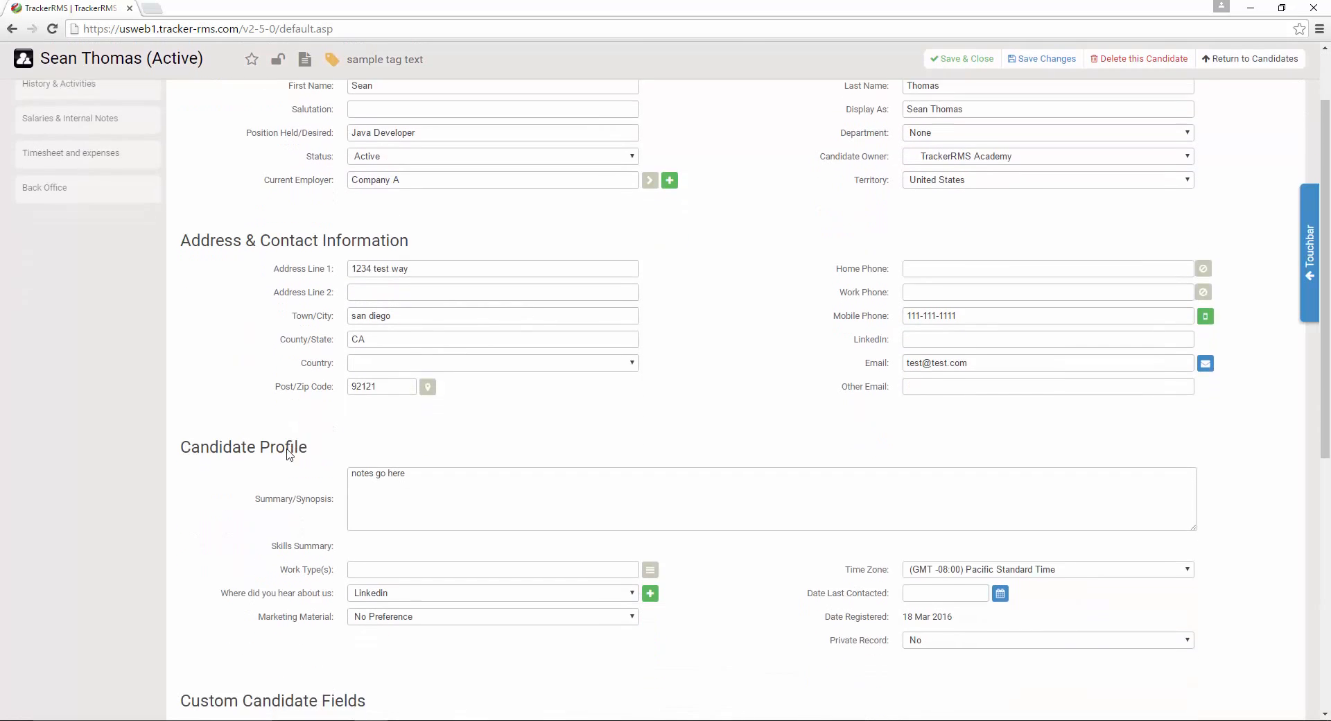
pyautogui.scroll(-4, 290, 441)
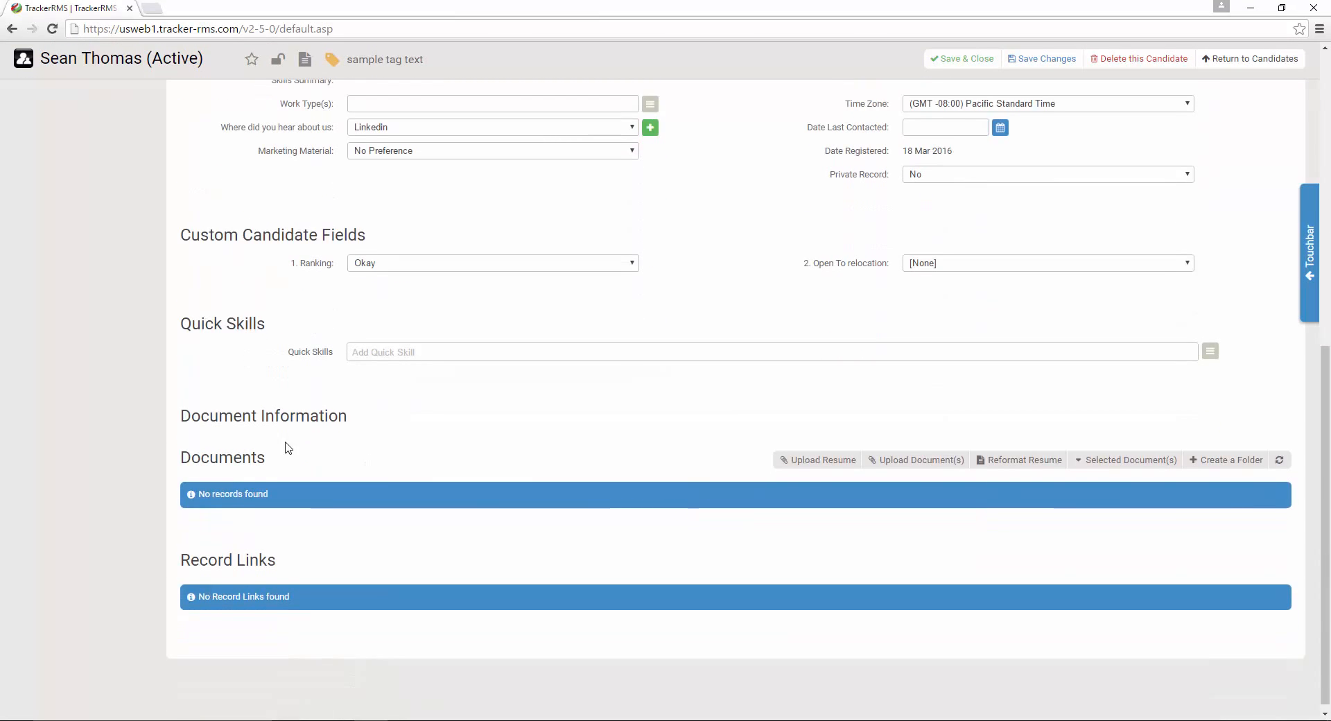
pyautogui.scroll(10, 728, 401)
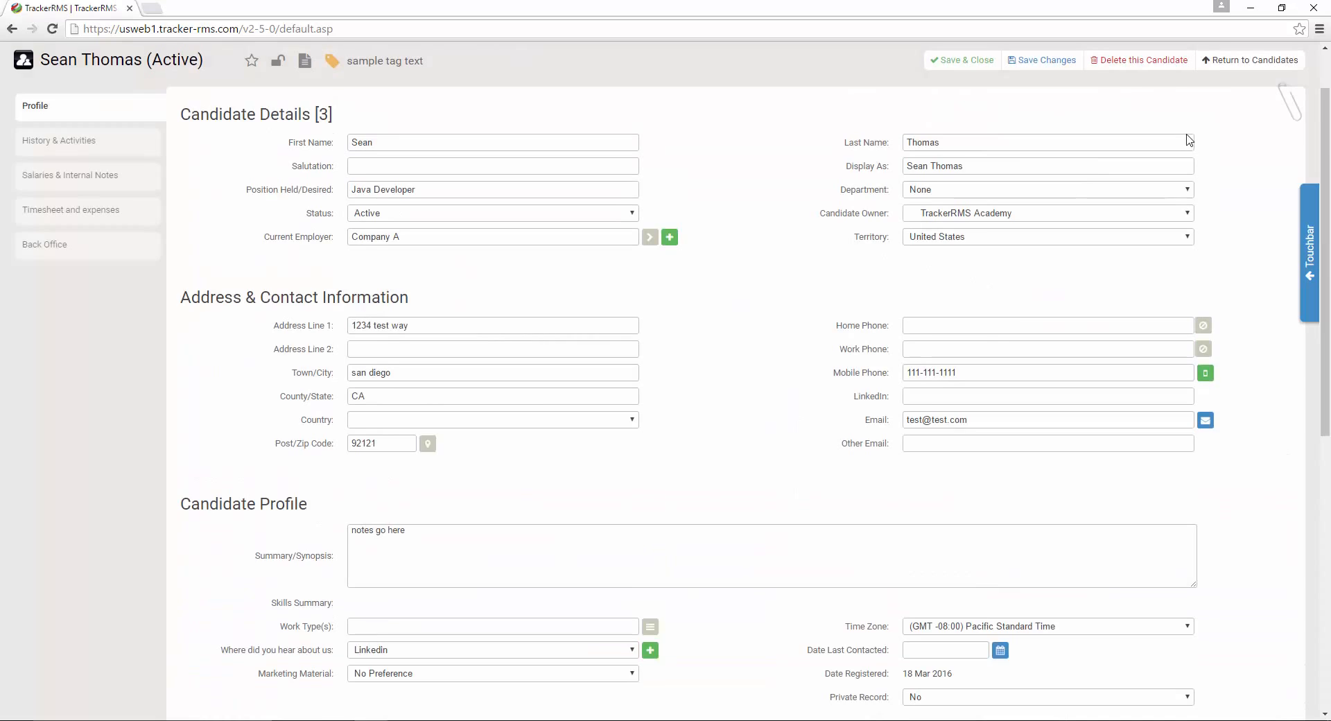
# Step: Reopen the Mandatory Fields settings and make Email no longer mandatory for Candidates, keeping Mobile Phone mandatory
pyautogui.click(1199, 57)
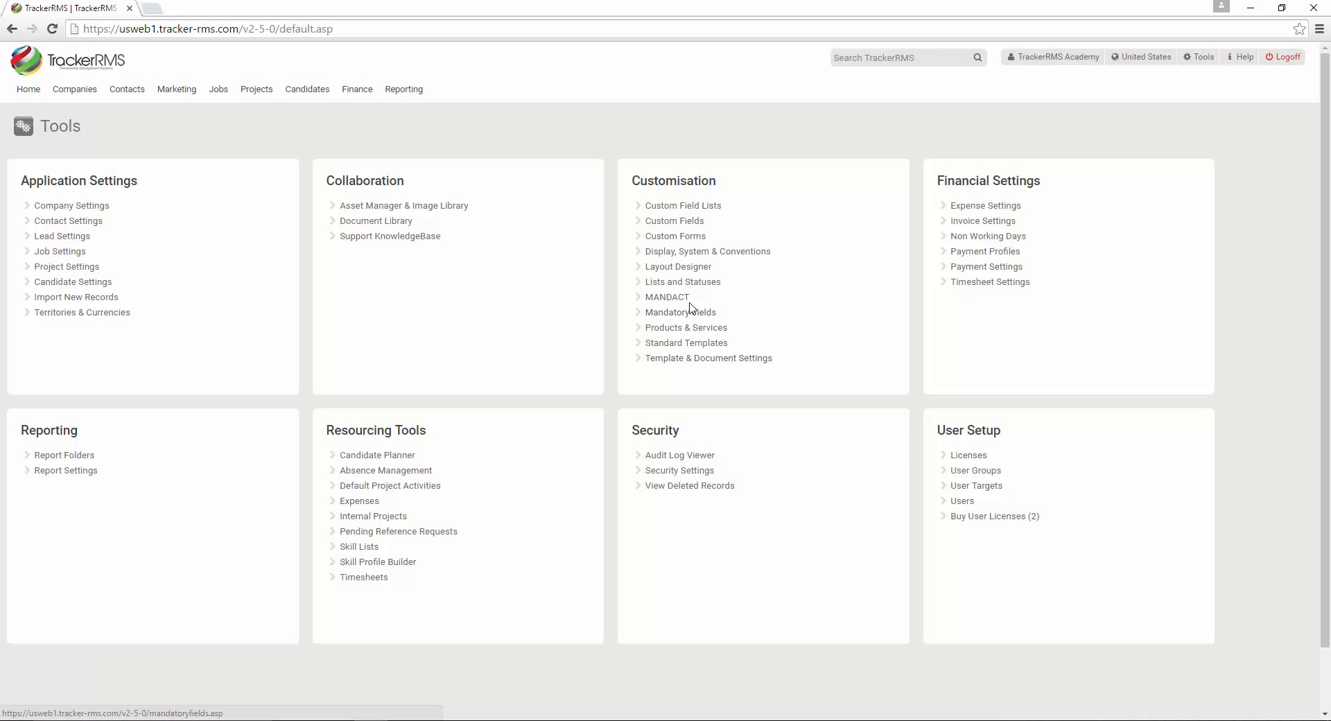
pyautogui.click(690, 312)
pyautogui.scroll(-10, 525, 409)
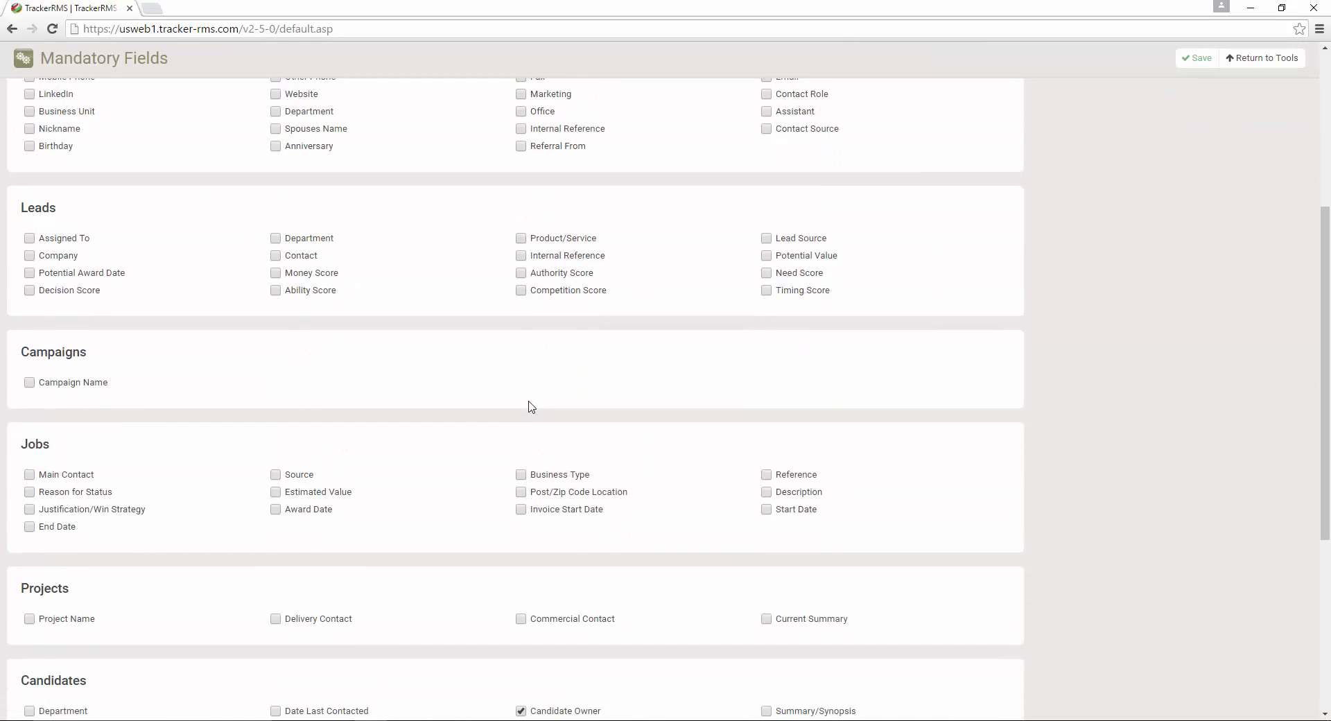
pyautogui.scroll(-1, 527, 405)
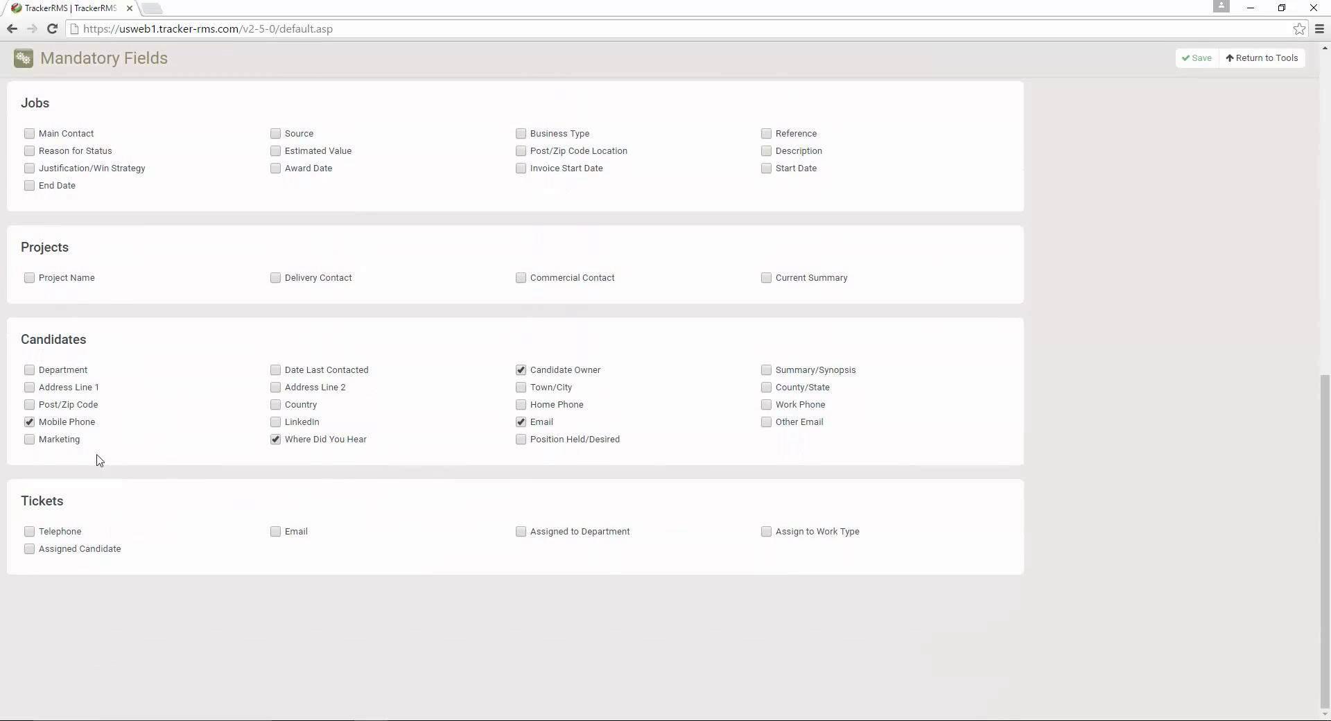
pyautogui.click(29, 422)
pyautogui.click(29, 423)
pyautogui.click(523, 424)
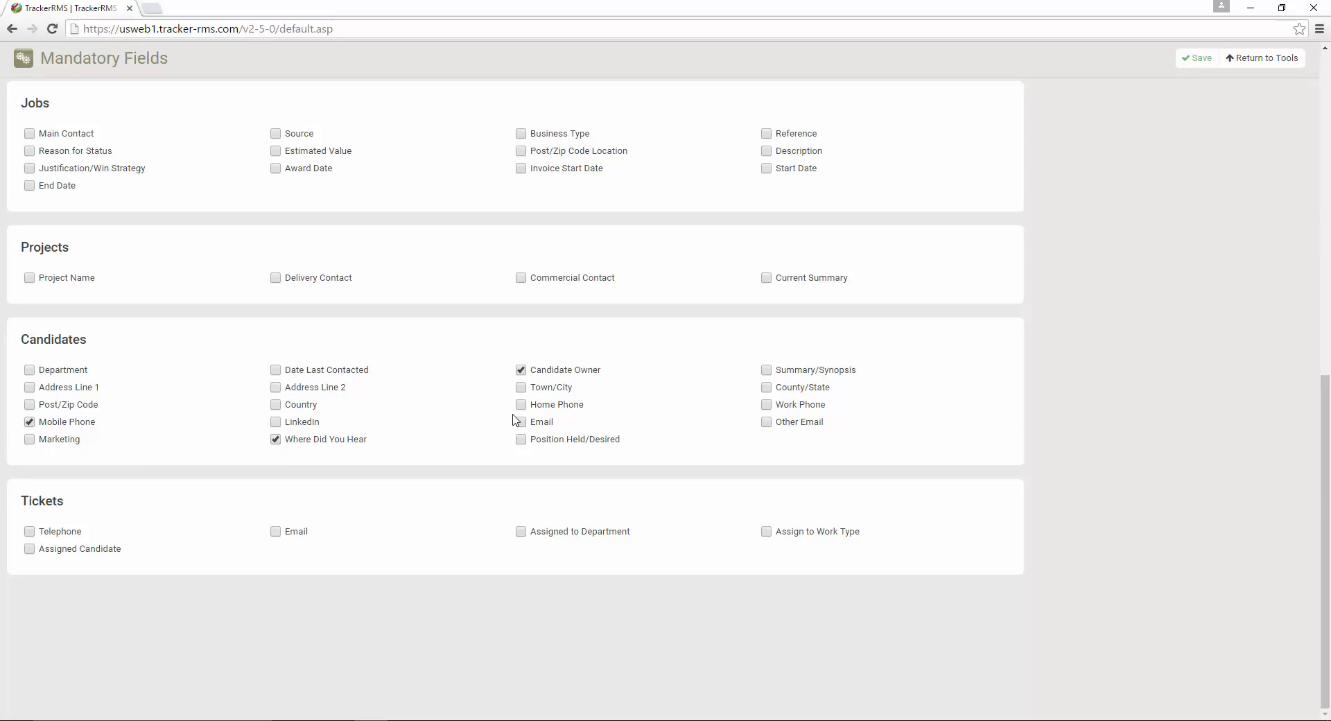